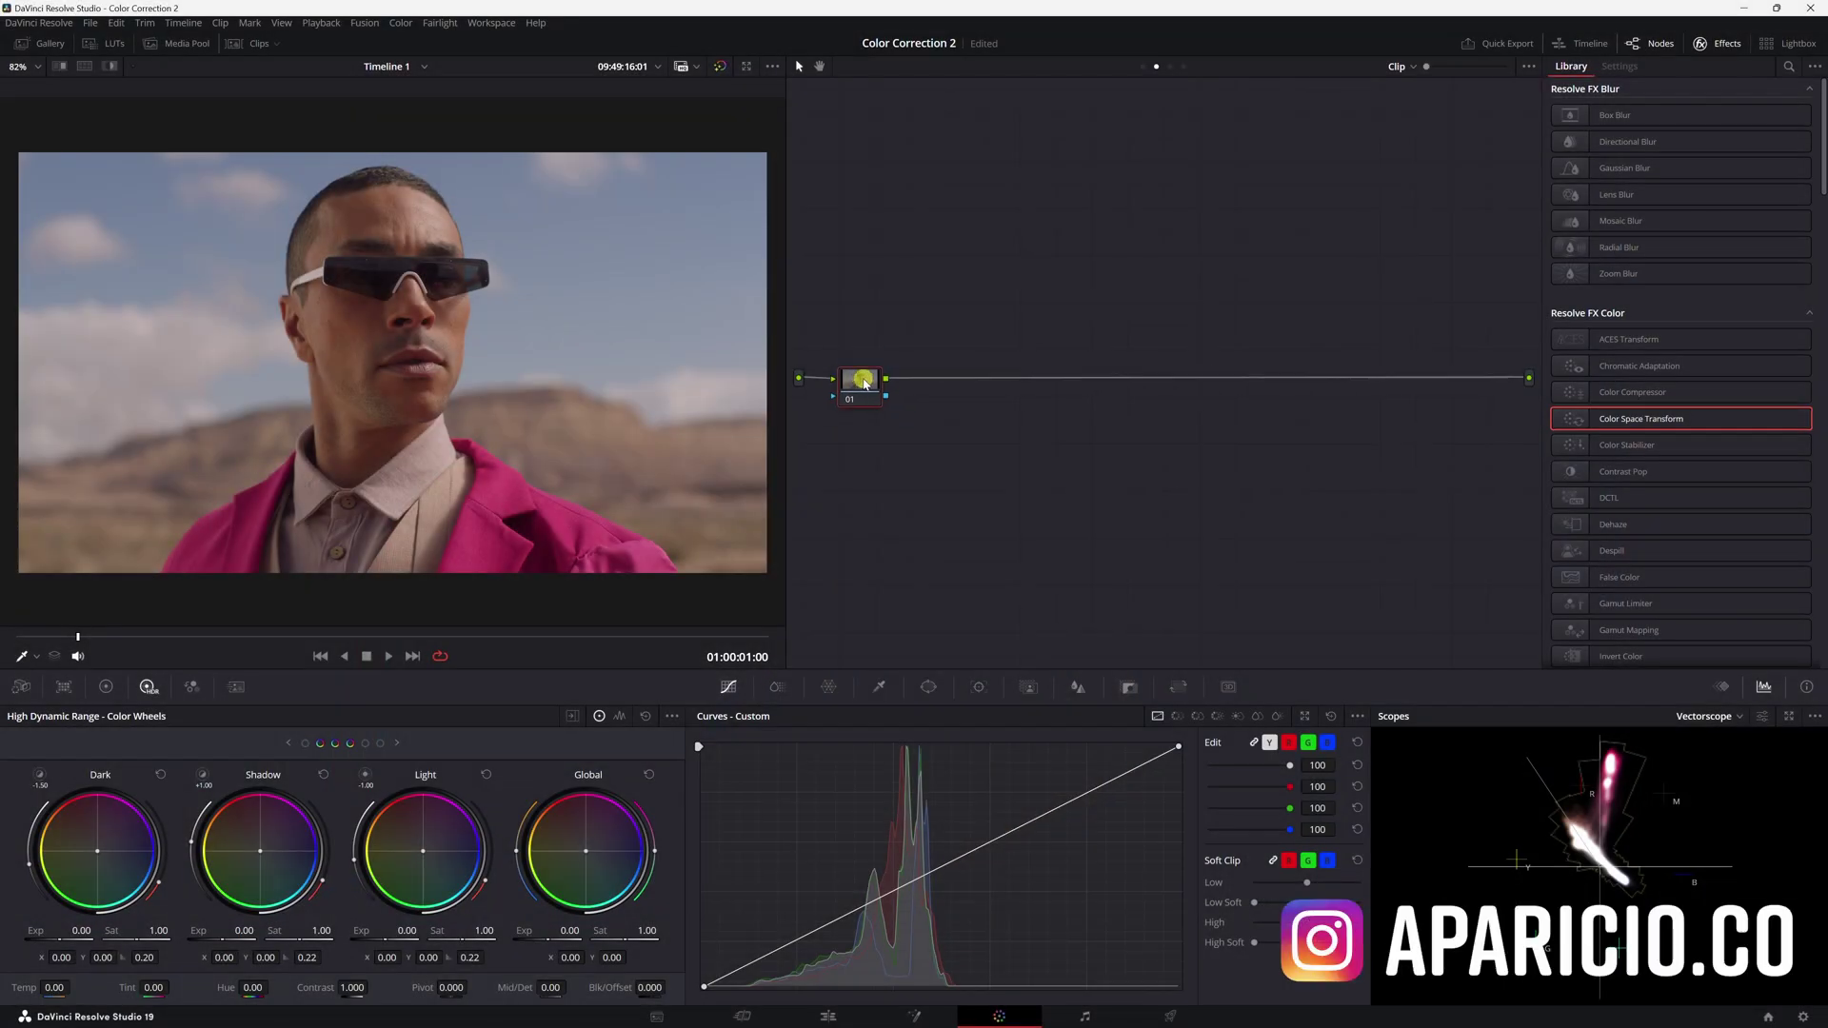
Label the first node PRIM and switch the scope to the luminance waveform
right_click(861, 368)
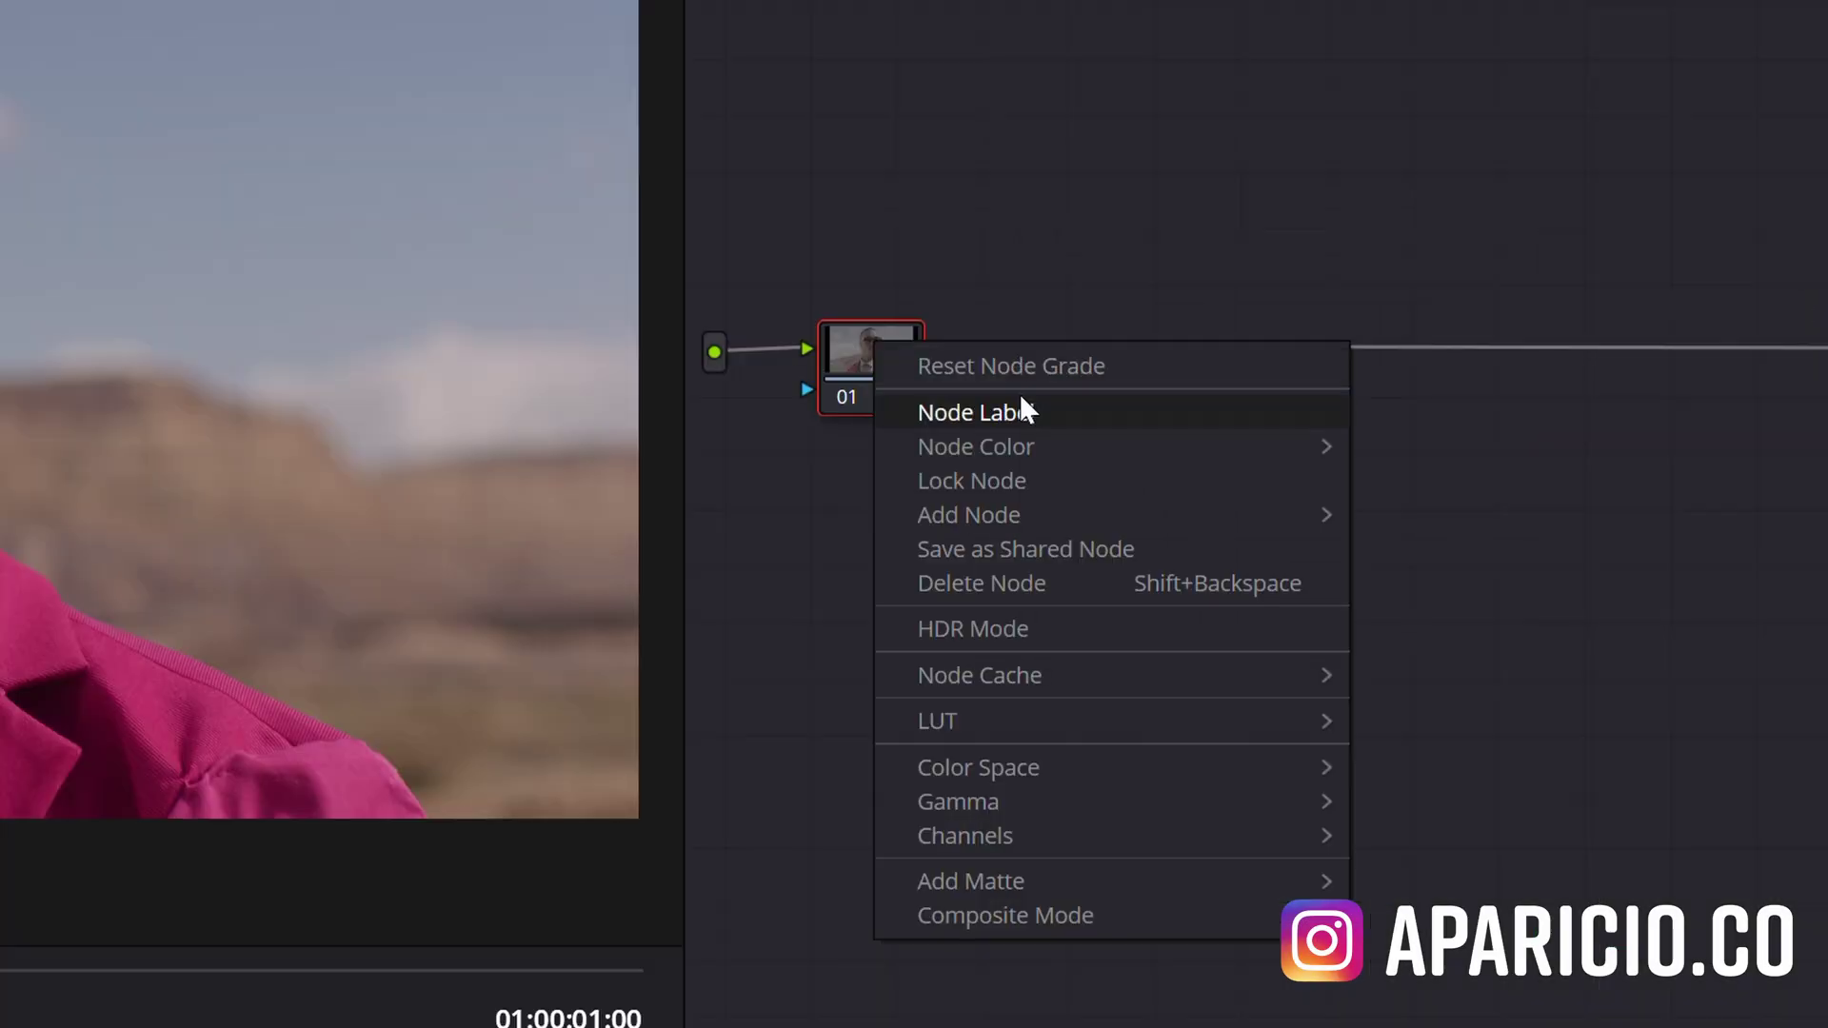
click(1022, 408)
text(PRIM)
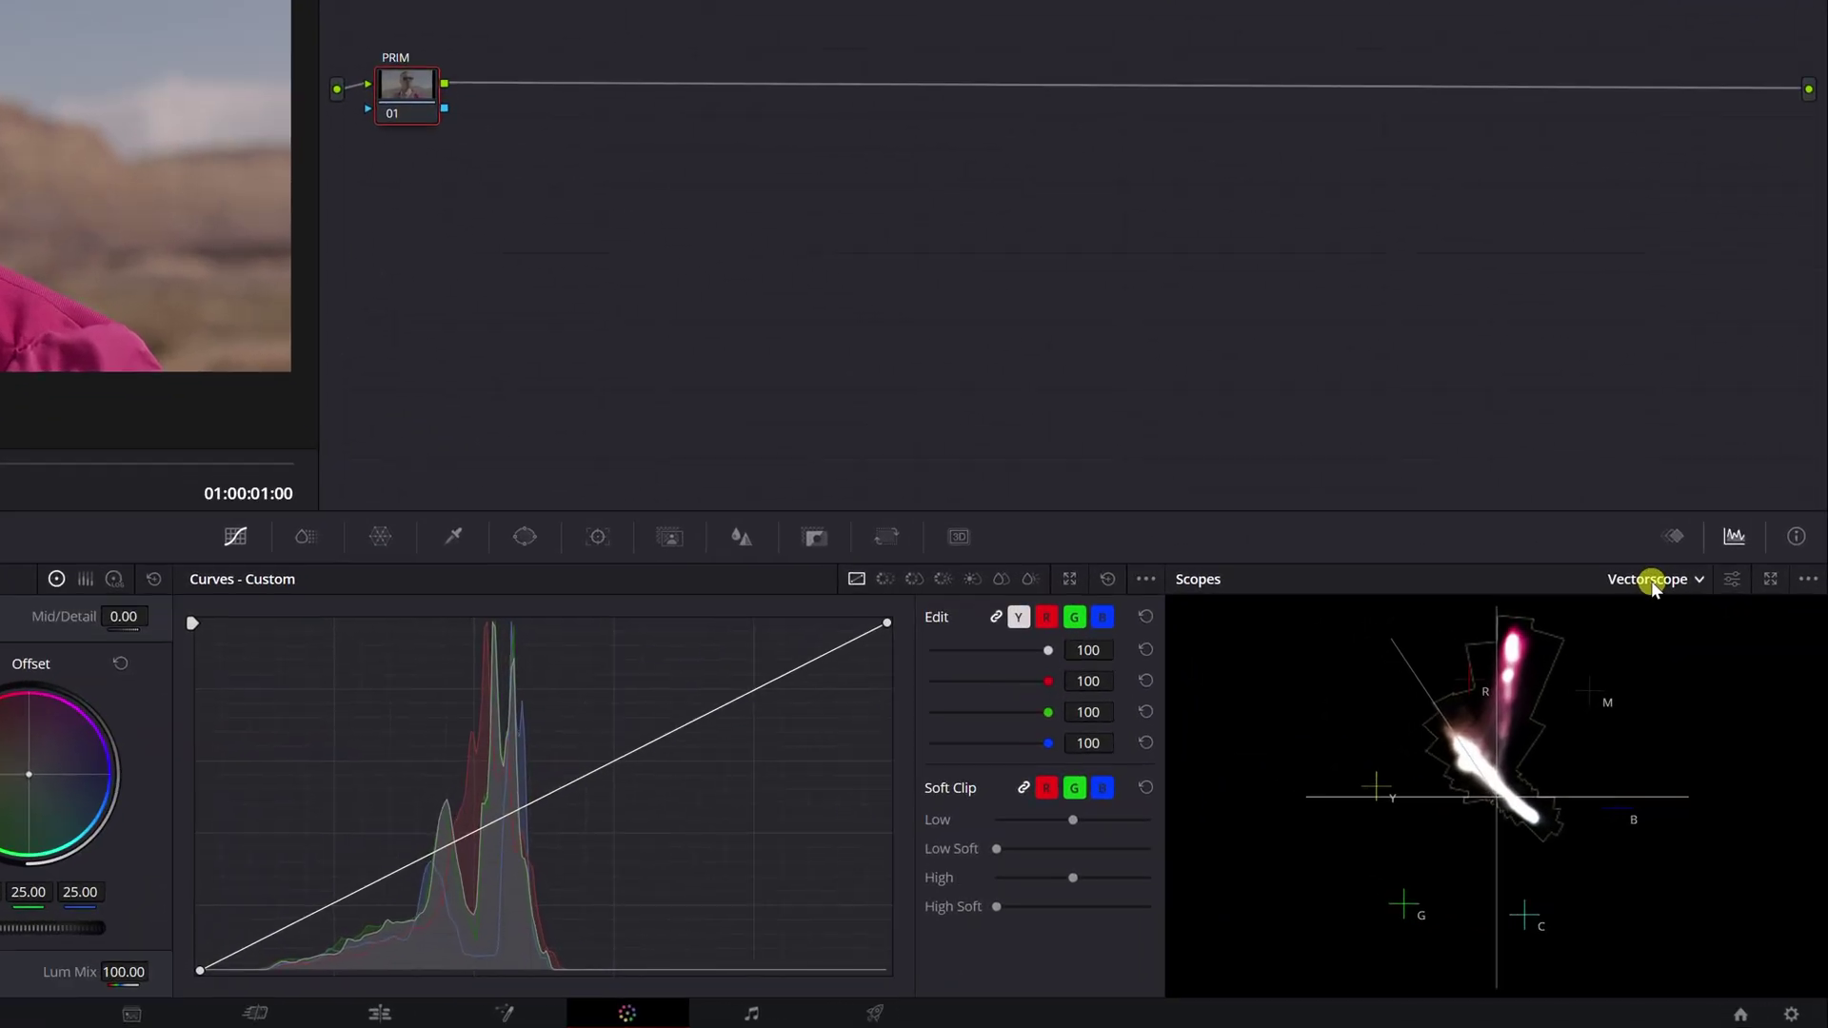
click(1652, 586)
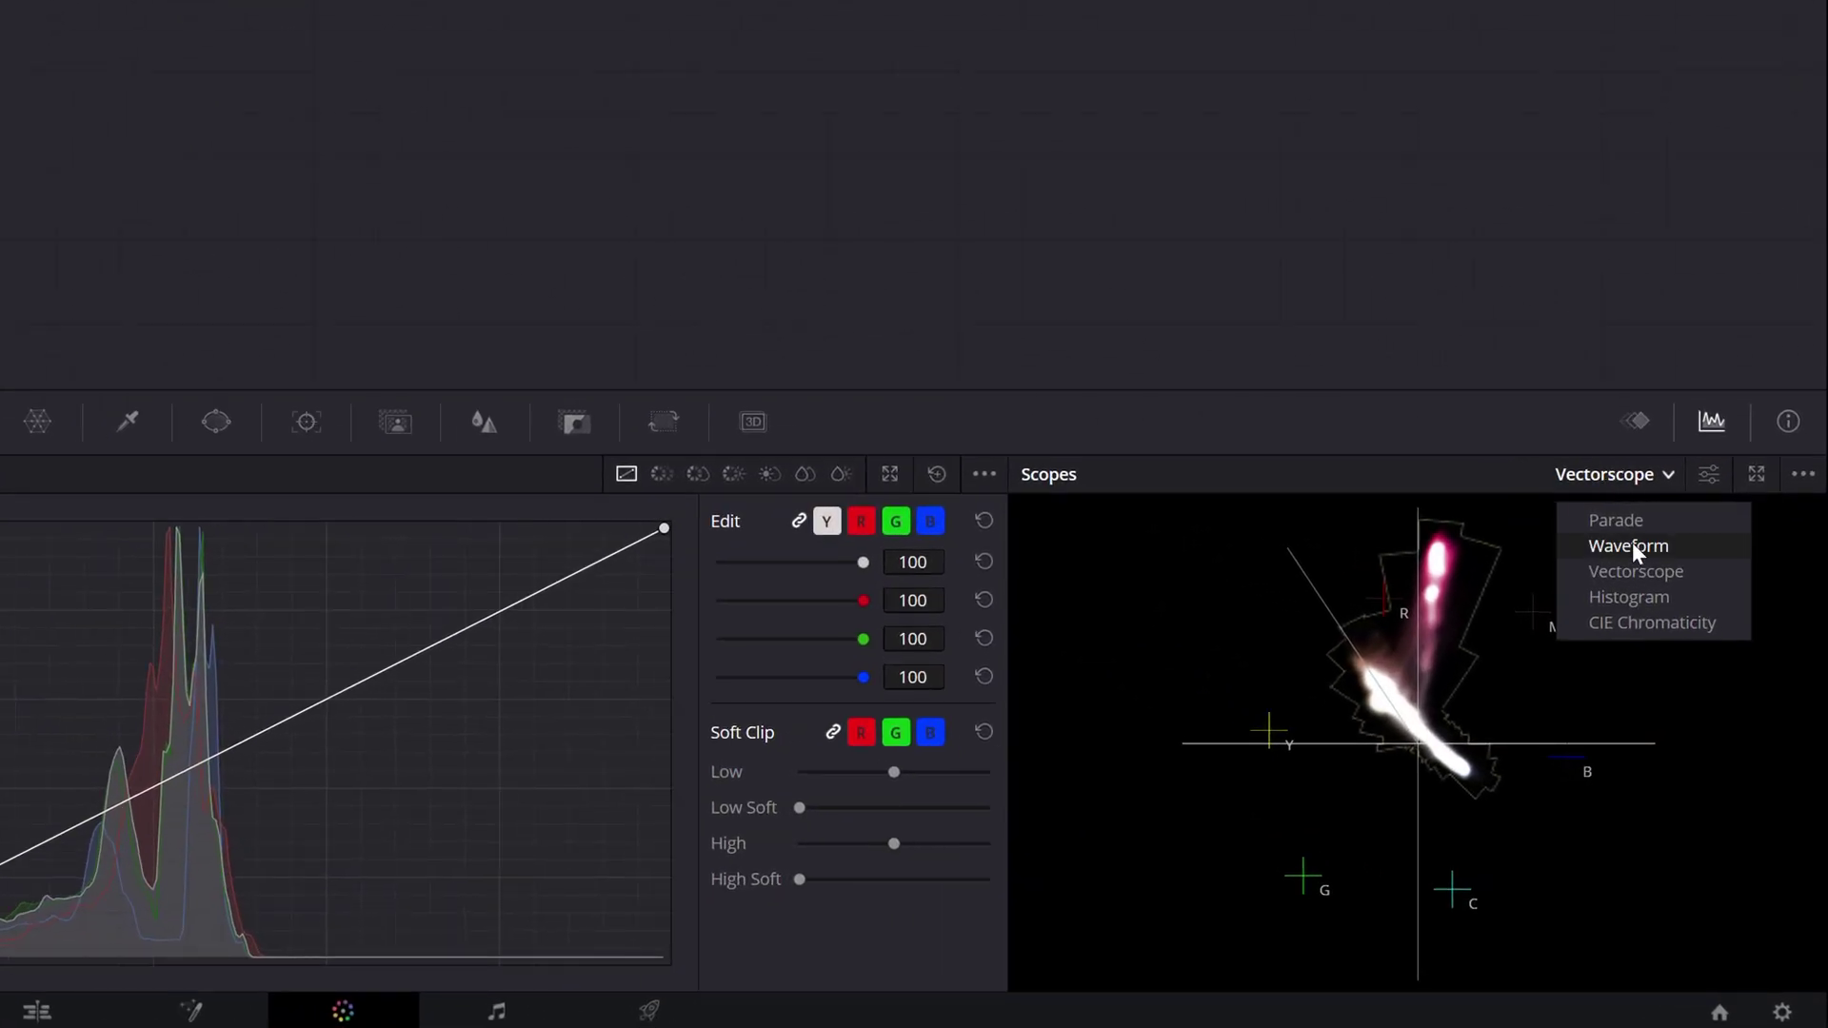
click(1658, 633)
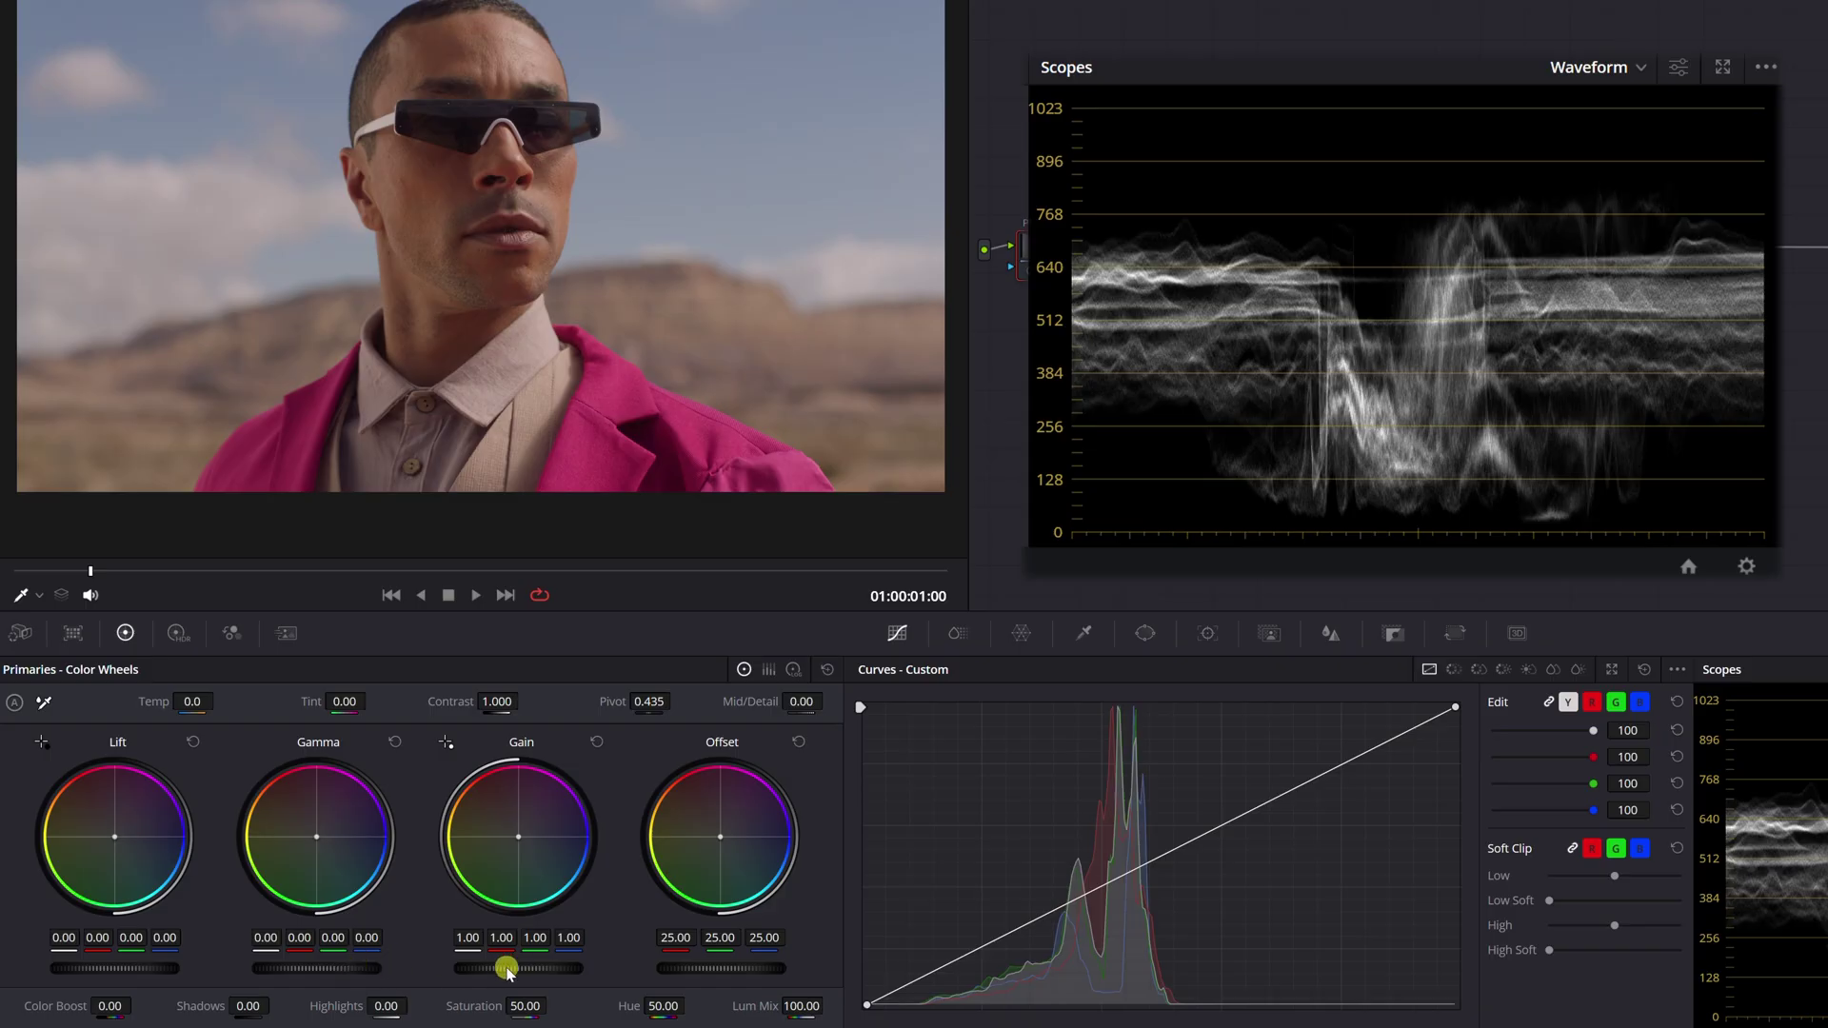
Raise gain to 1.18 and set lift and gamma to -0.01
drag(508, 971, 661, 967)
drag(327, 963, 255, 969)
mouse_move(127, 969)
mouse_down()
mouse_move(143, 968)
mouse_move(86, 975)
mouse_up()
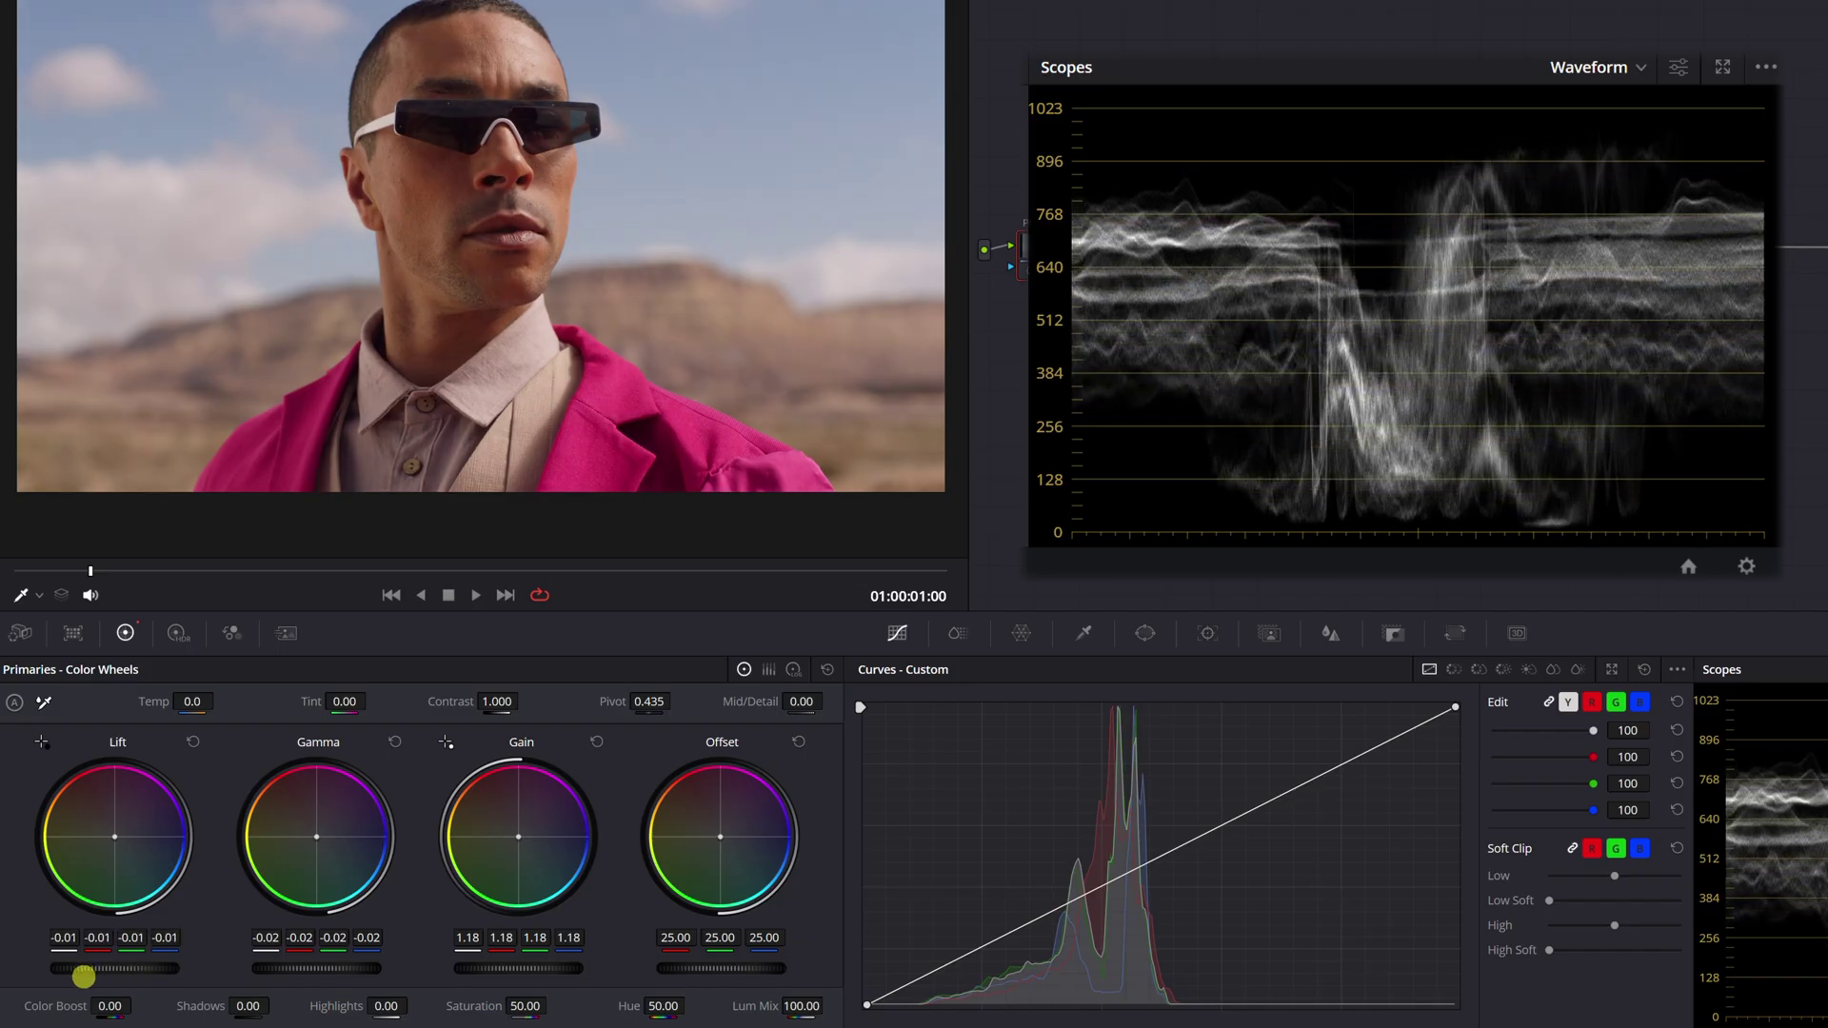
drag(300, 967, 327, 966)
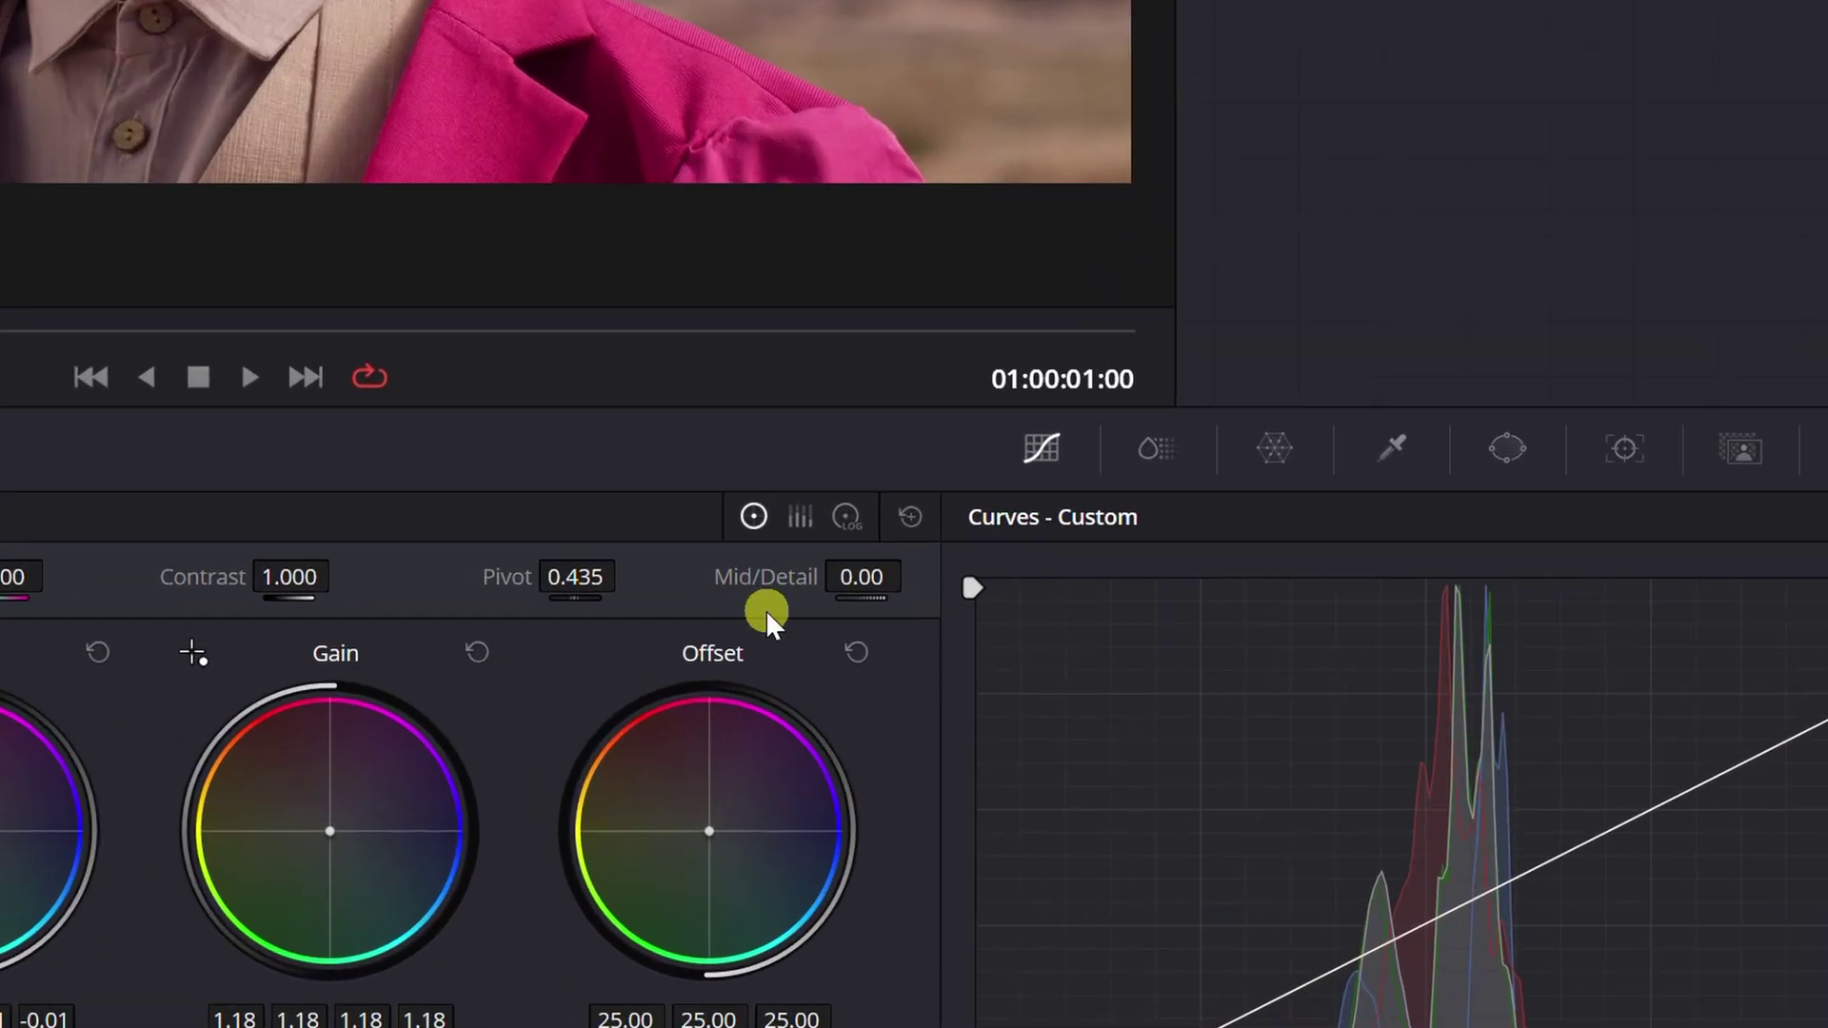
Preview Mid/Detail, reset it to zero, and compare PRIM on and off
drag(758, 579, 486, 443)
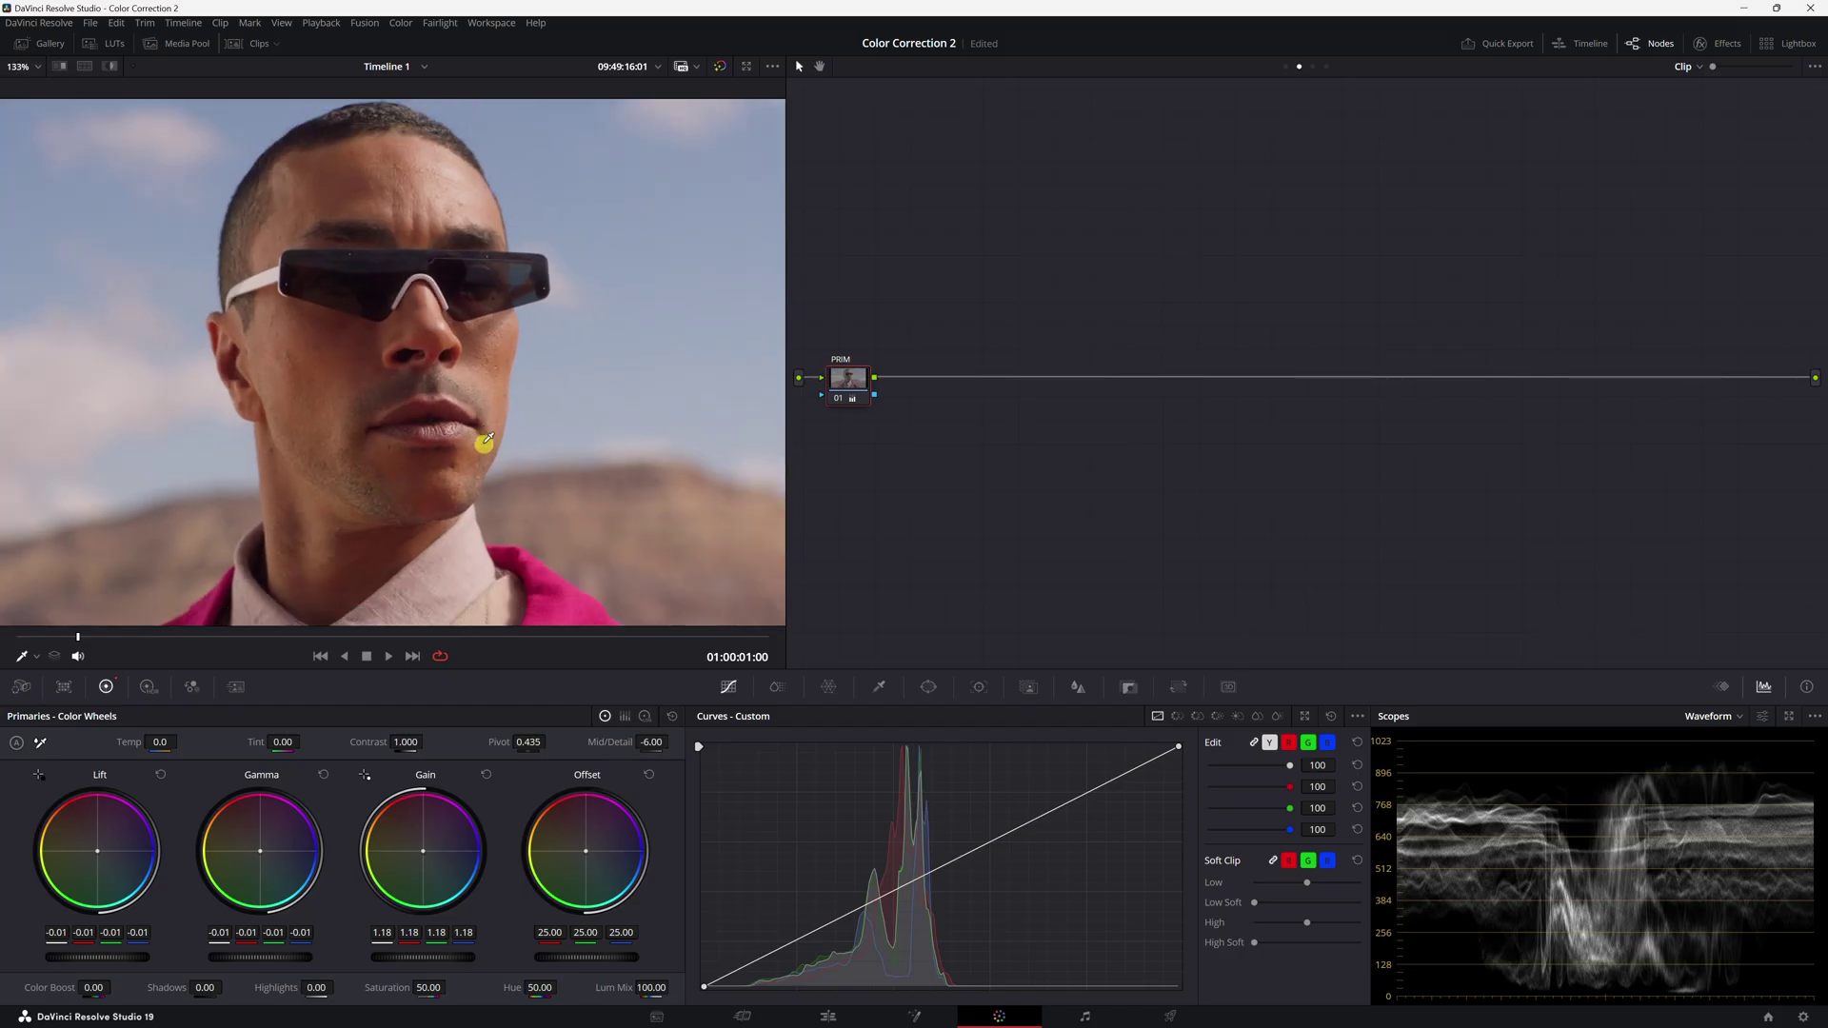
mouse_move(612, 741)
mouse_down()
mouse_move(439, 743)
mouse_move(764, 731)
mouse_up()
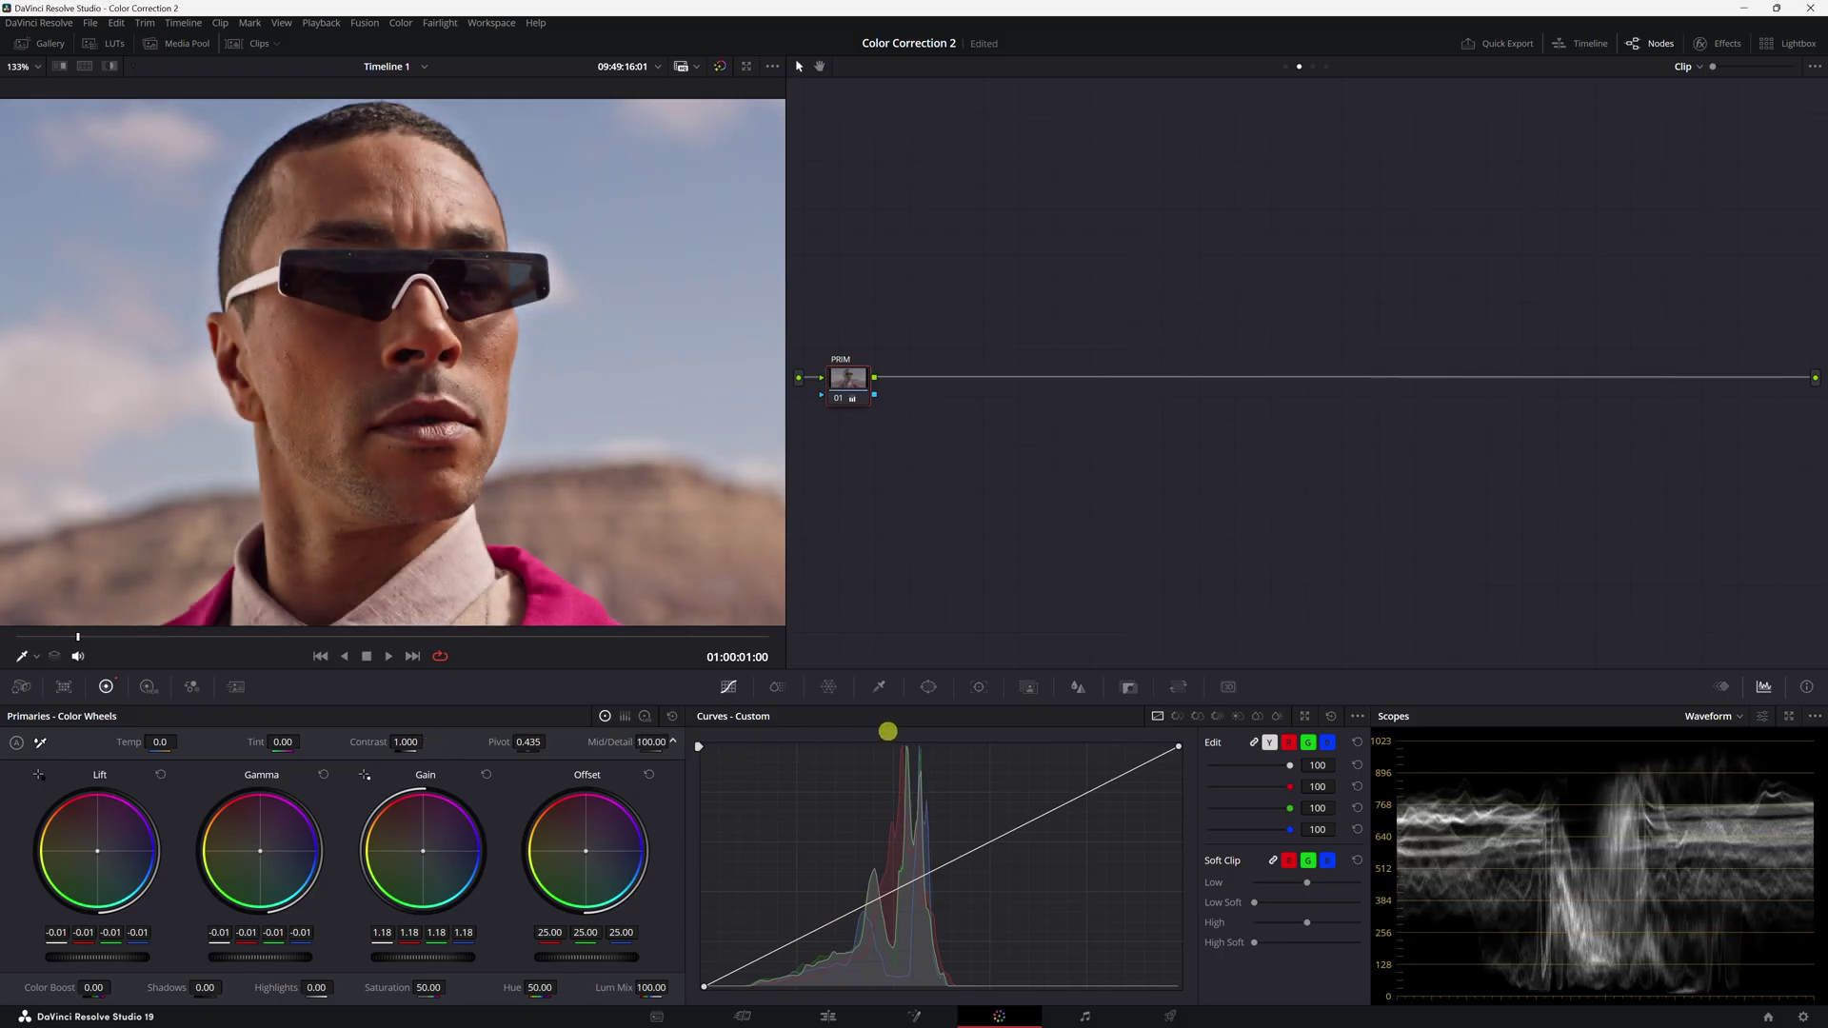
double_click(610, 742)
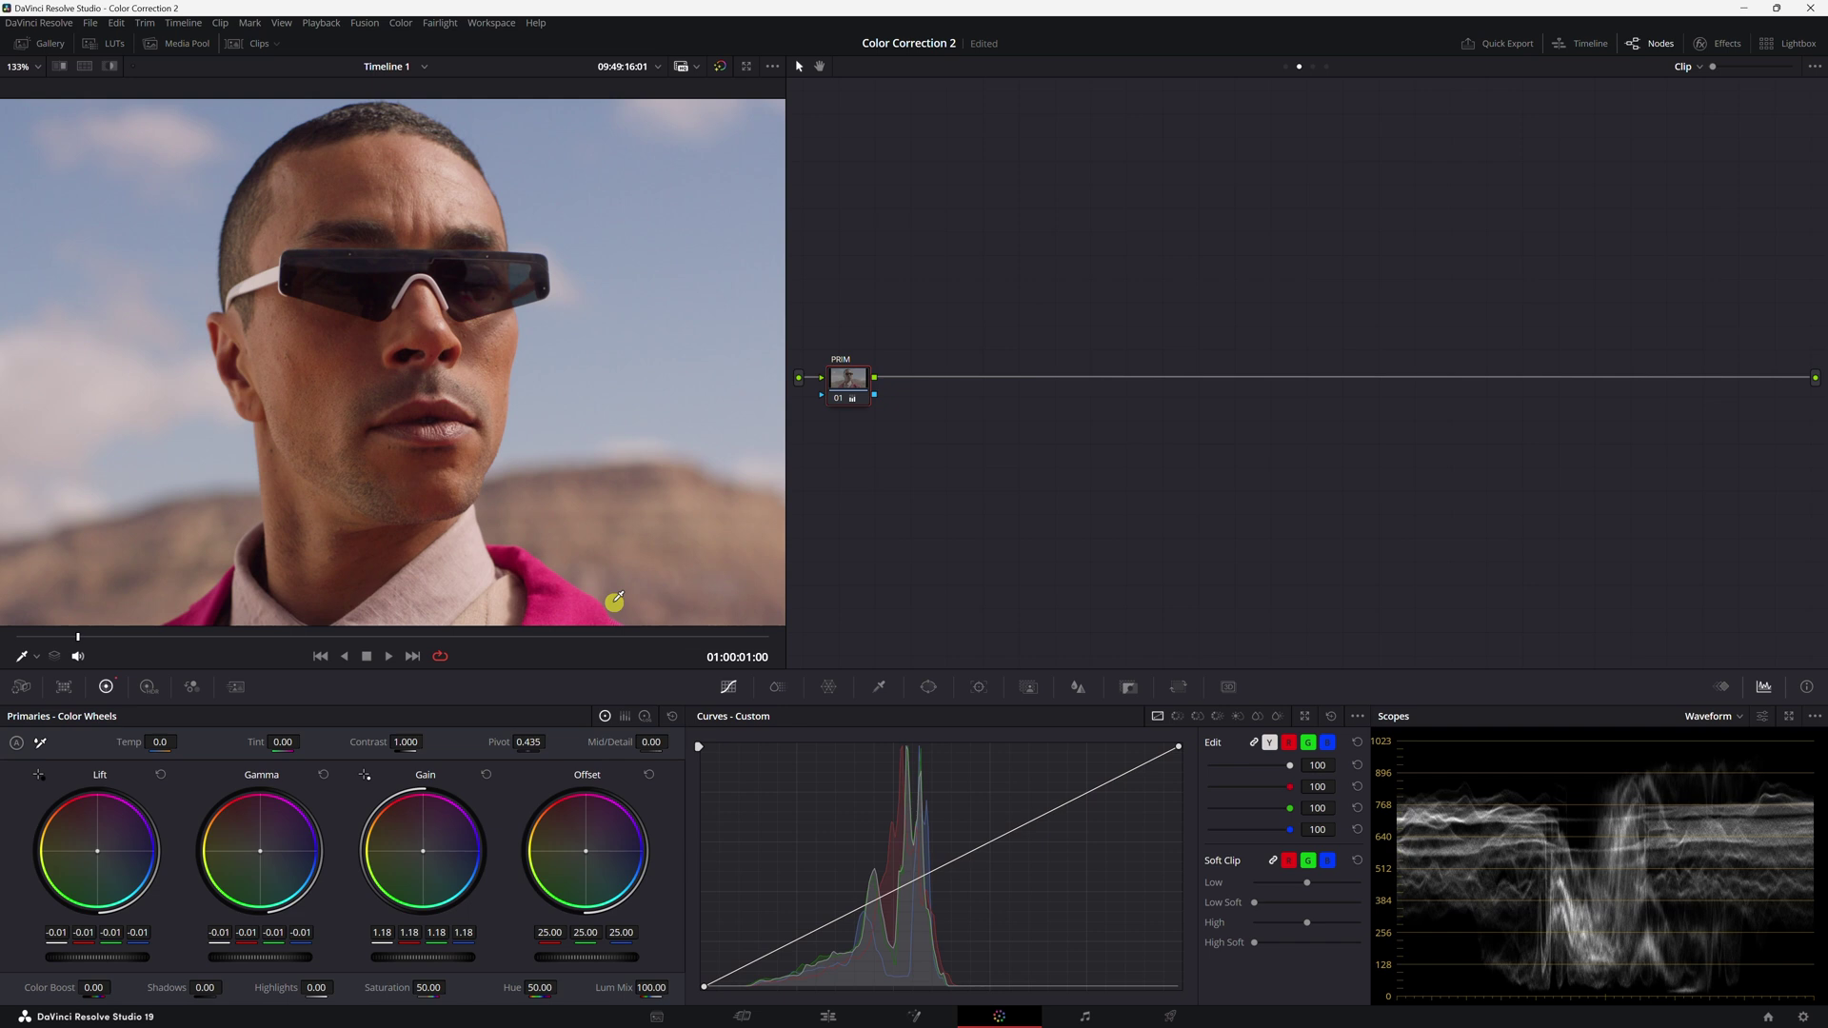
key(shift+z)
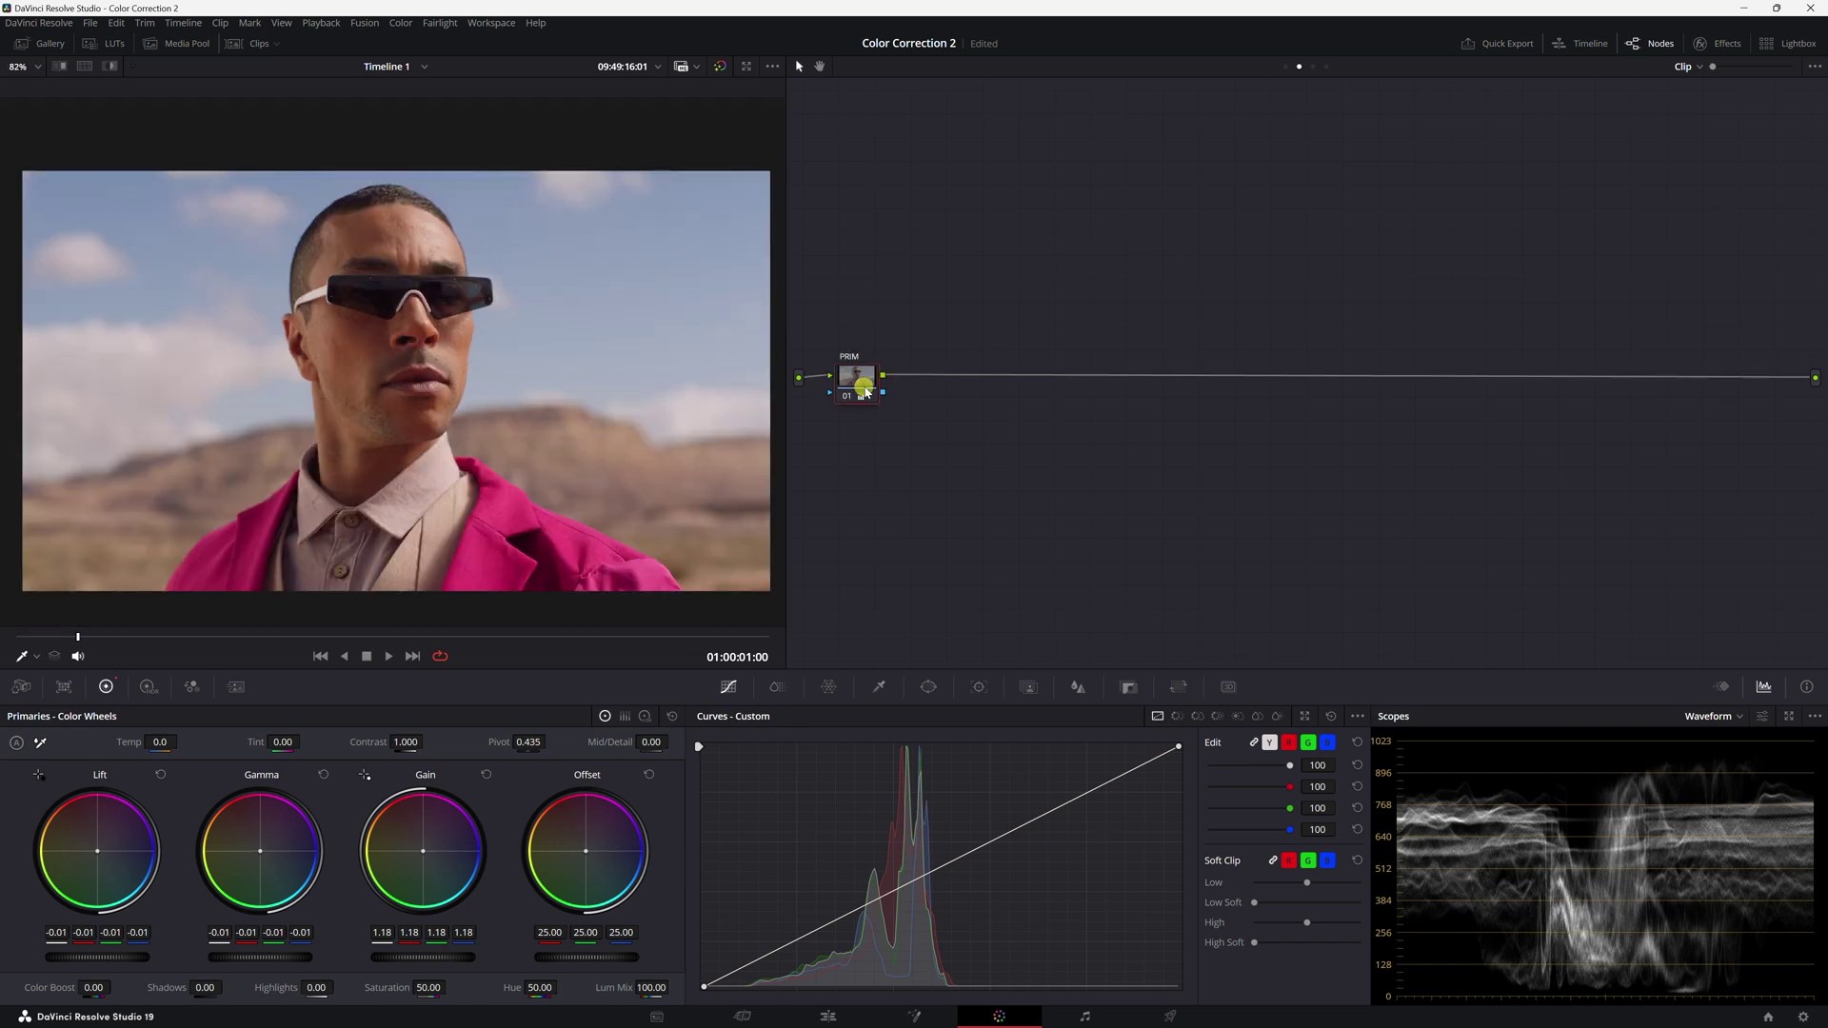
key(ctrl+d)
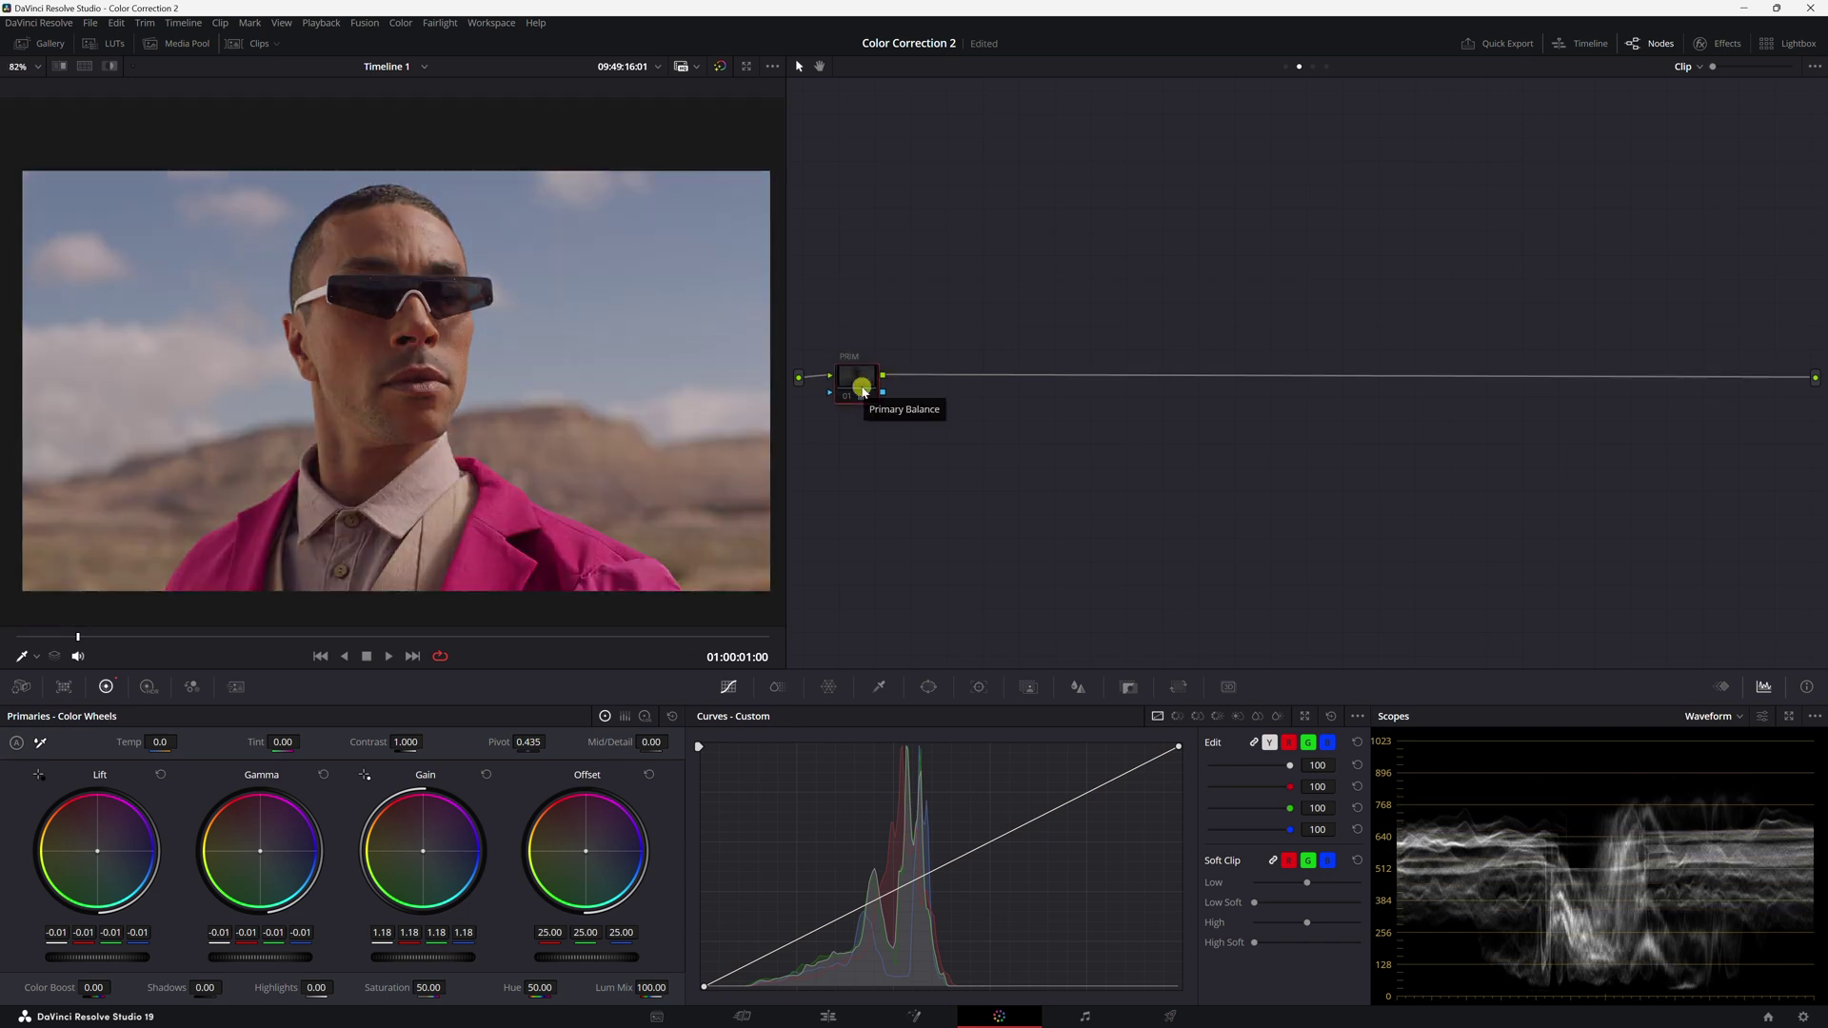
key(ctrl+d)
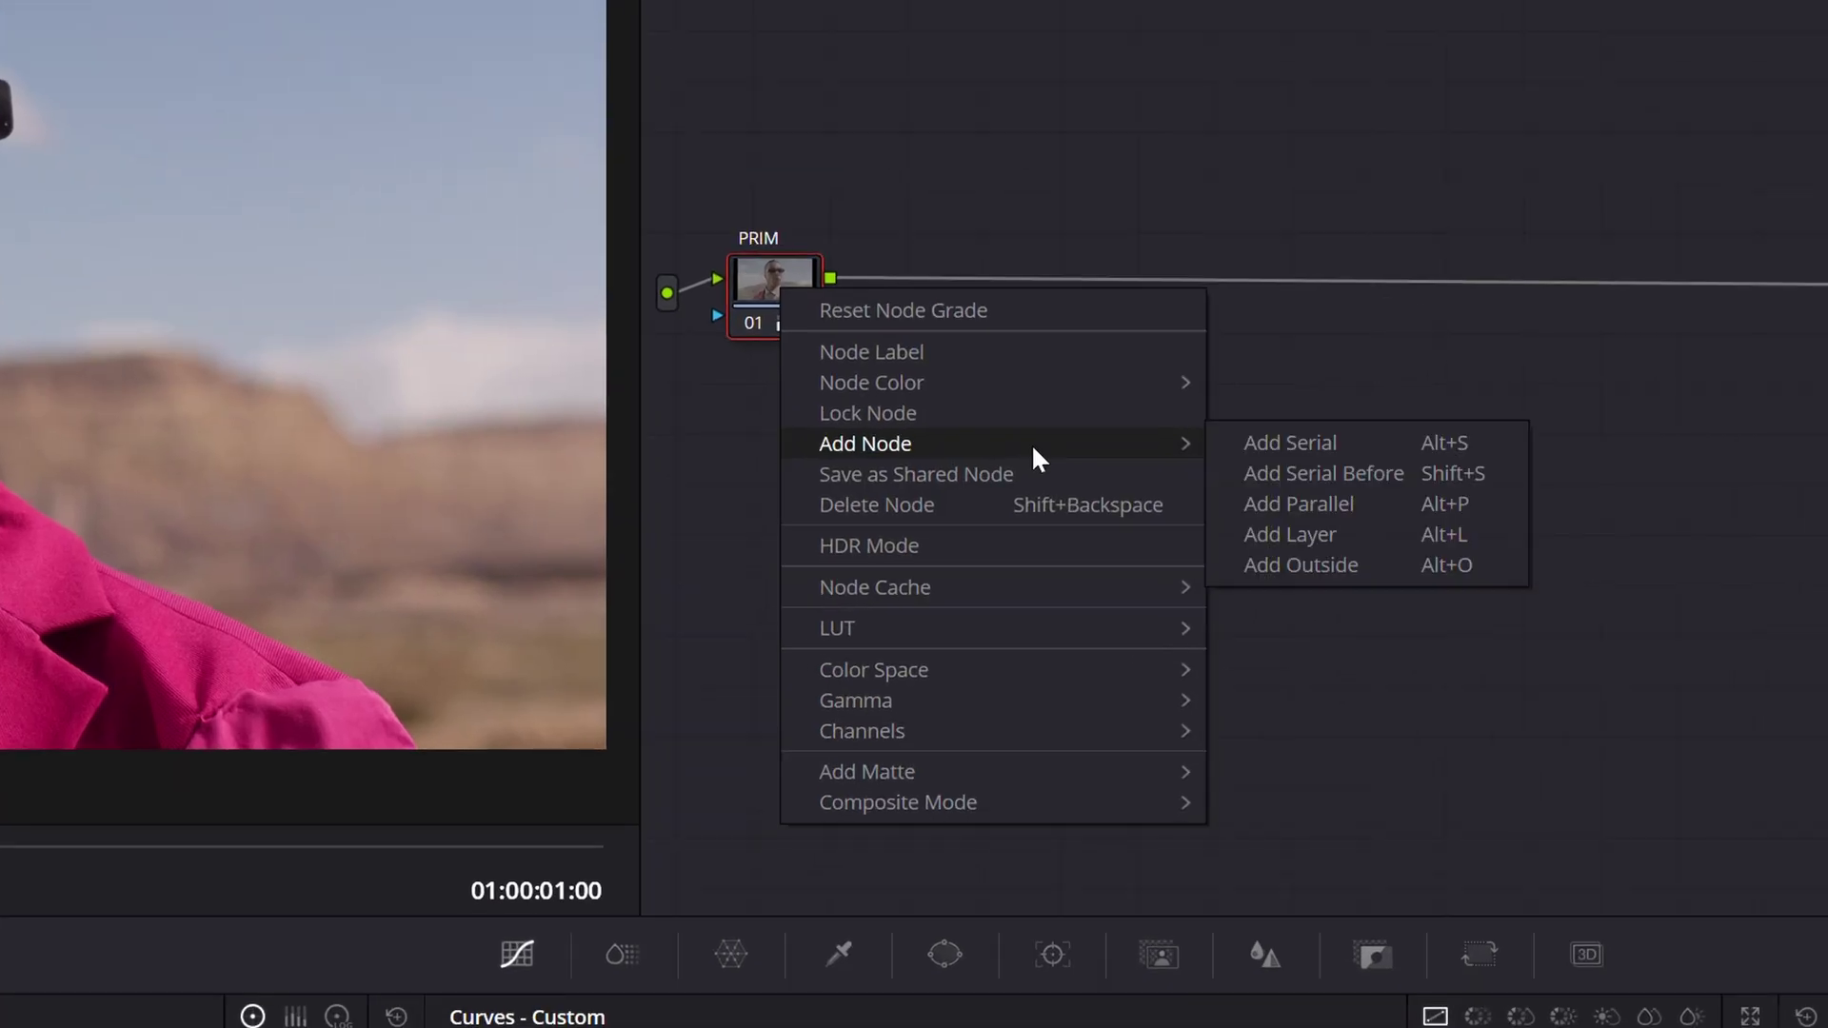
Add a serial node after PRIM and label it WB
click(1329, 446)
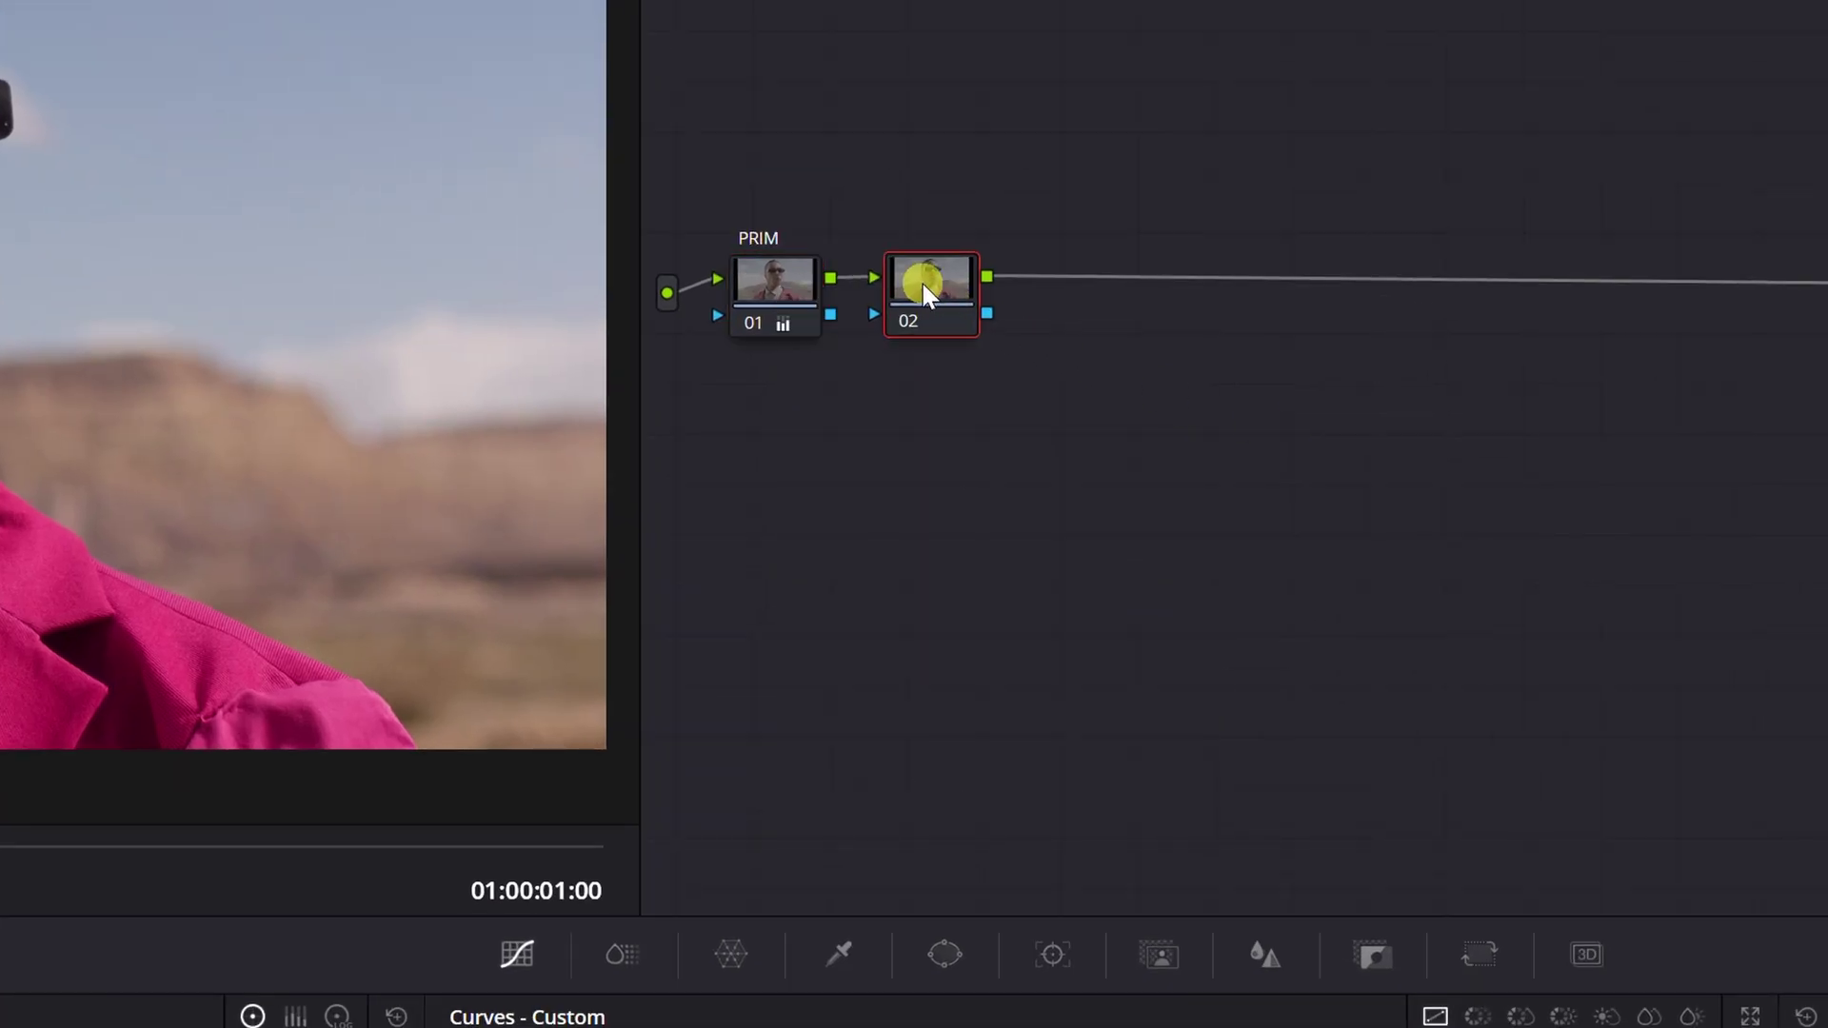
right_click(922, 284)
click(965, 401)
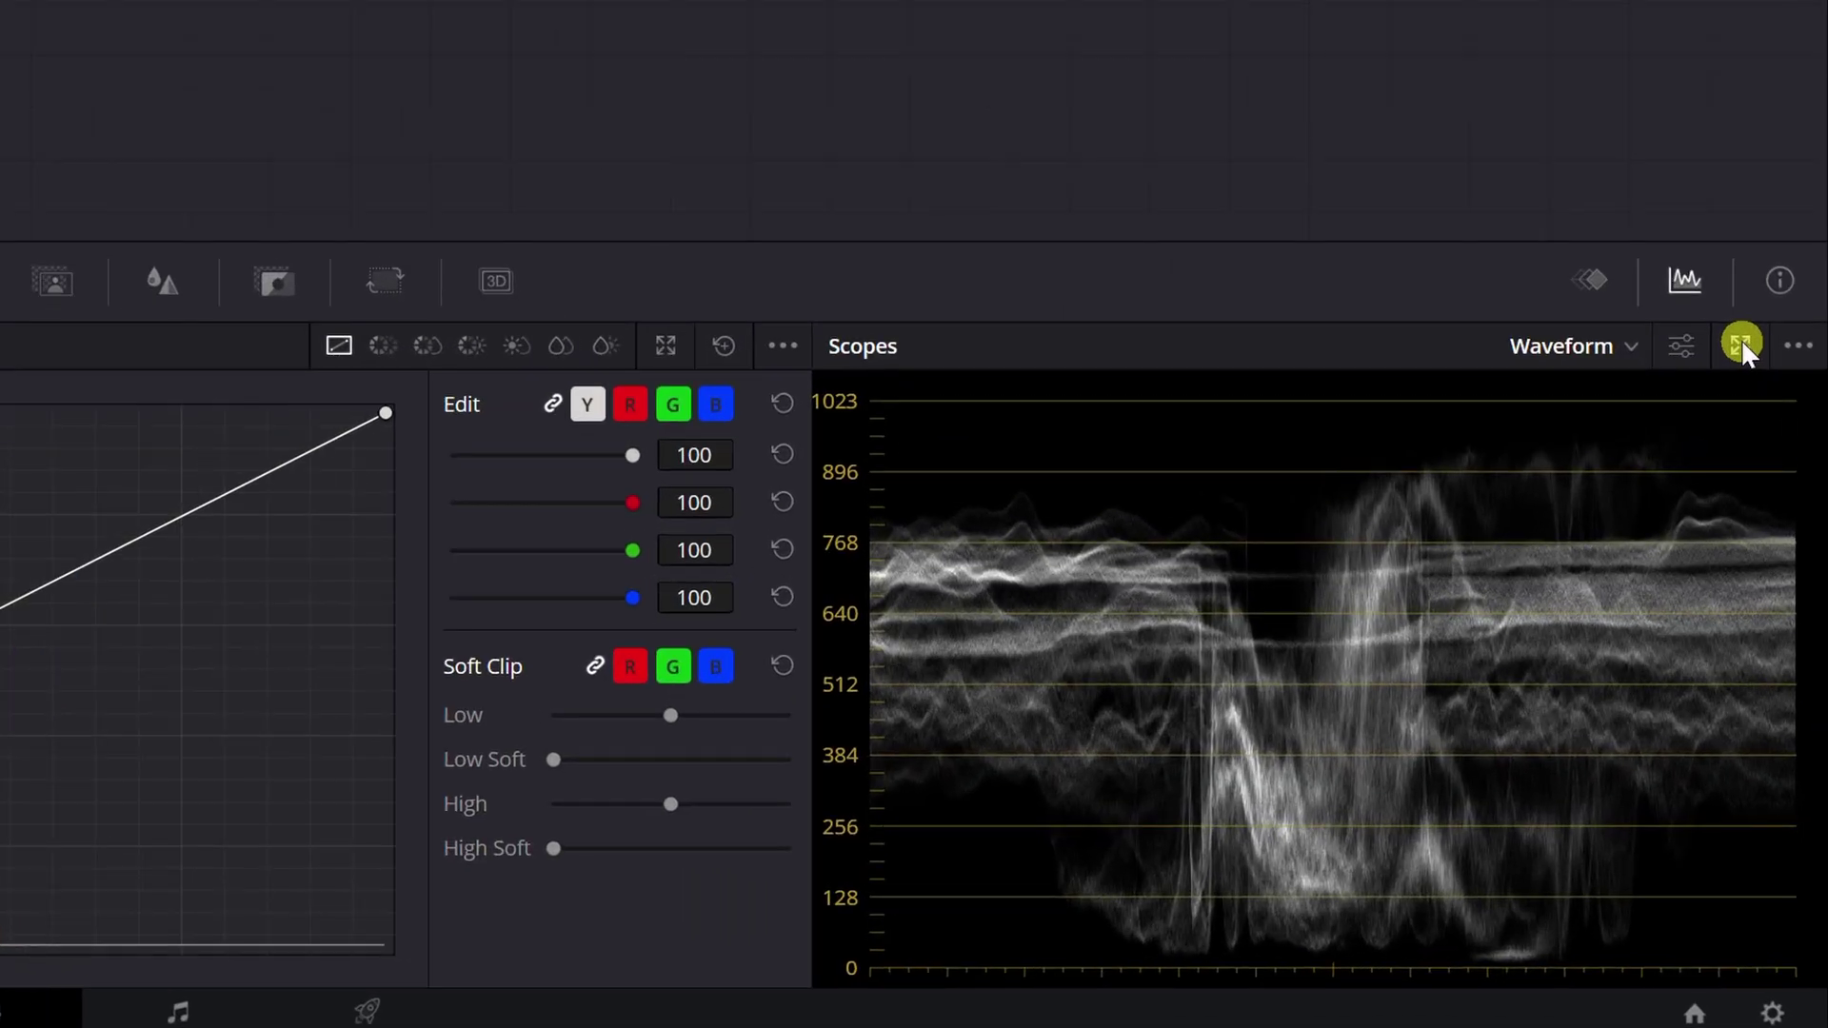
Float the scopes in a dual layout: vectorscope left, RGB parade right
click(1740, 345)
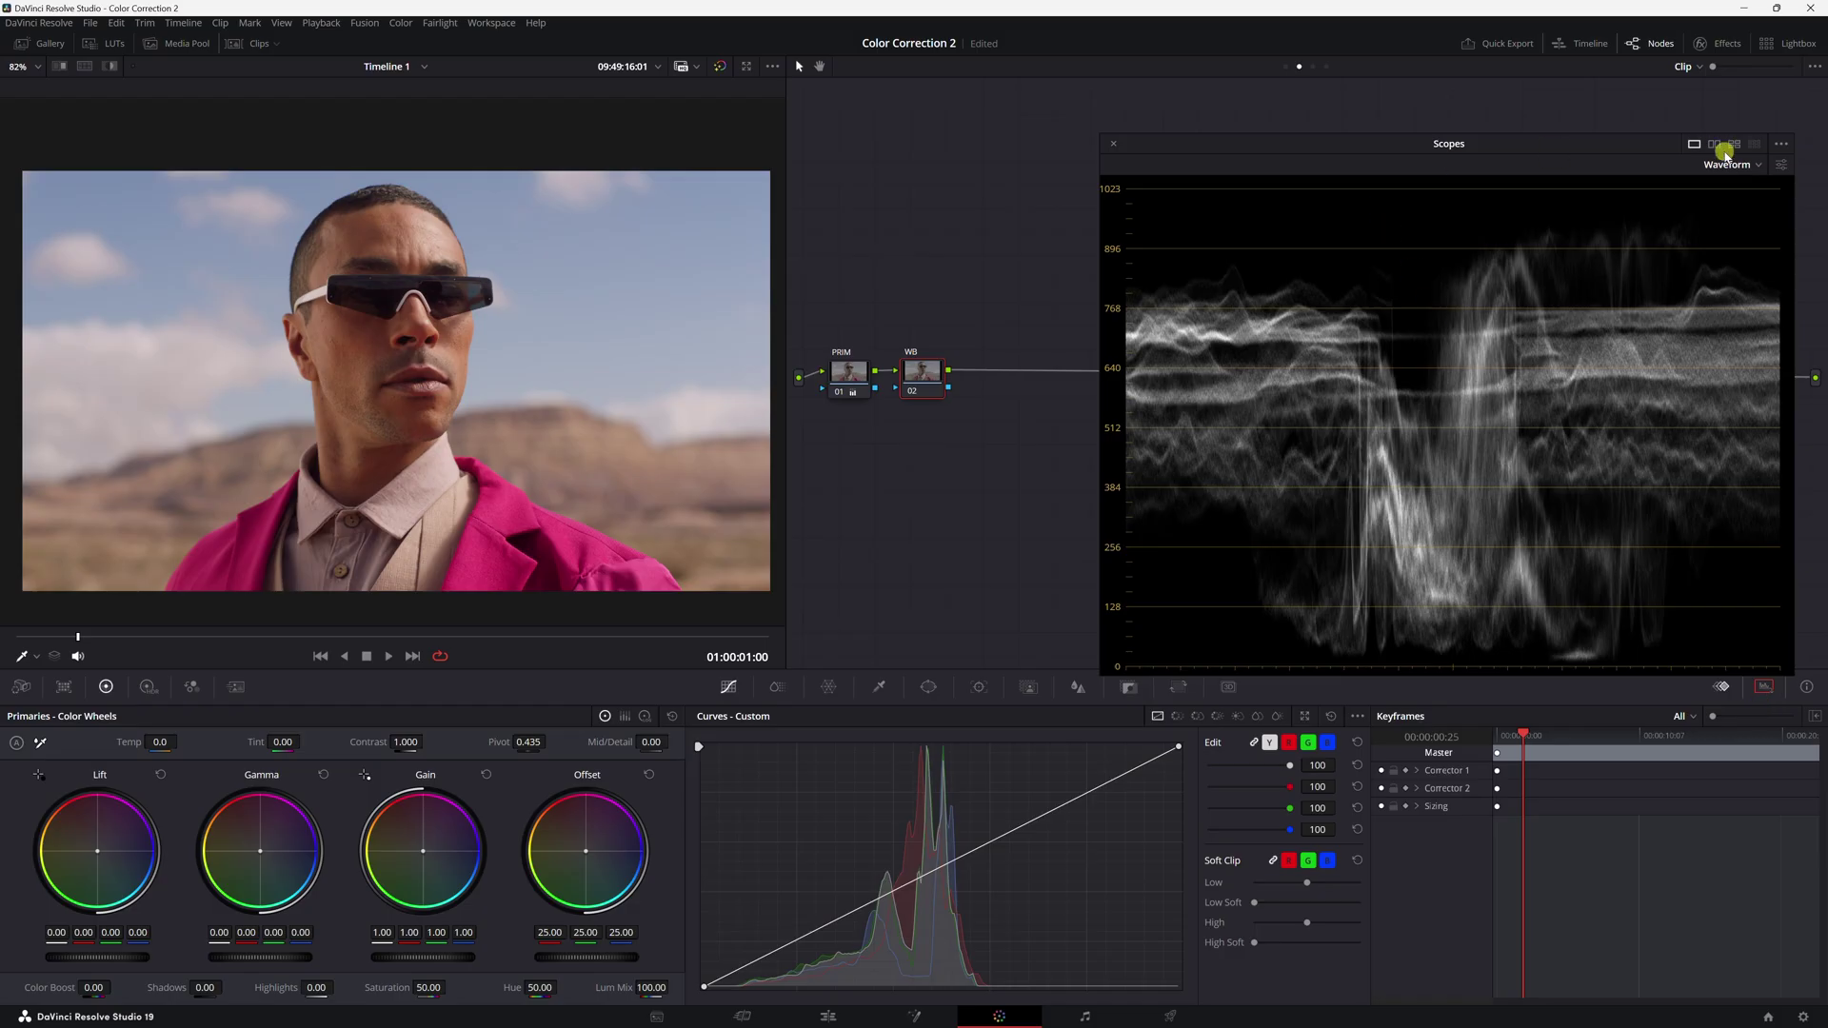
click(1716, 144)
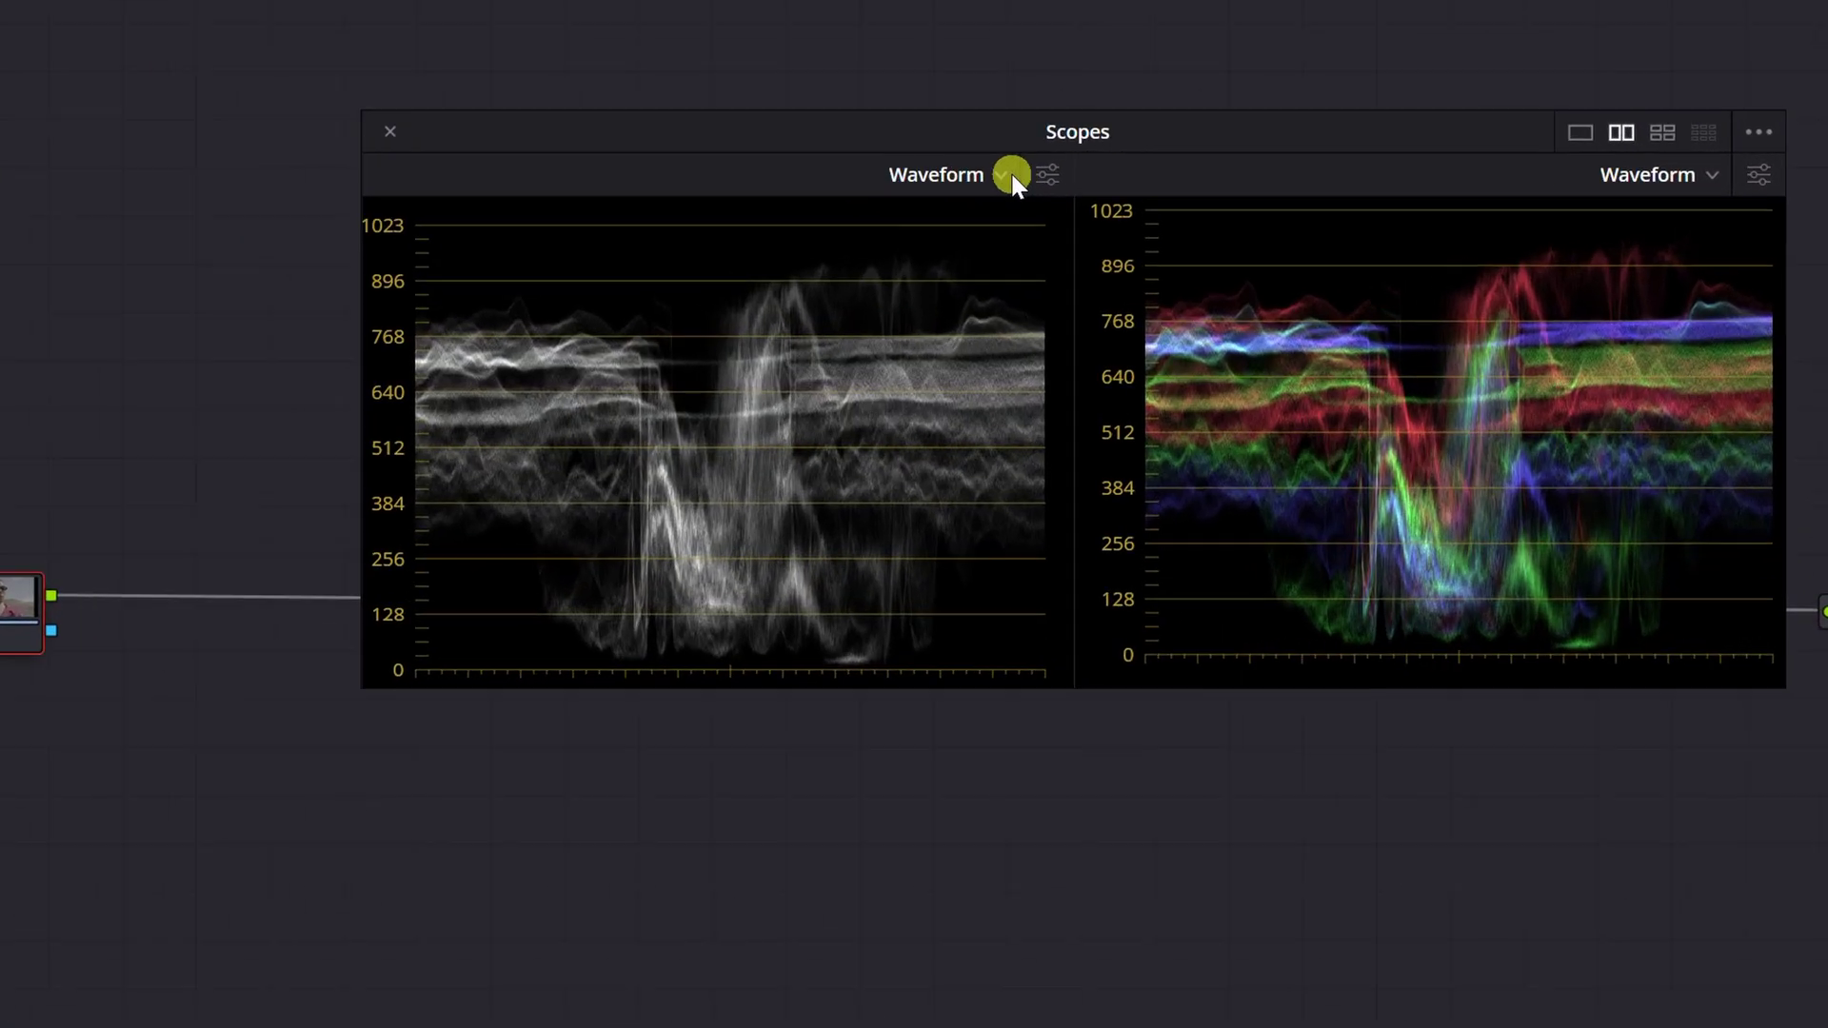
click(999, 175)
click(985, 285)
click(1658, 176)
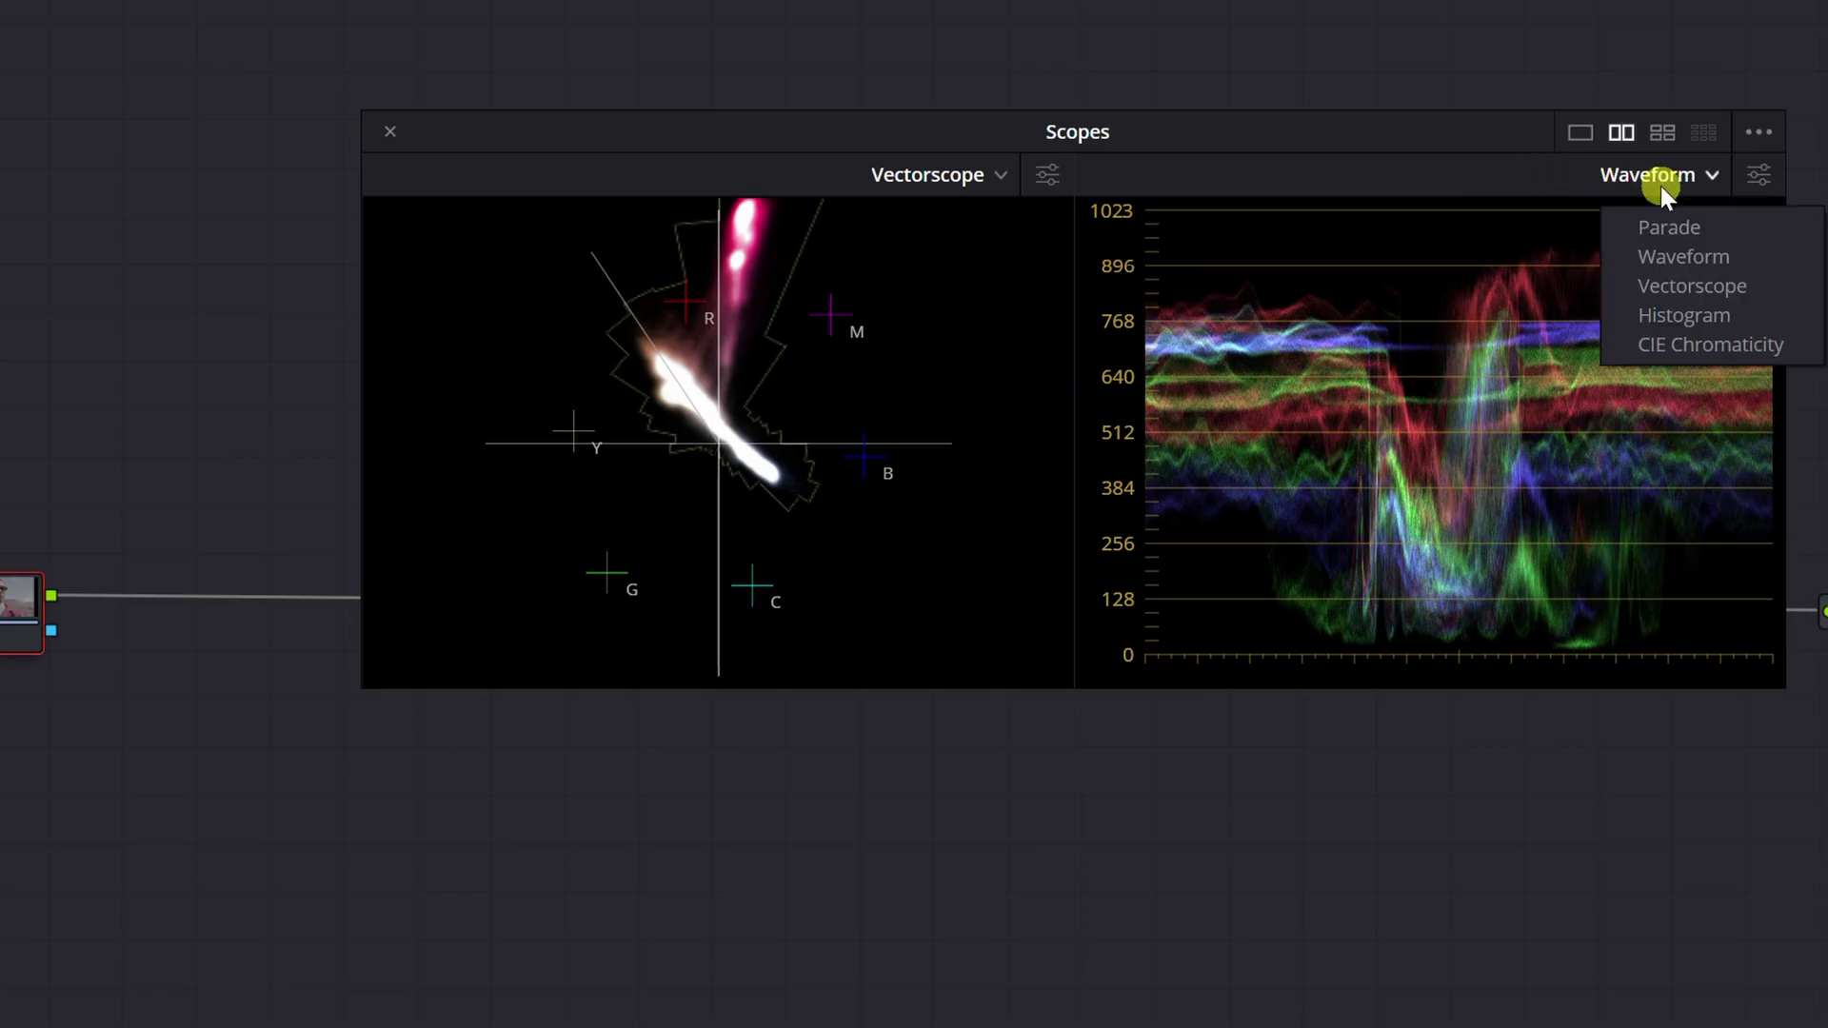
click(1715, 228)
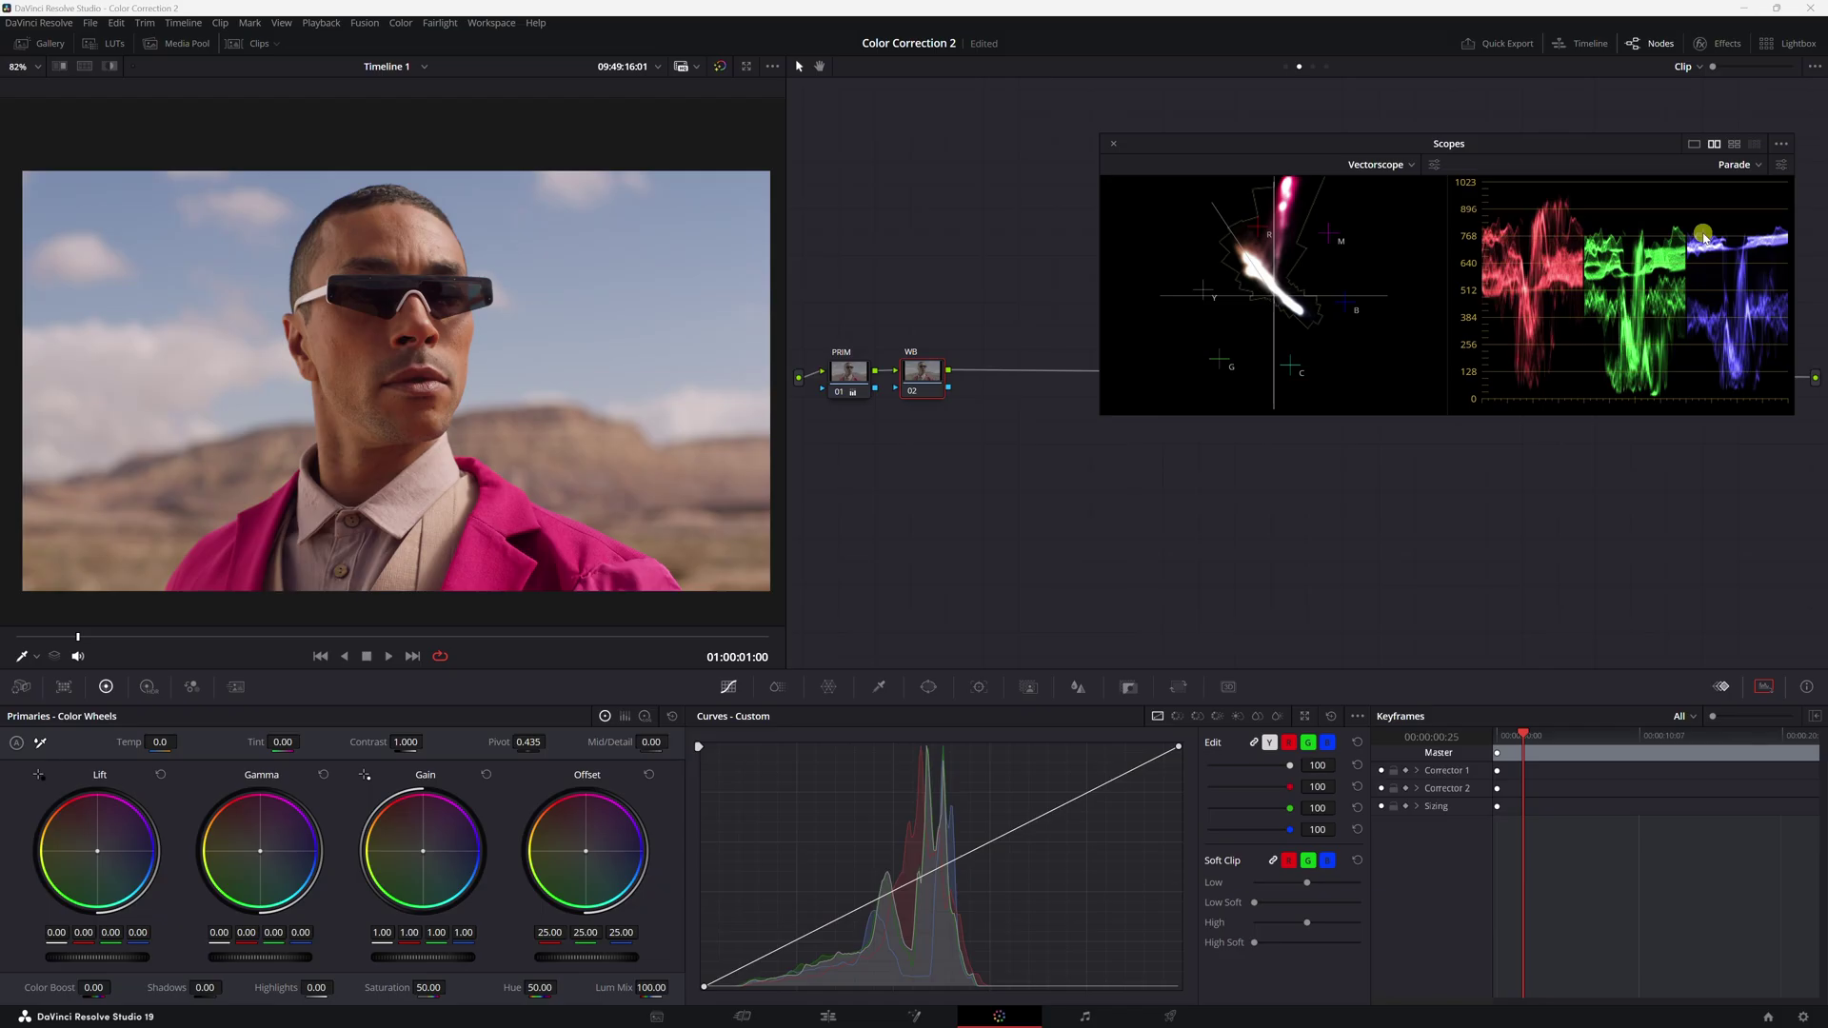
Set the WB offset to 22.69/24.29/24.11 and compare with the node disabled
drag(1424, 146, 1415, 138)
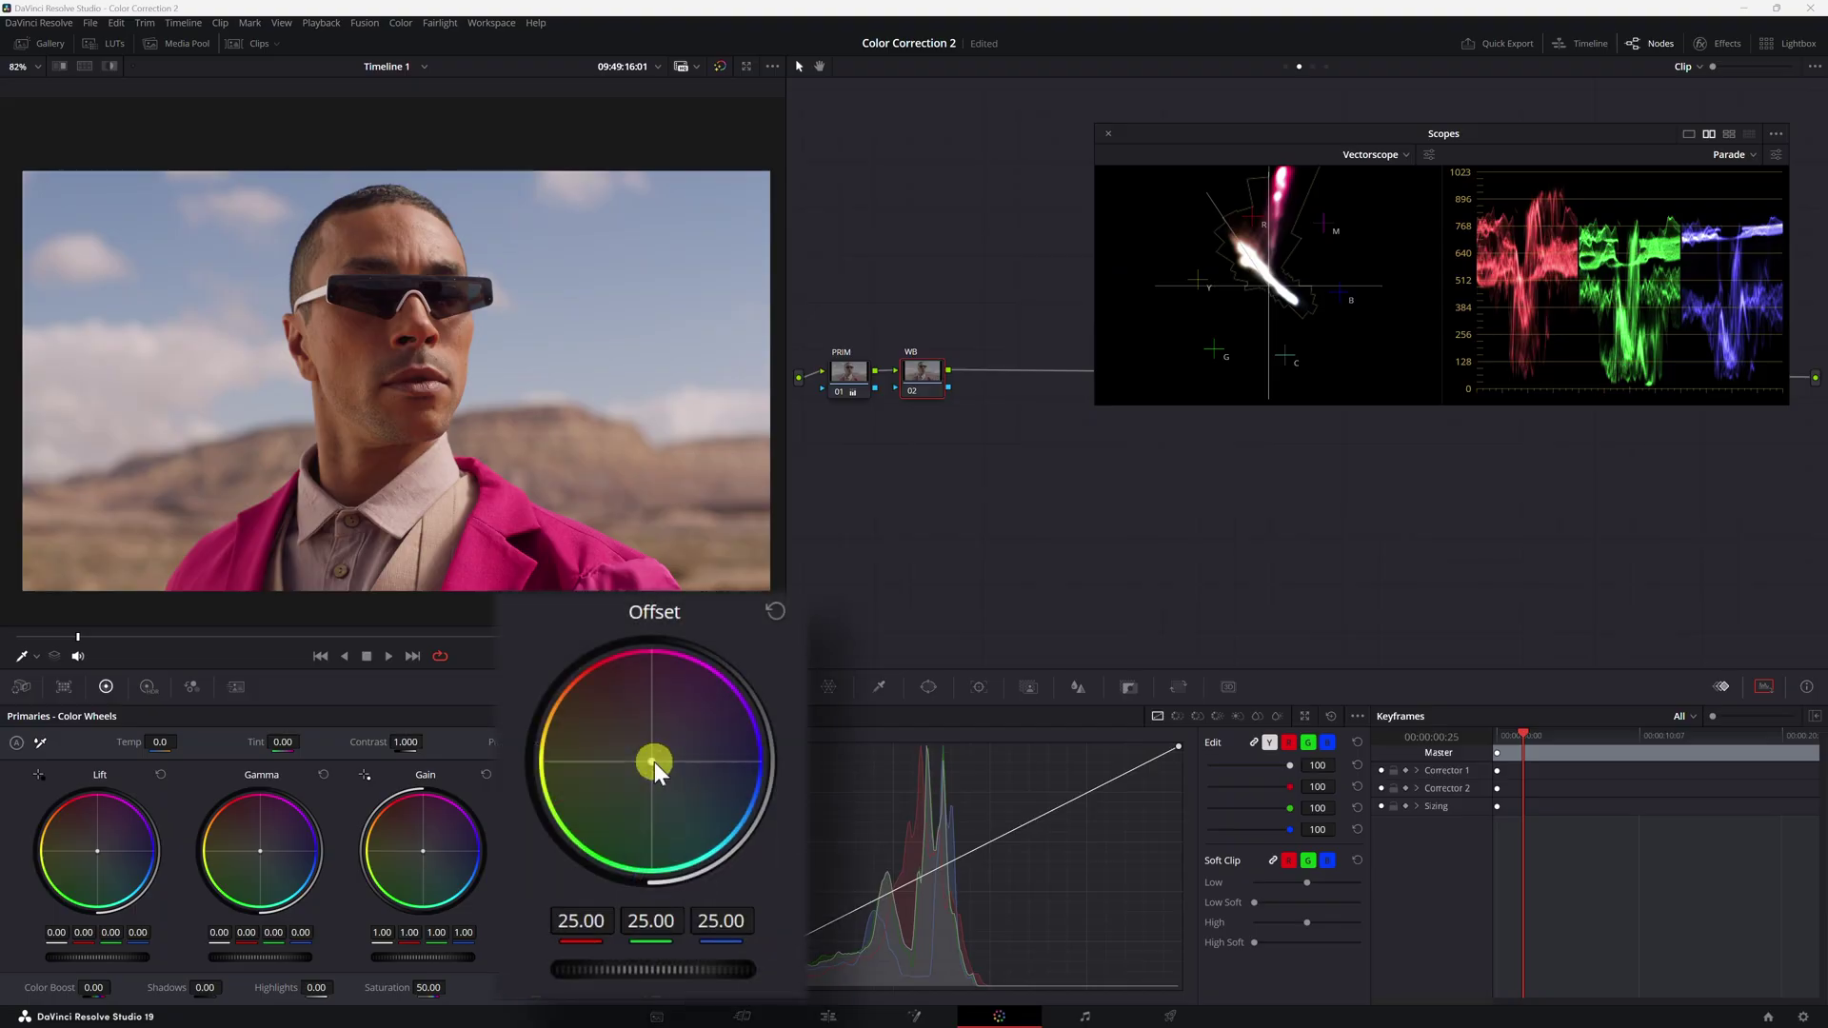
drag(585, 854, 586, 849)
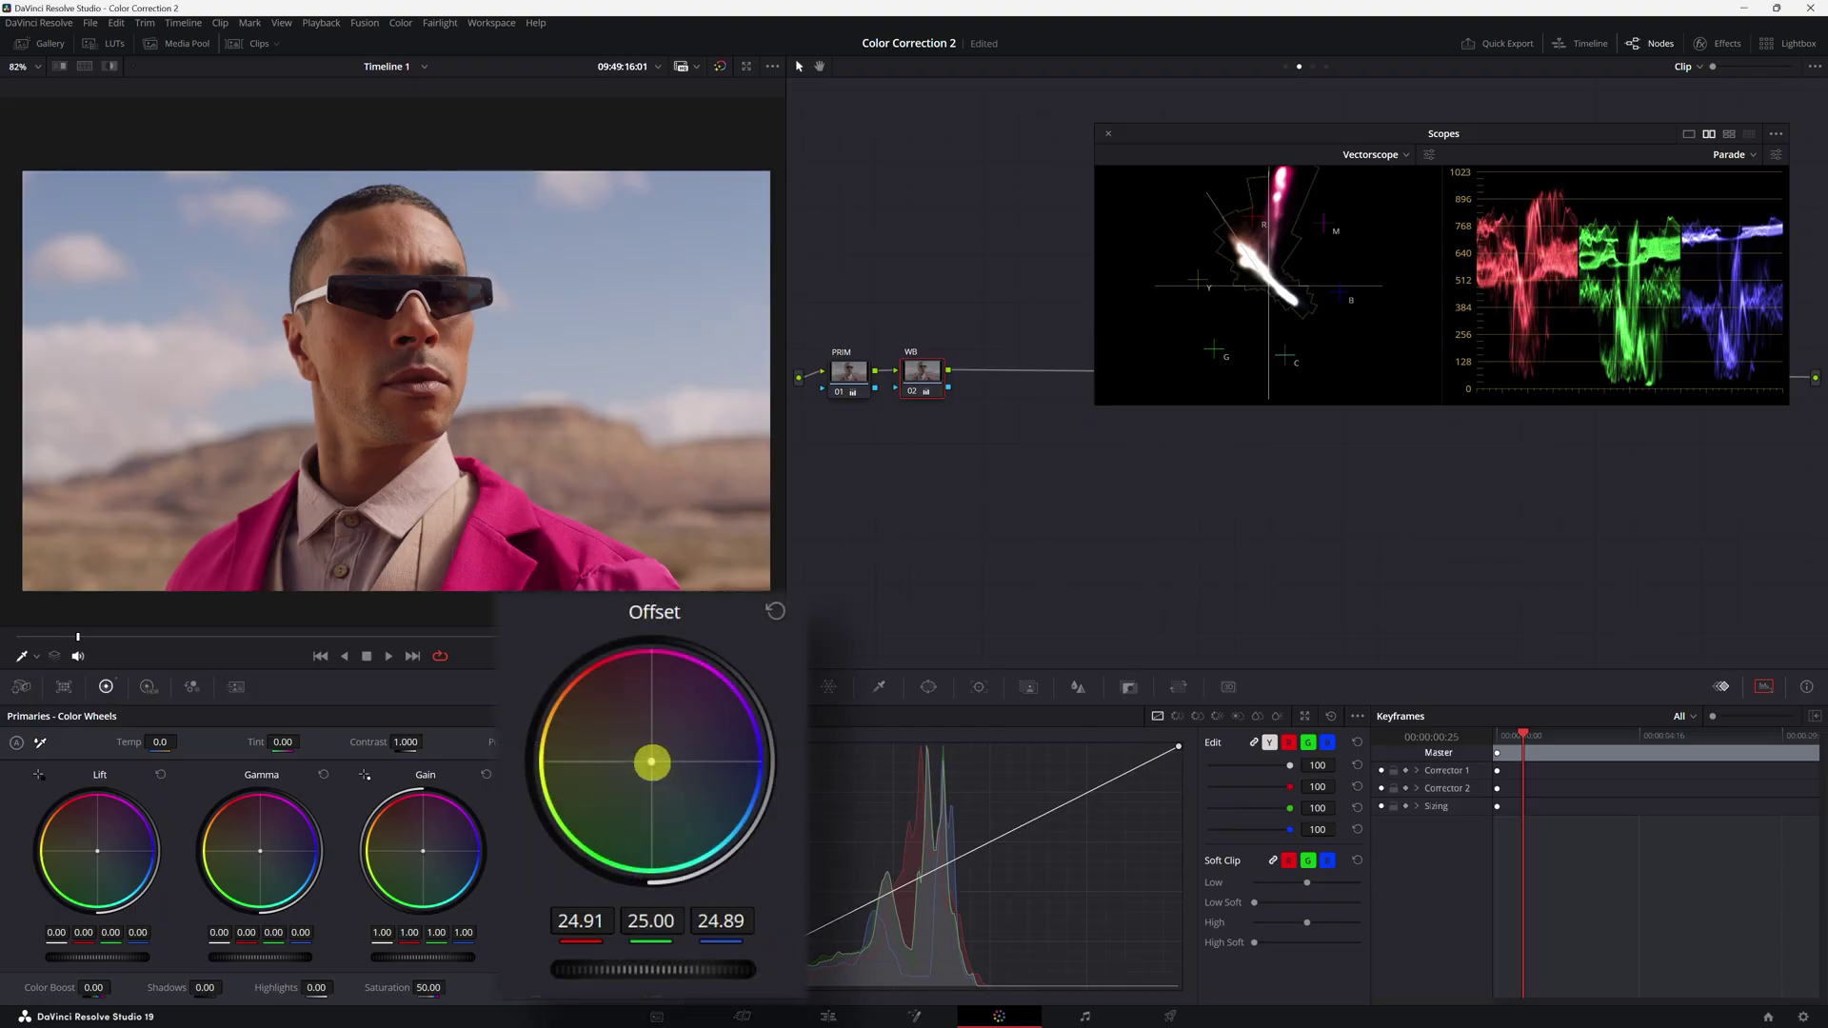
drag(652, 762, 654, 790)
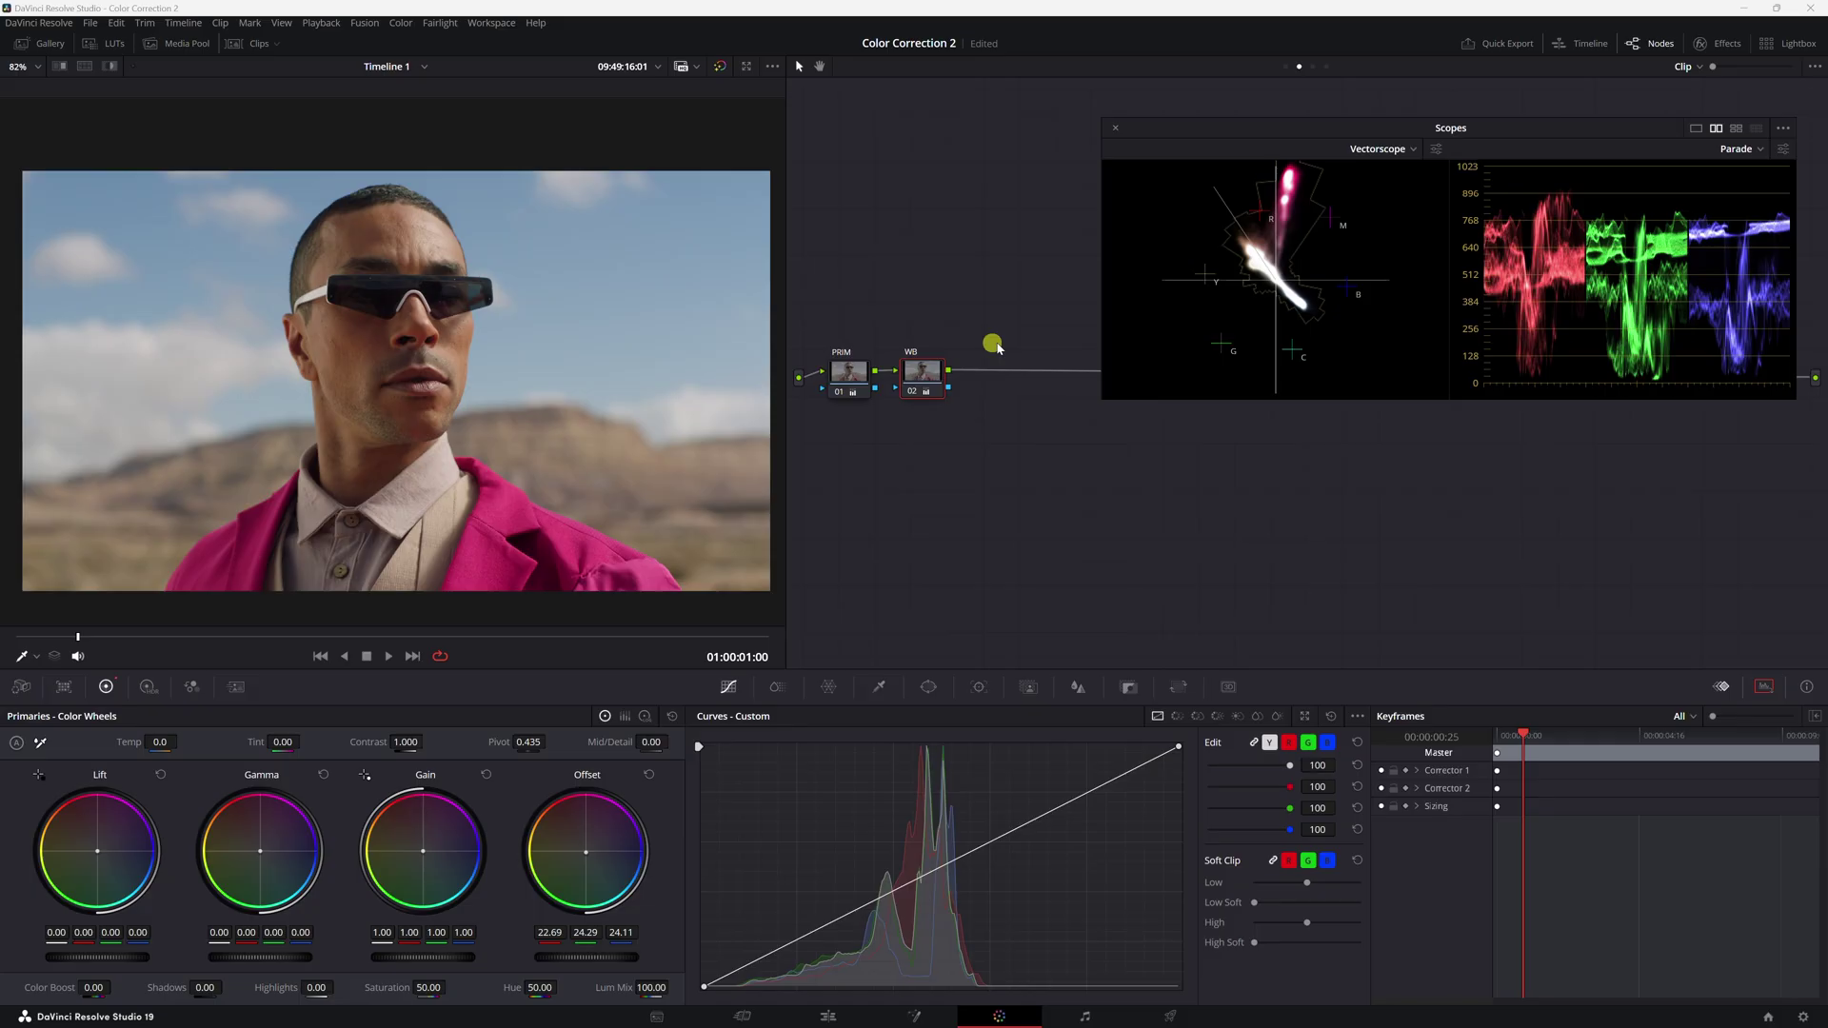
drag(929, 369, 933, 376)
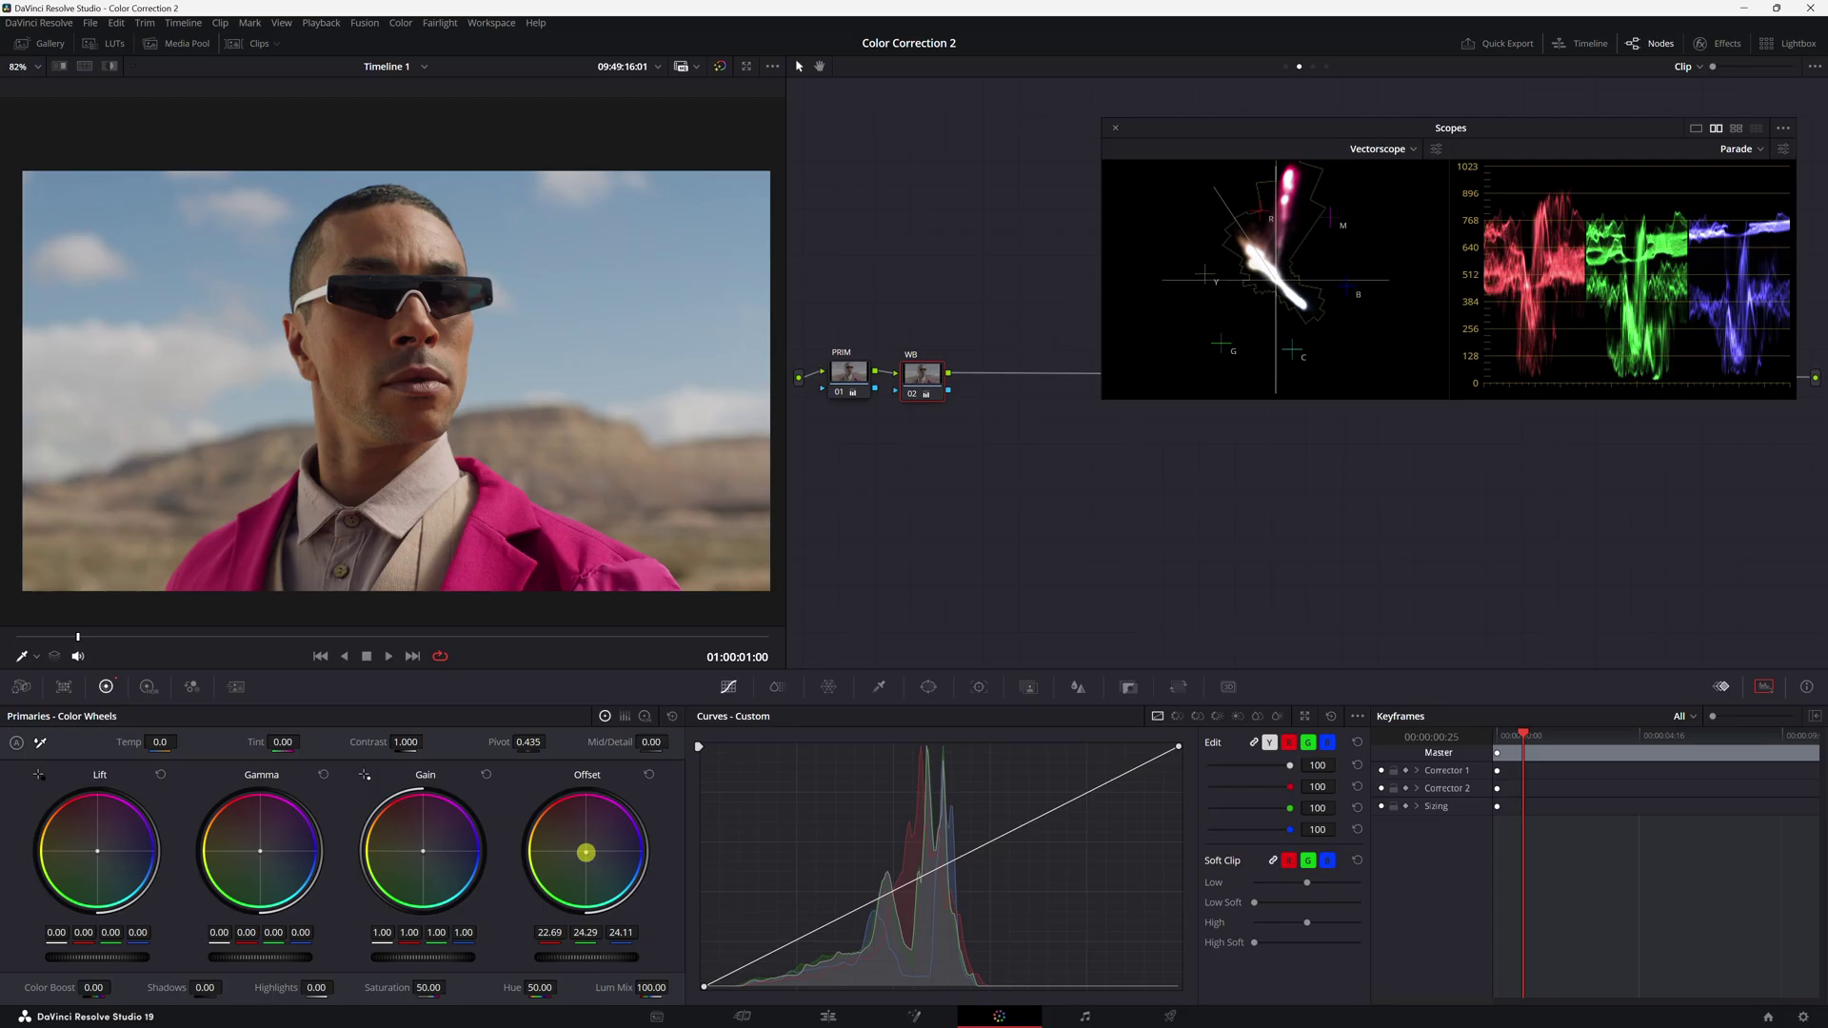
key(ctrl+d)
key(ctrl+d)
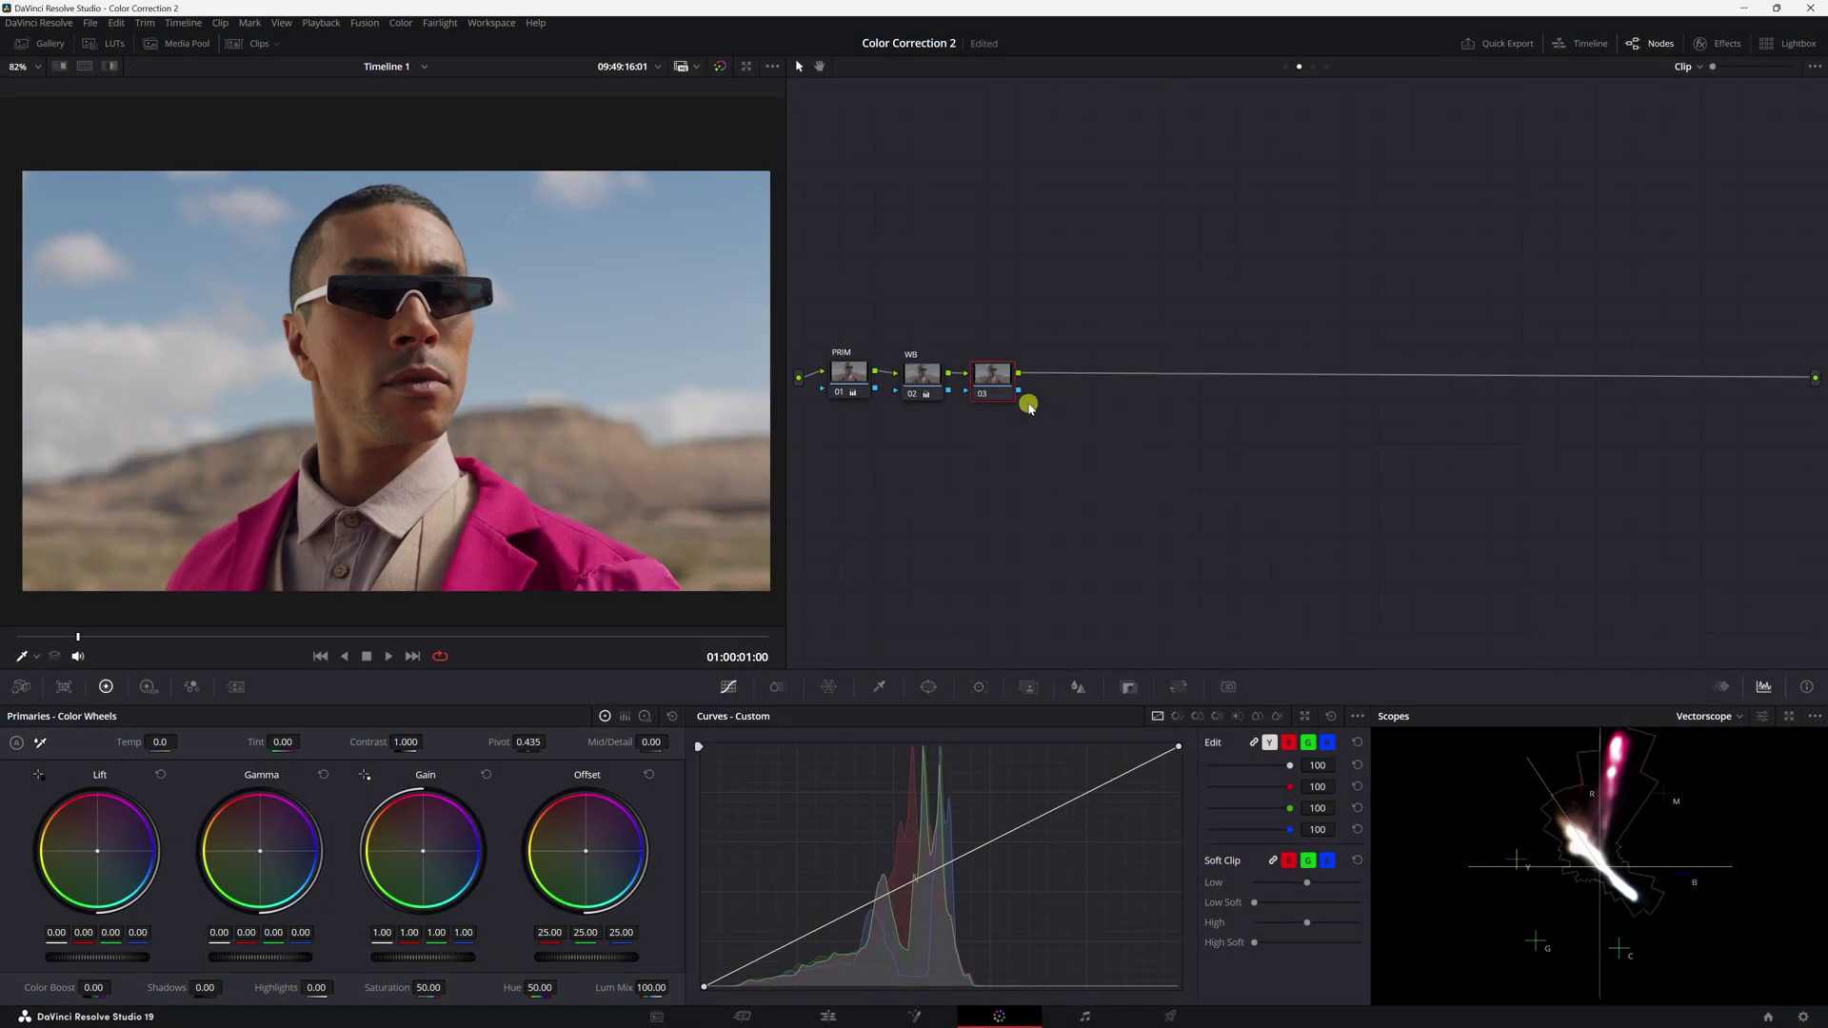
text(CON)
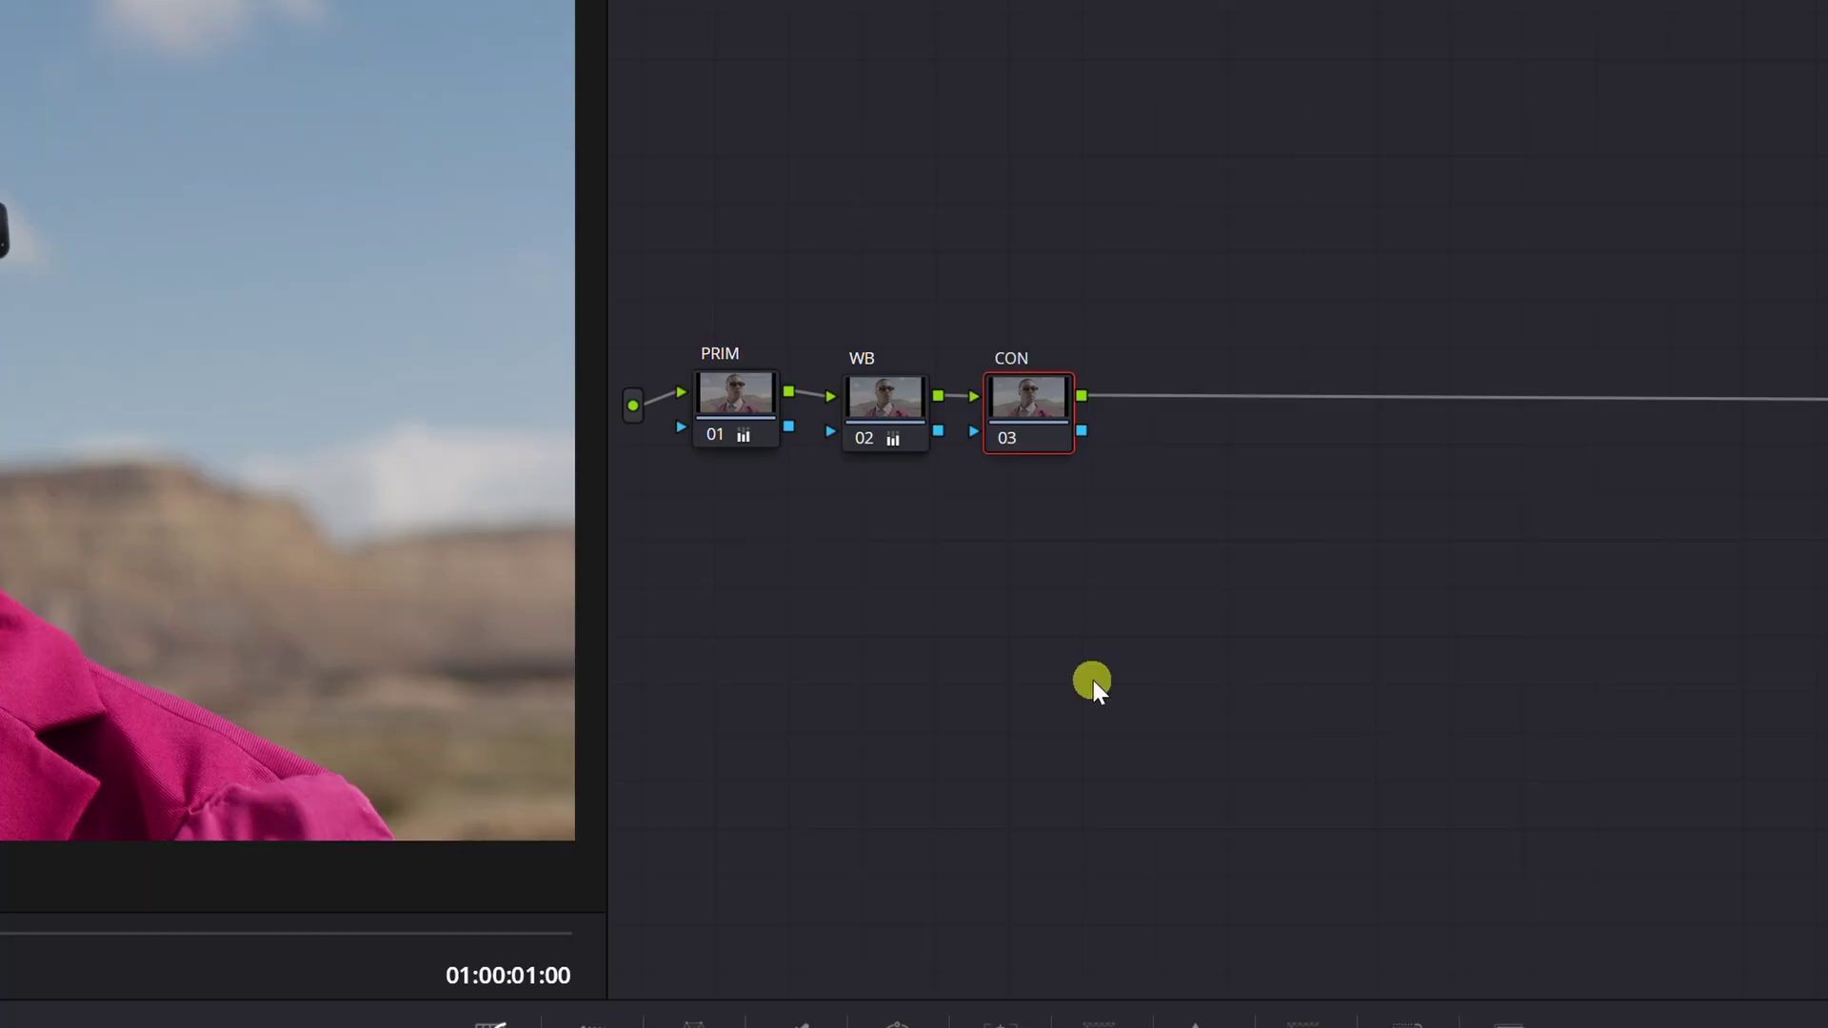
Confirm the CON label and pop out a large luminance waveform
key(Return)
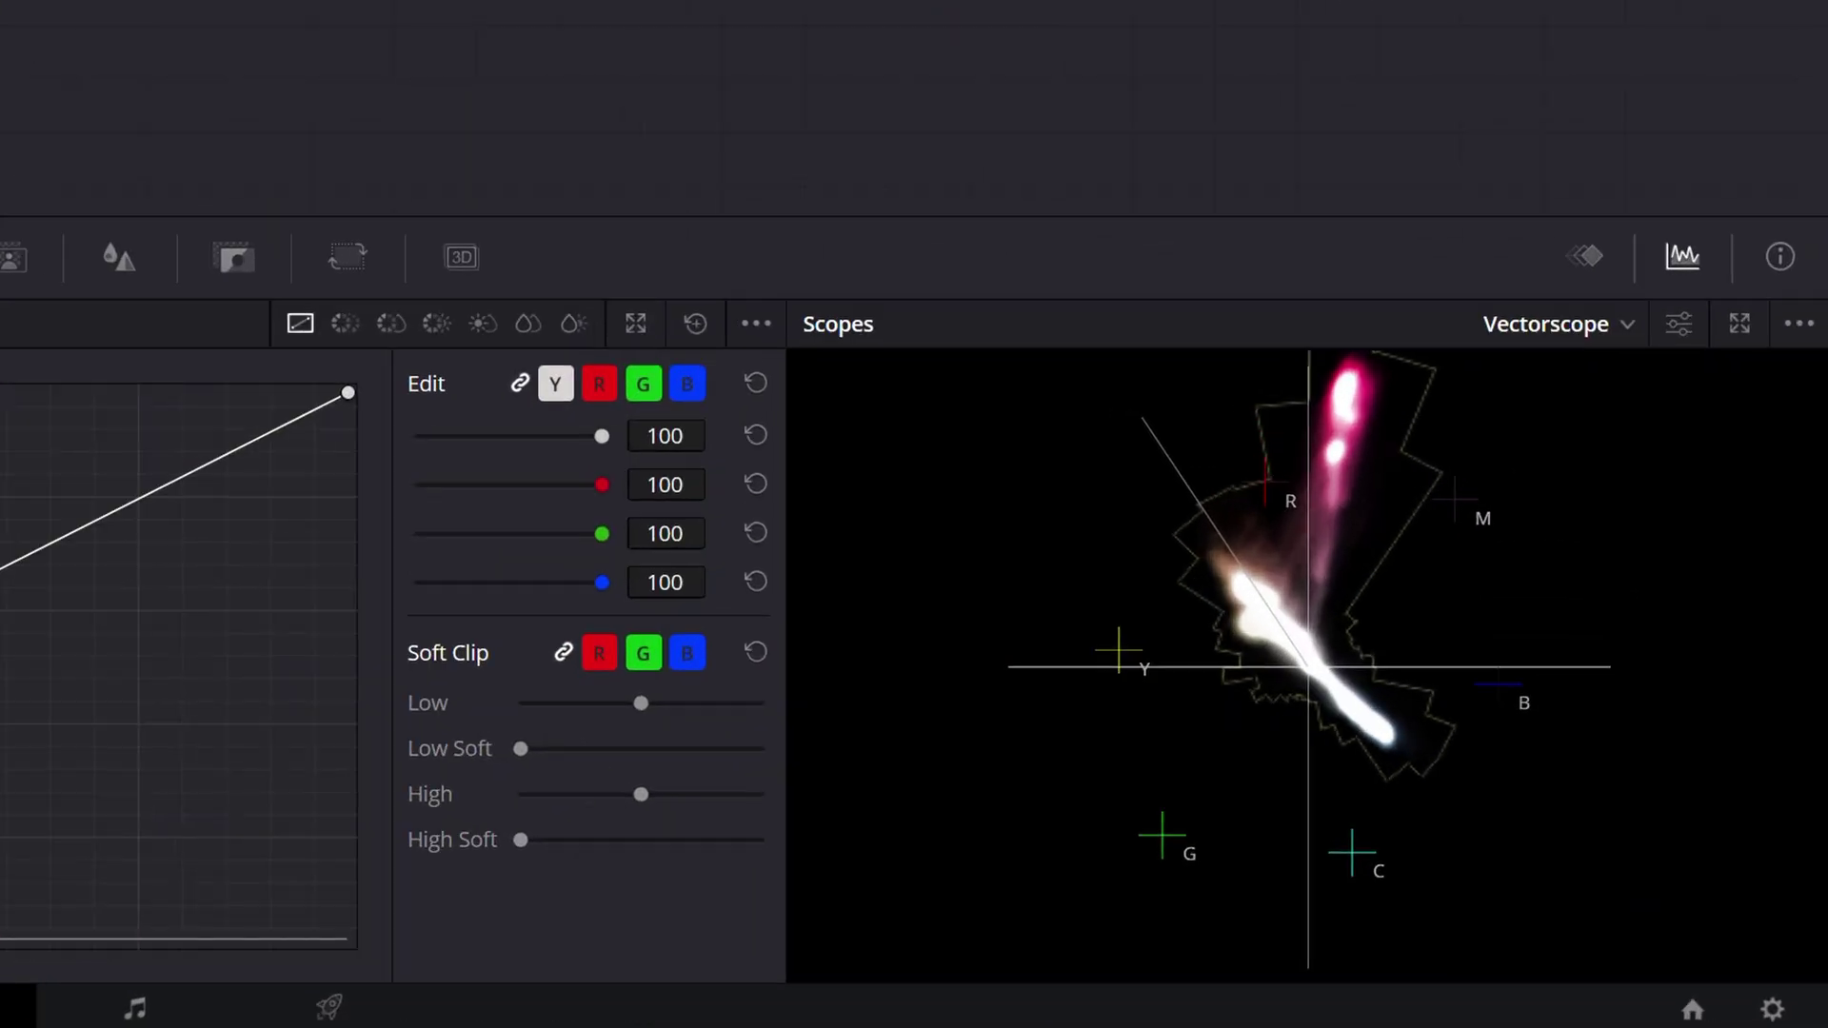
click(1580, 326)
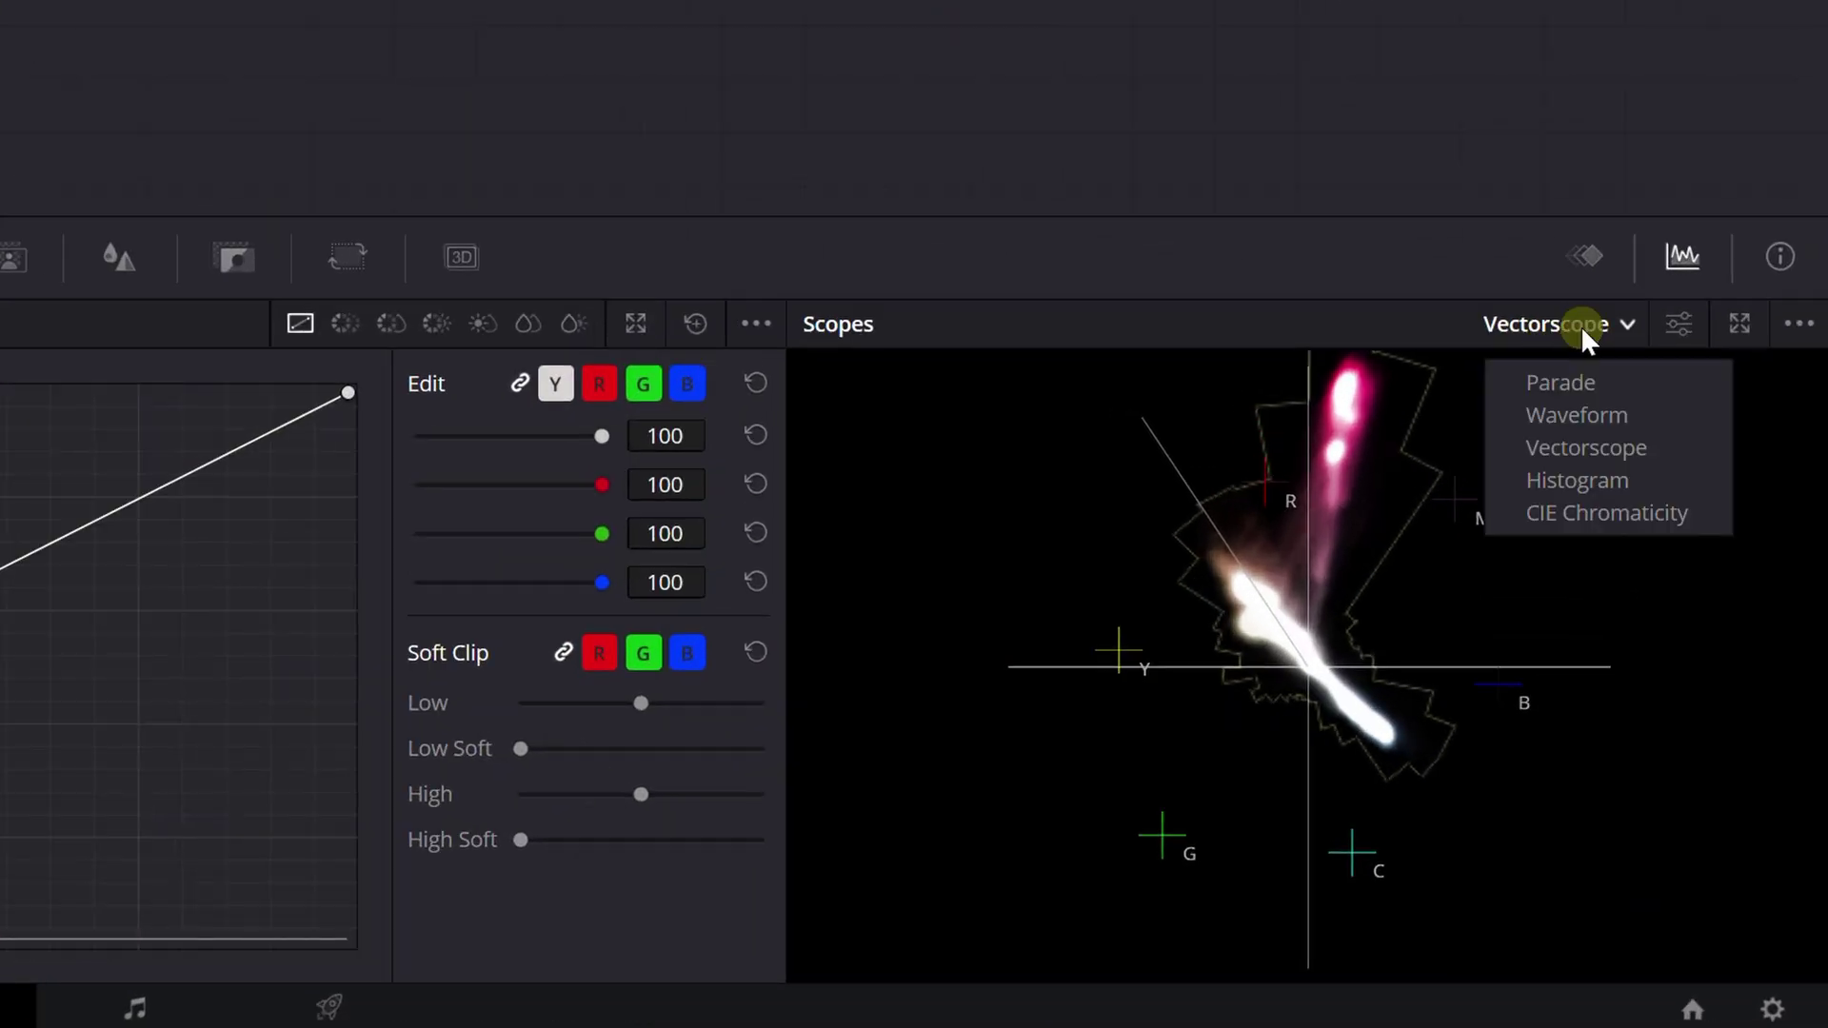
click(1594, 419)
click(1737, 321)
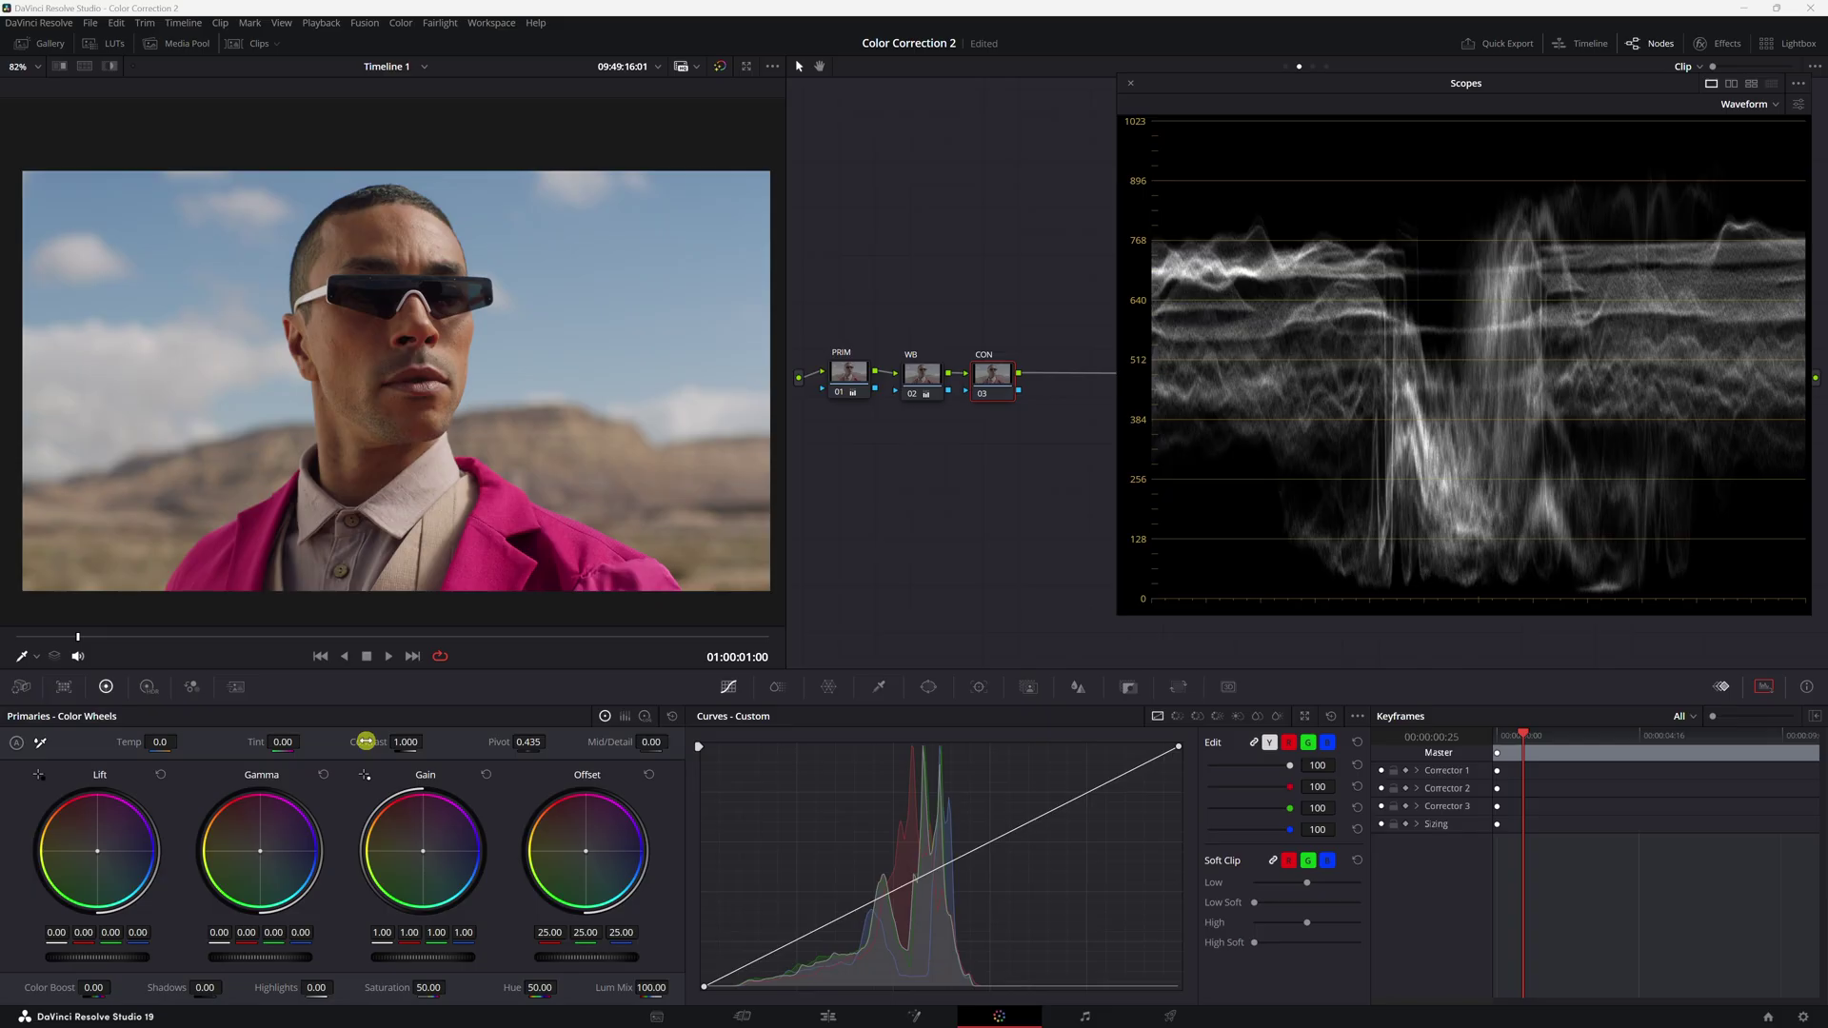
Set CON contrast to 1.094 and pivot to 0.331
drag(367, 741, 403, 741)
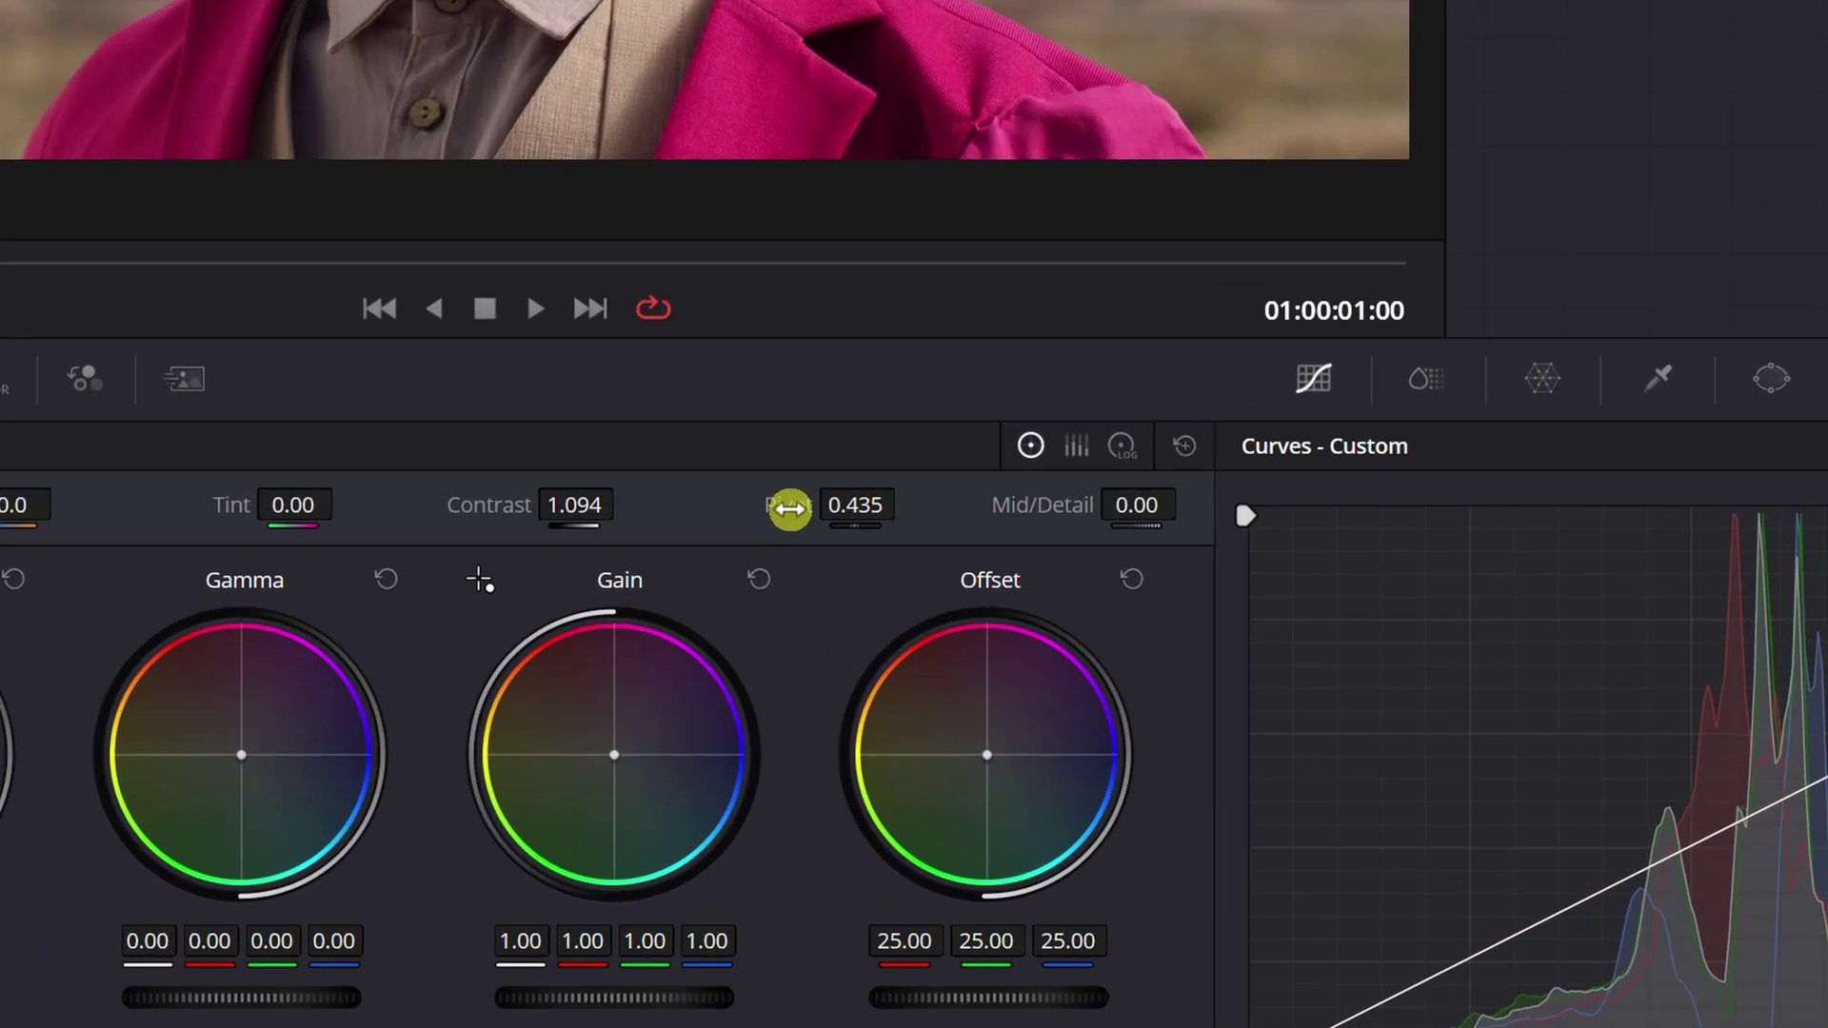
mouse_move(497, 743)
mouse_down()
mouse_move(413, 742)
mouse_move(564, 746)
mouse_move(441, 743)
mouse_move(532, 742)
mouse_move(462, 734)
mouse_up()
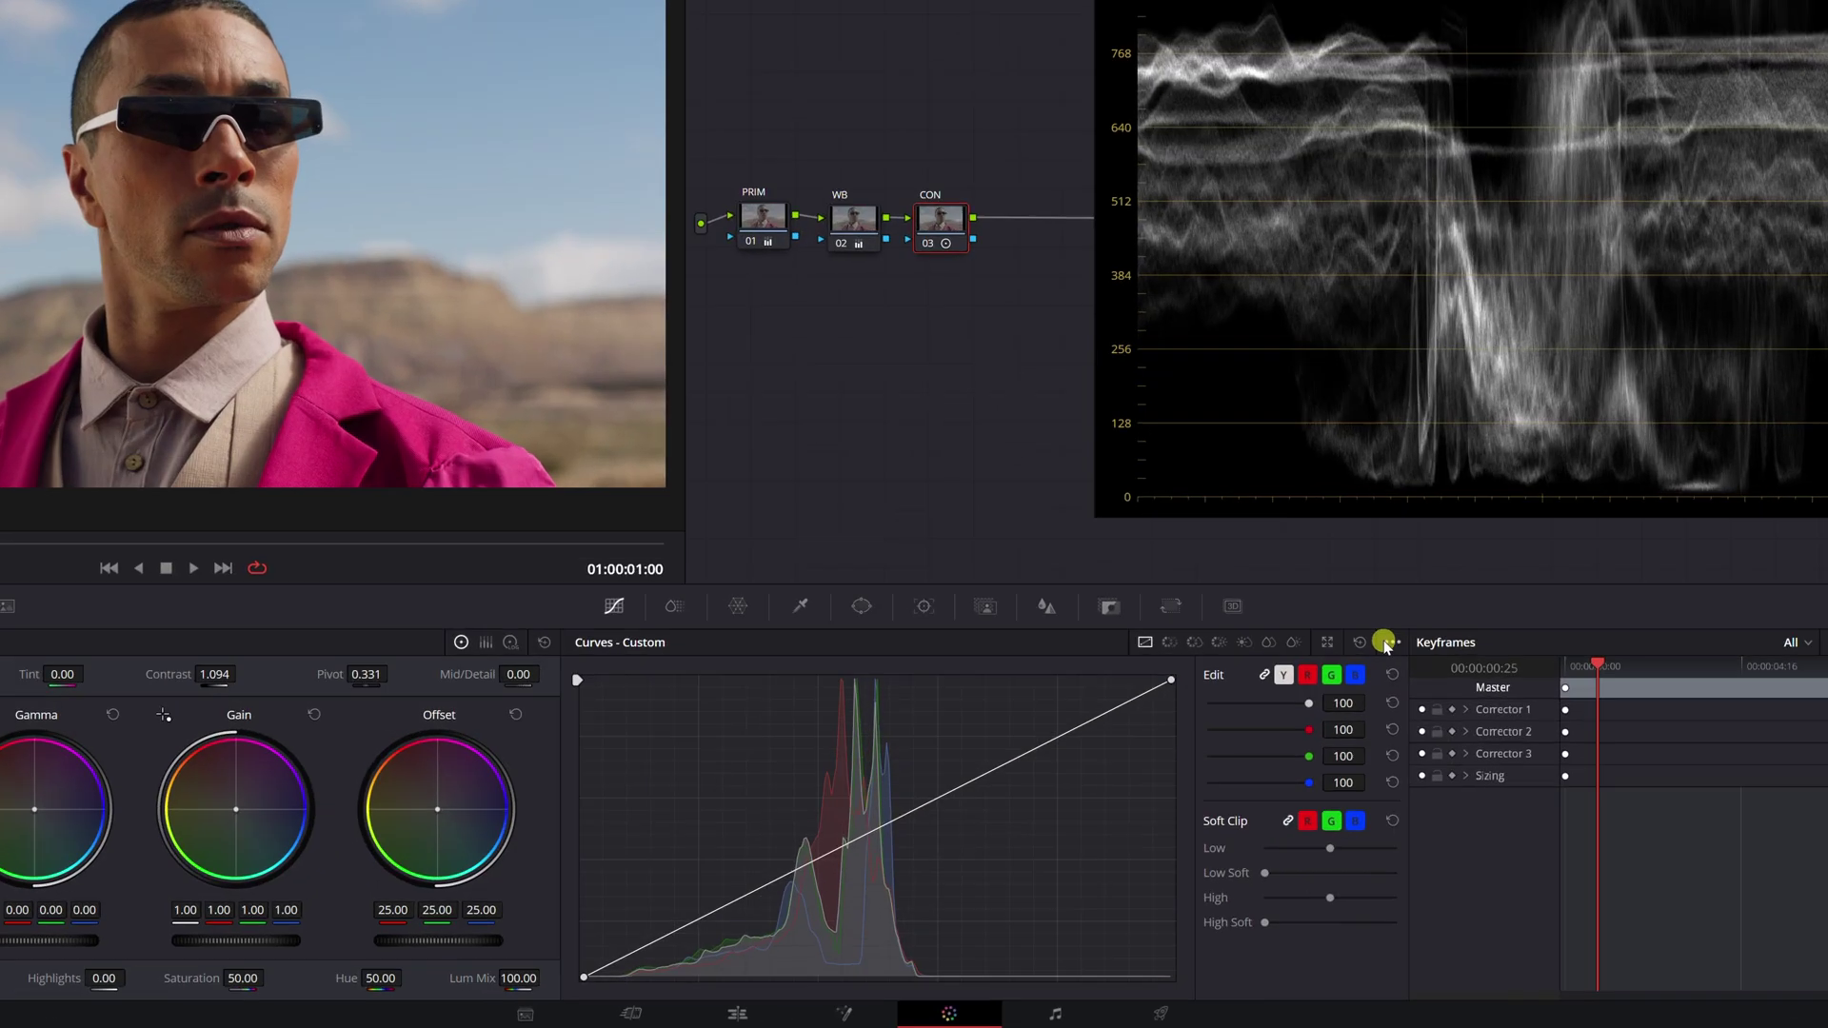
Bend the CON curve up in the upper range and down in the shadows, then dock the waveform
click(1354, 716)
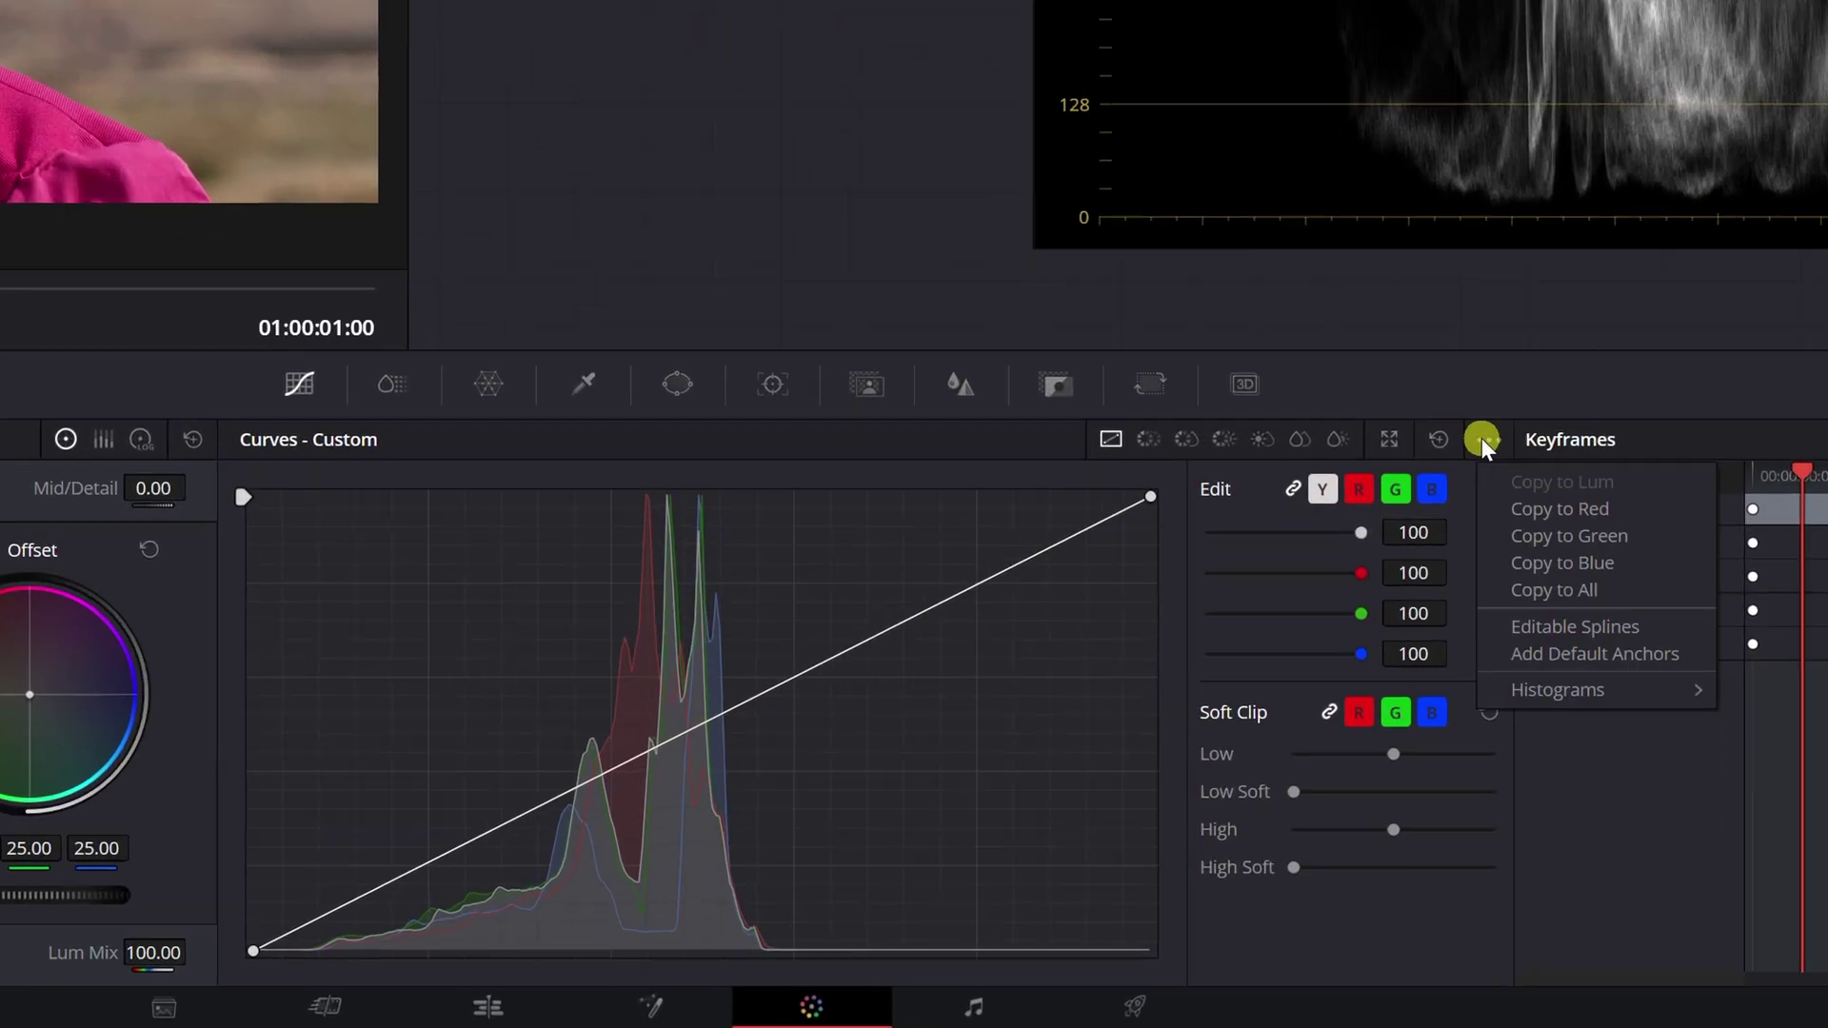
click(1621, 602)
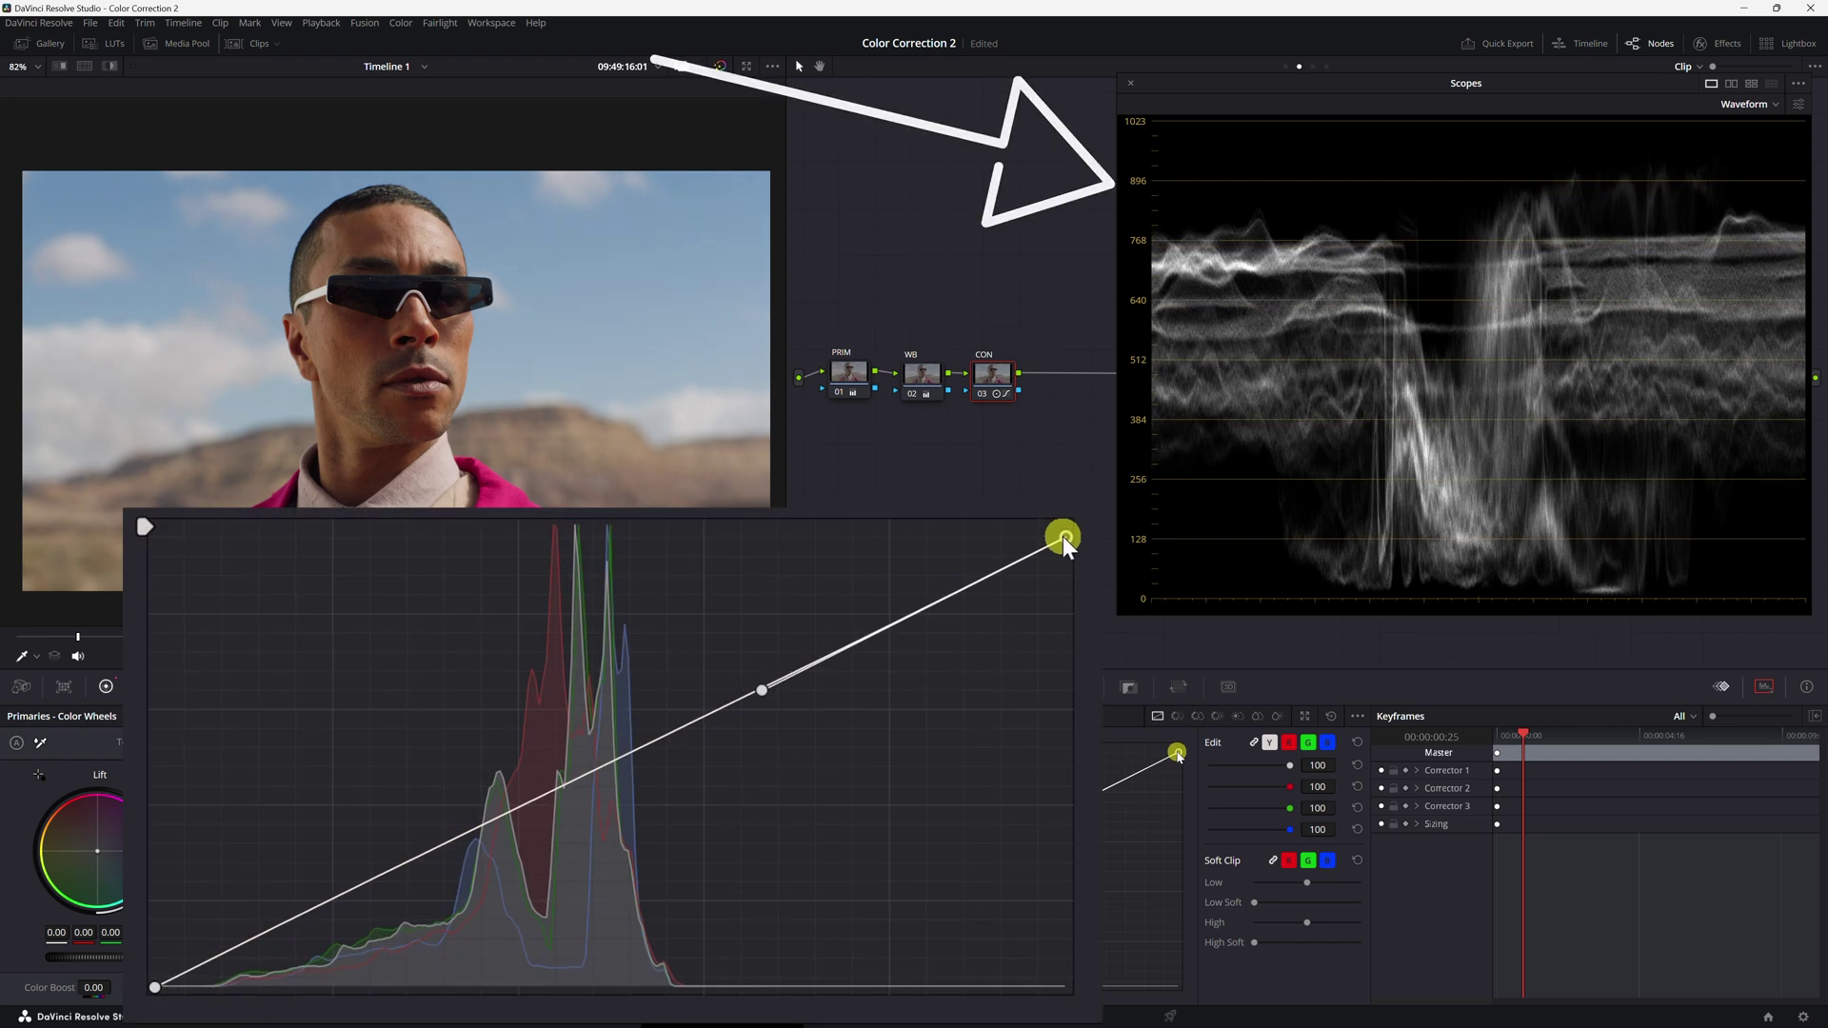
mouse_move(757, 694)
mouse_down()
mouse_move(779, 629)
mouse_move(805, 634)
mouse_up()
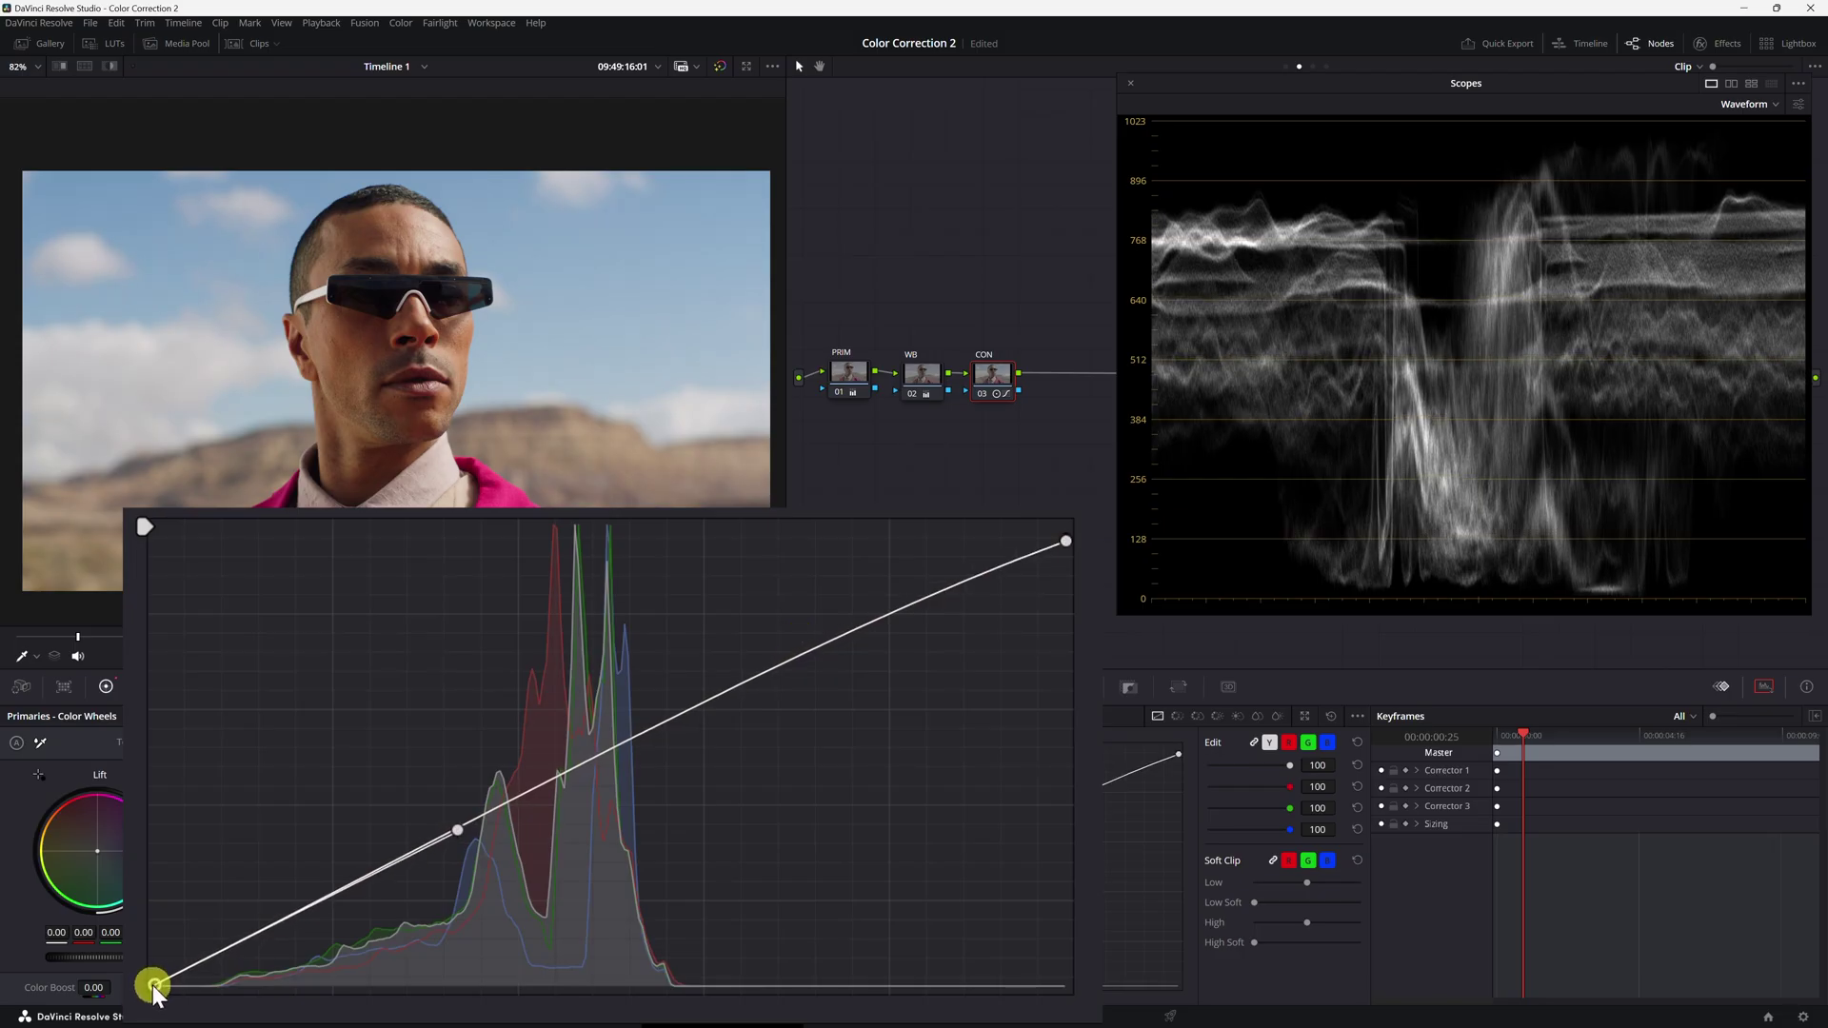
mouse_move(457, 833)
mouse_down()
mouse_move(286, 935)
mouse_move(334, 932)
mouse_up()
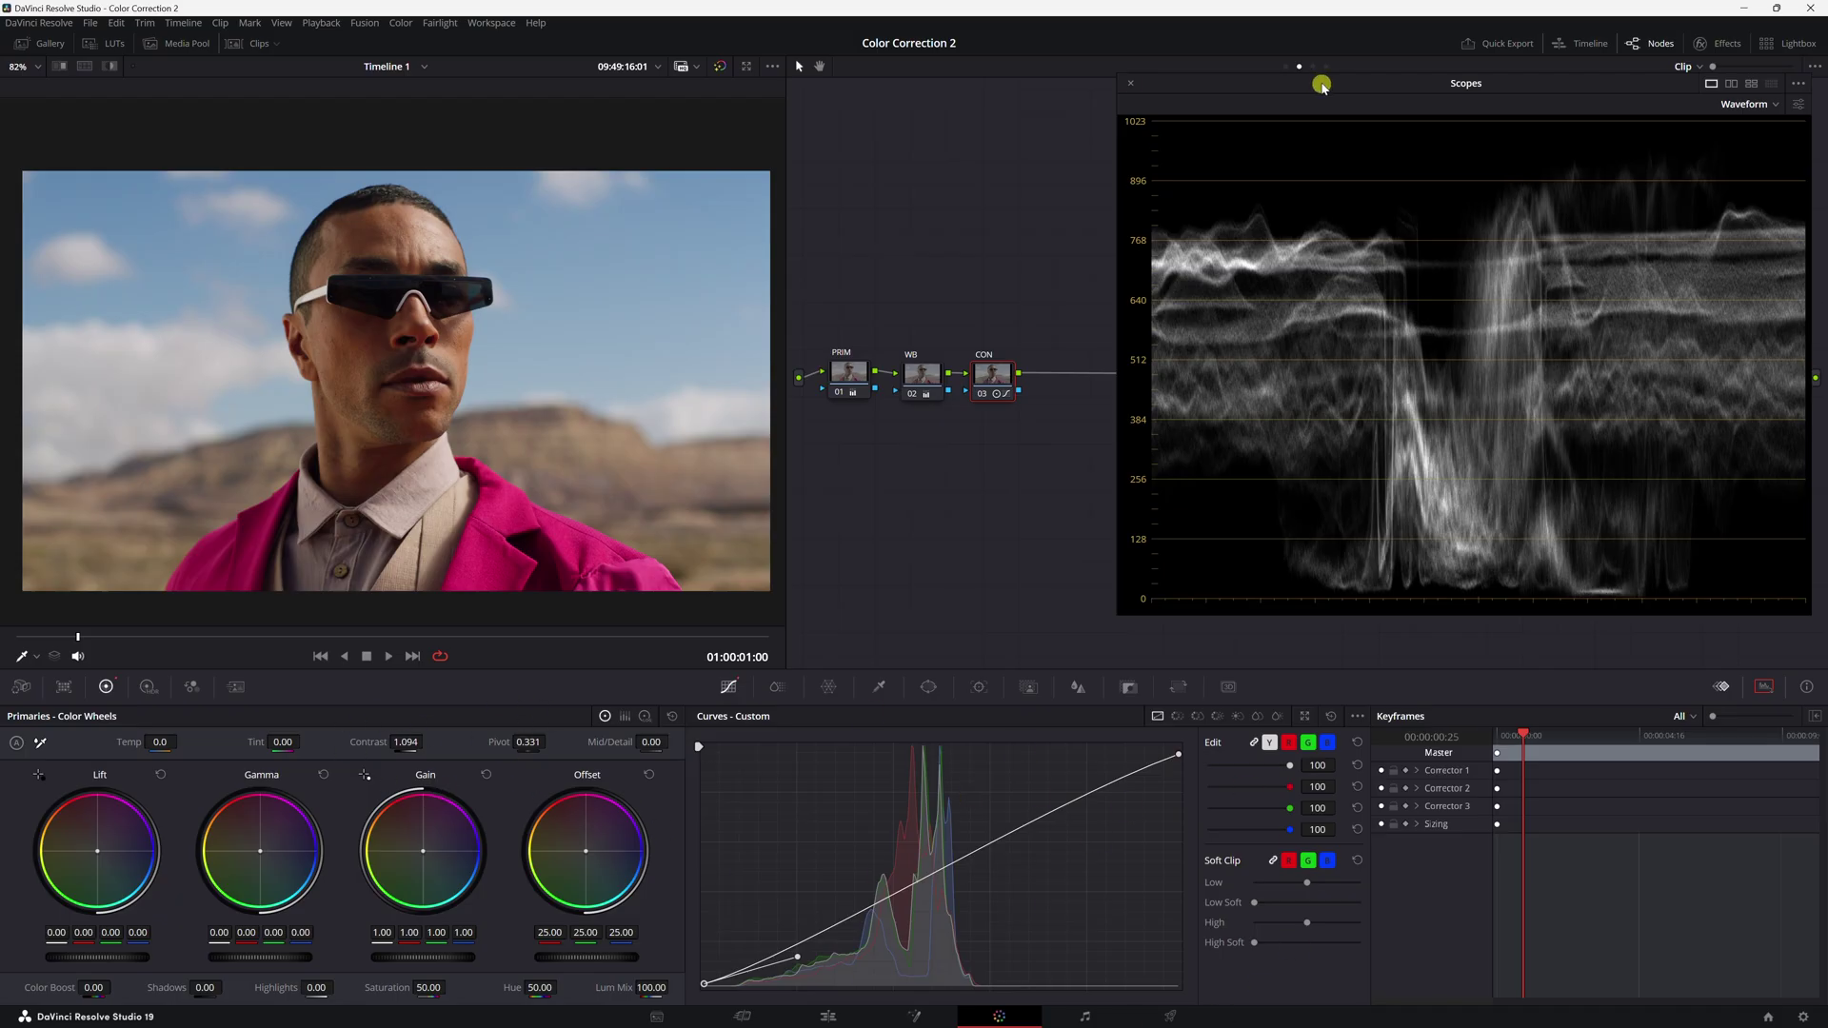
click(1129, 83)
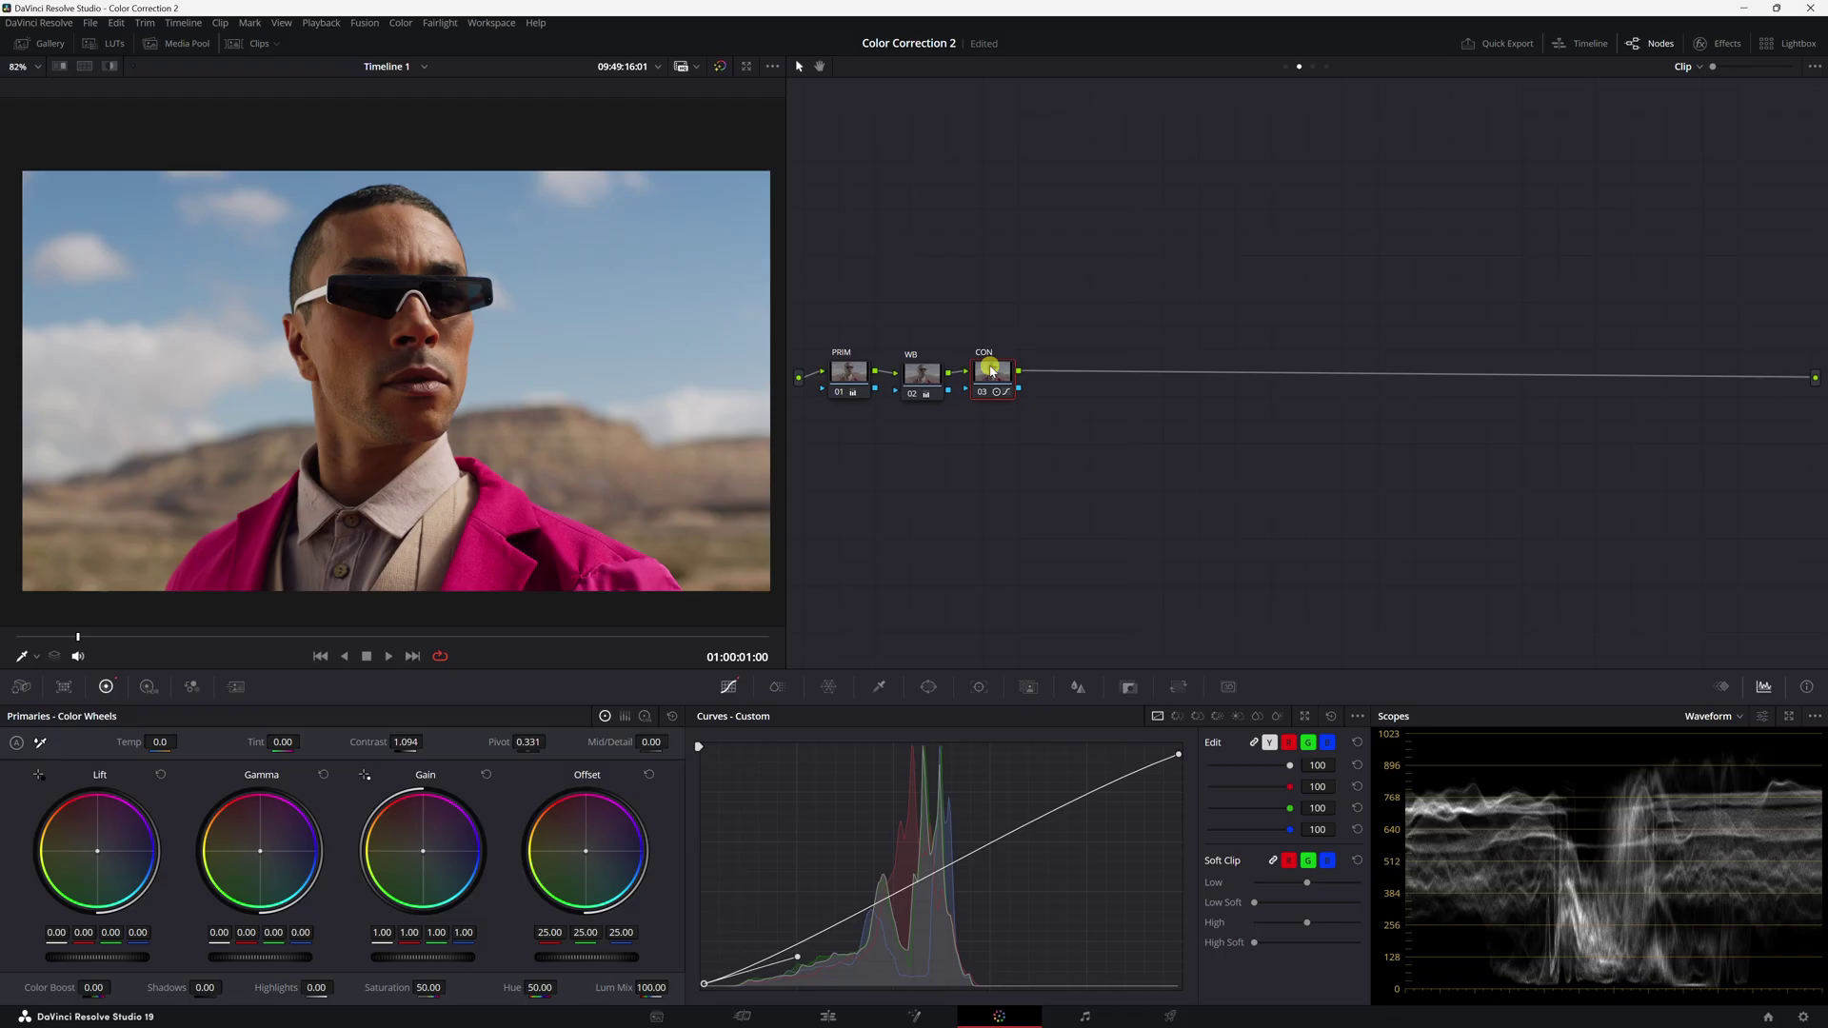
Compare CON on and off, then add a serial SAT node after it
key(ctrl+d)
key(ctrl+d)
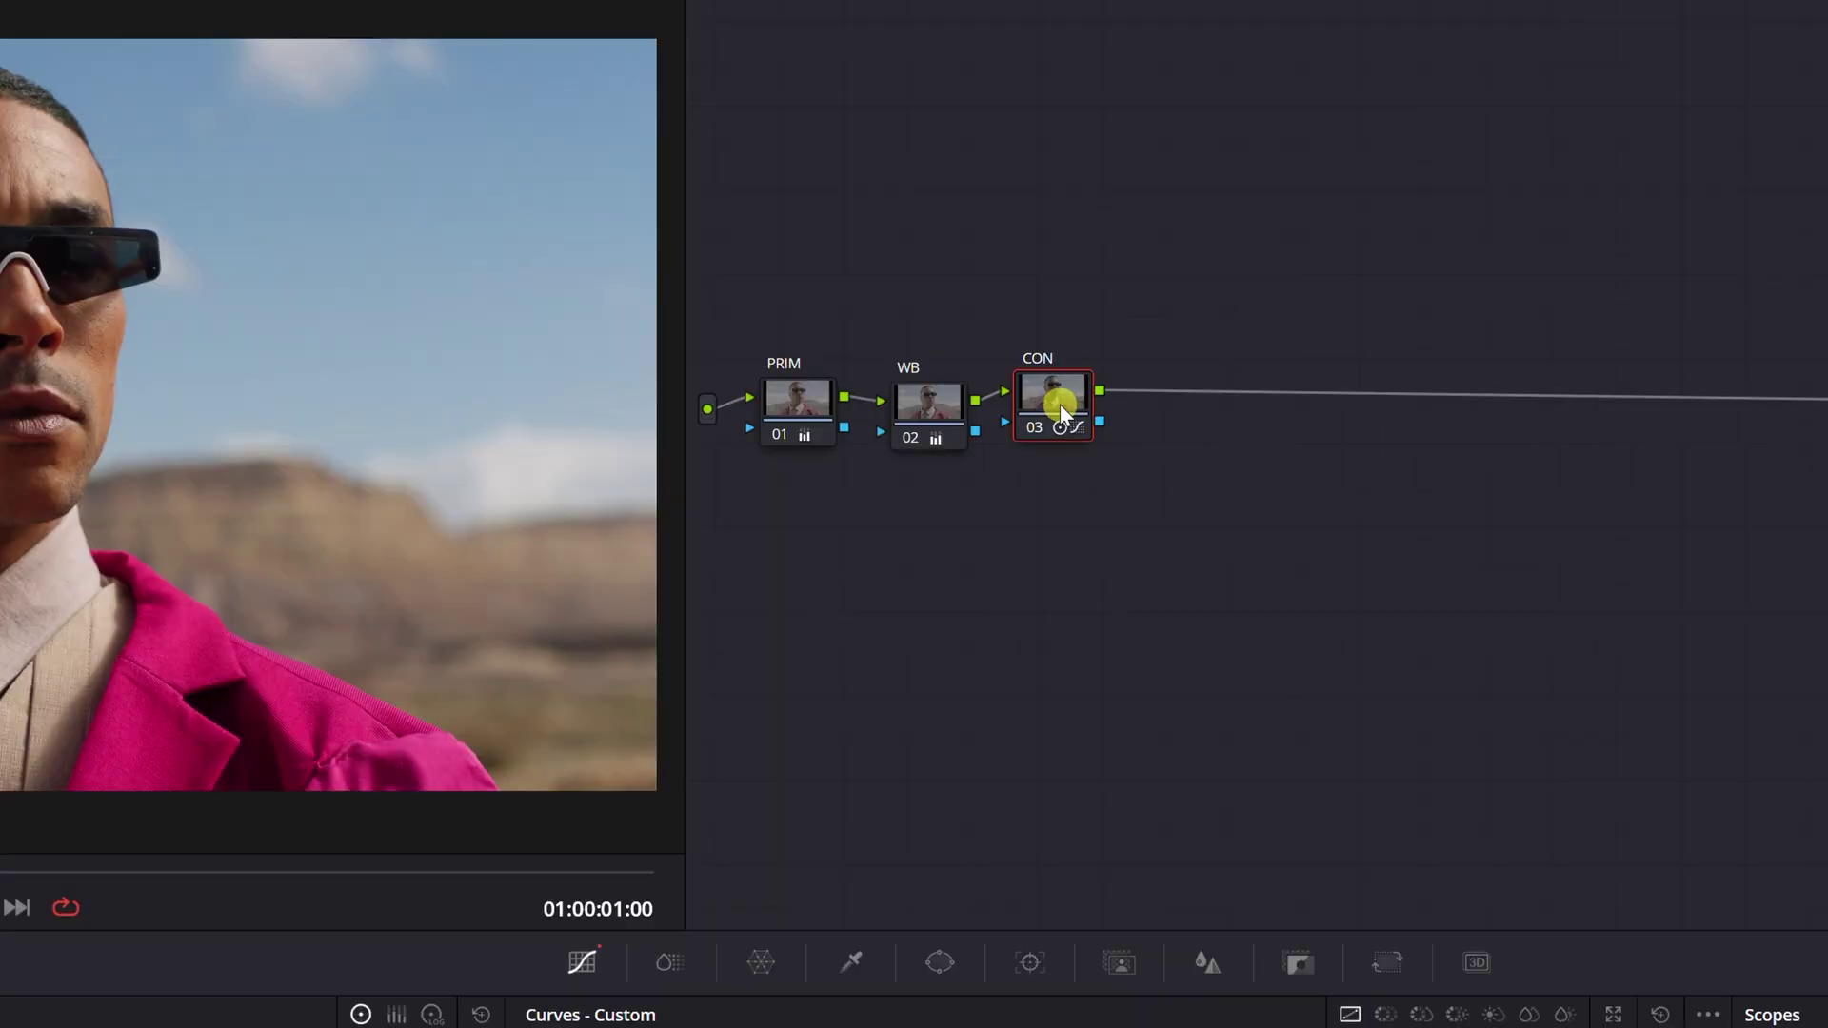
right_click(997, 374)
mouse_move(1131, 530)
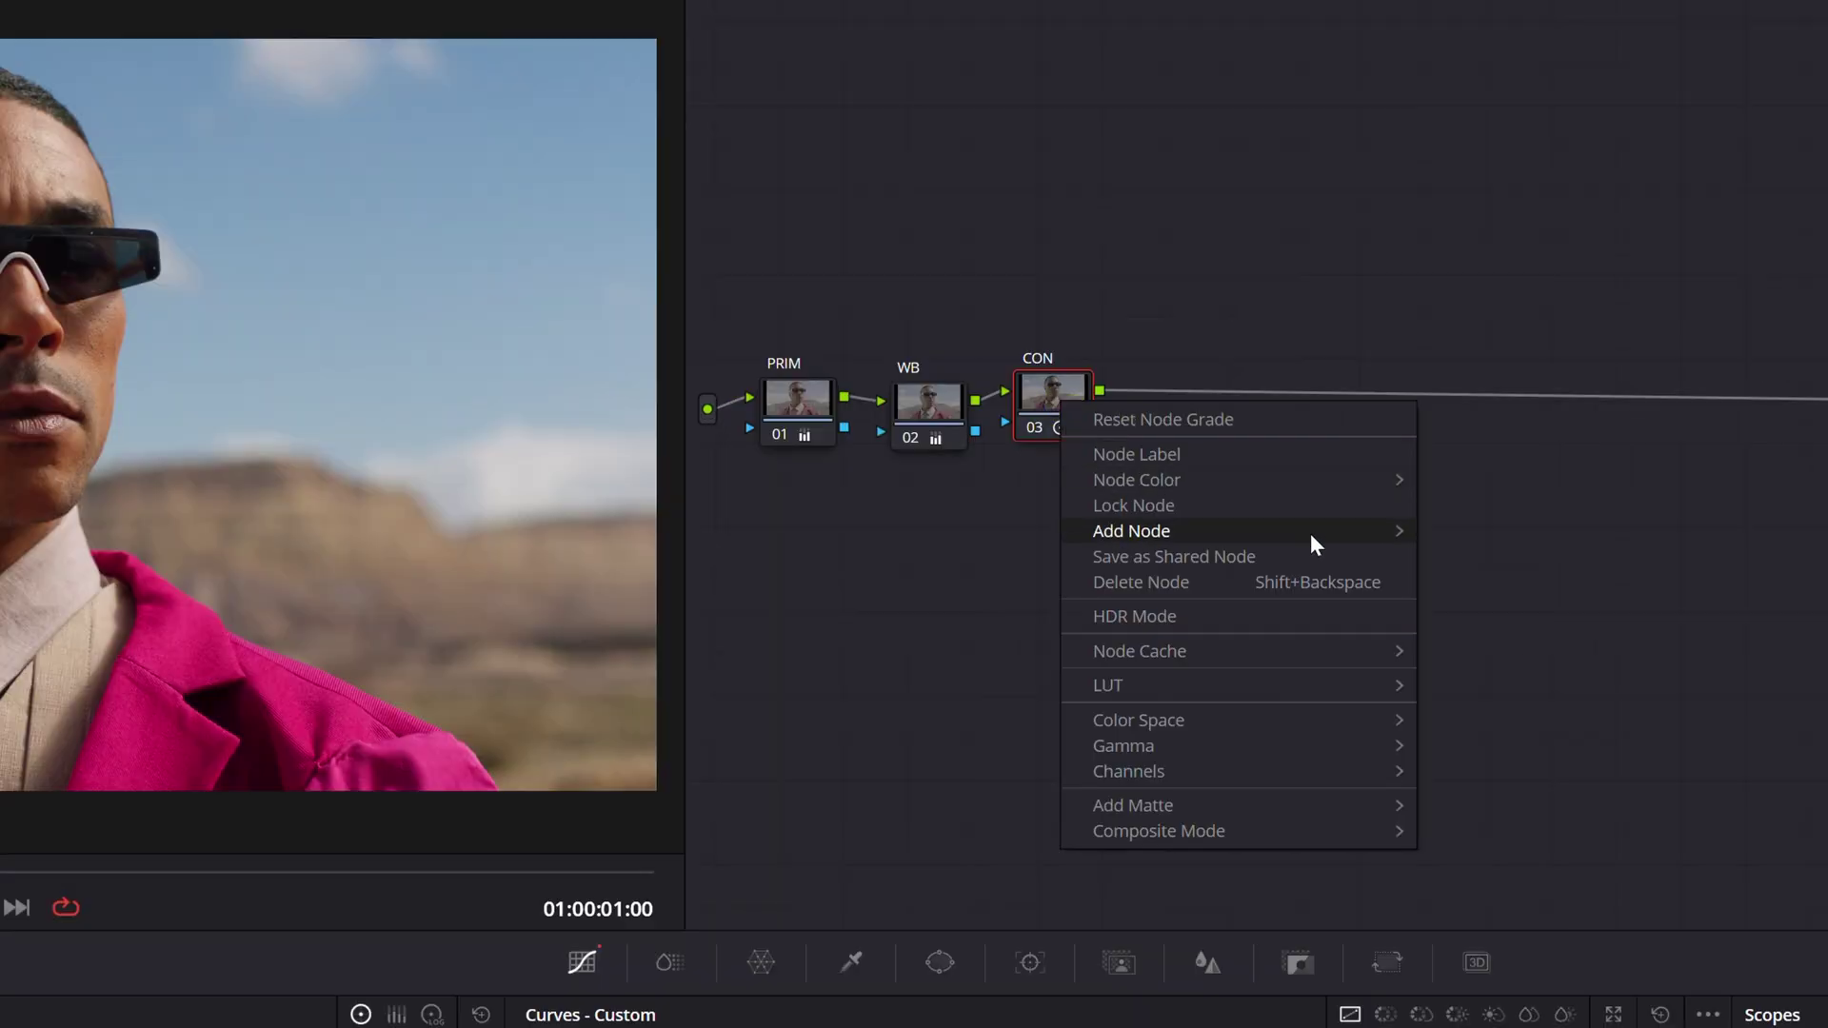
click(1493, 519)
right_click(1071, 394)
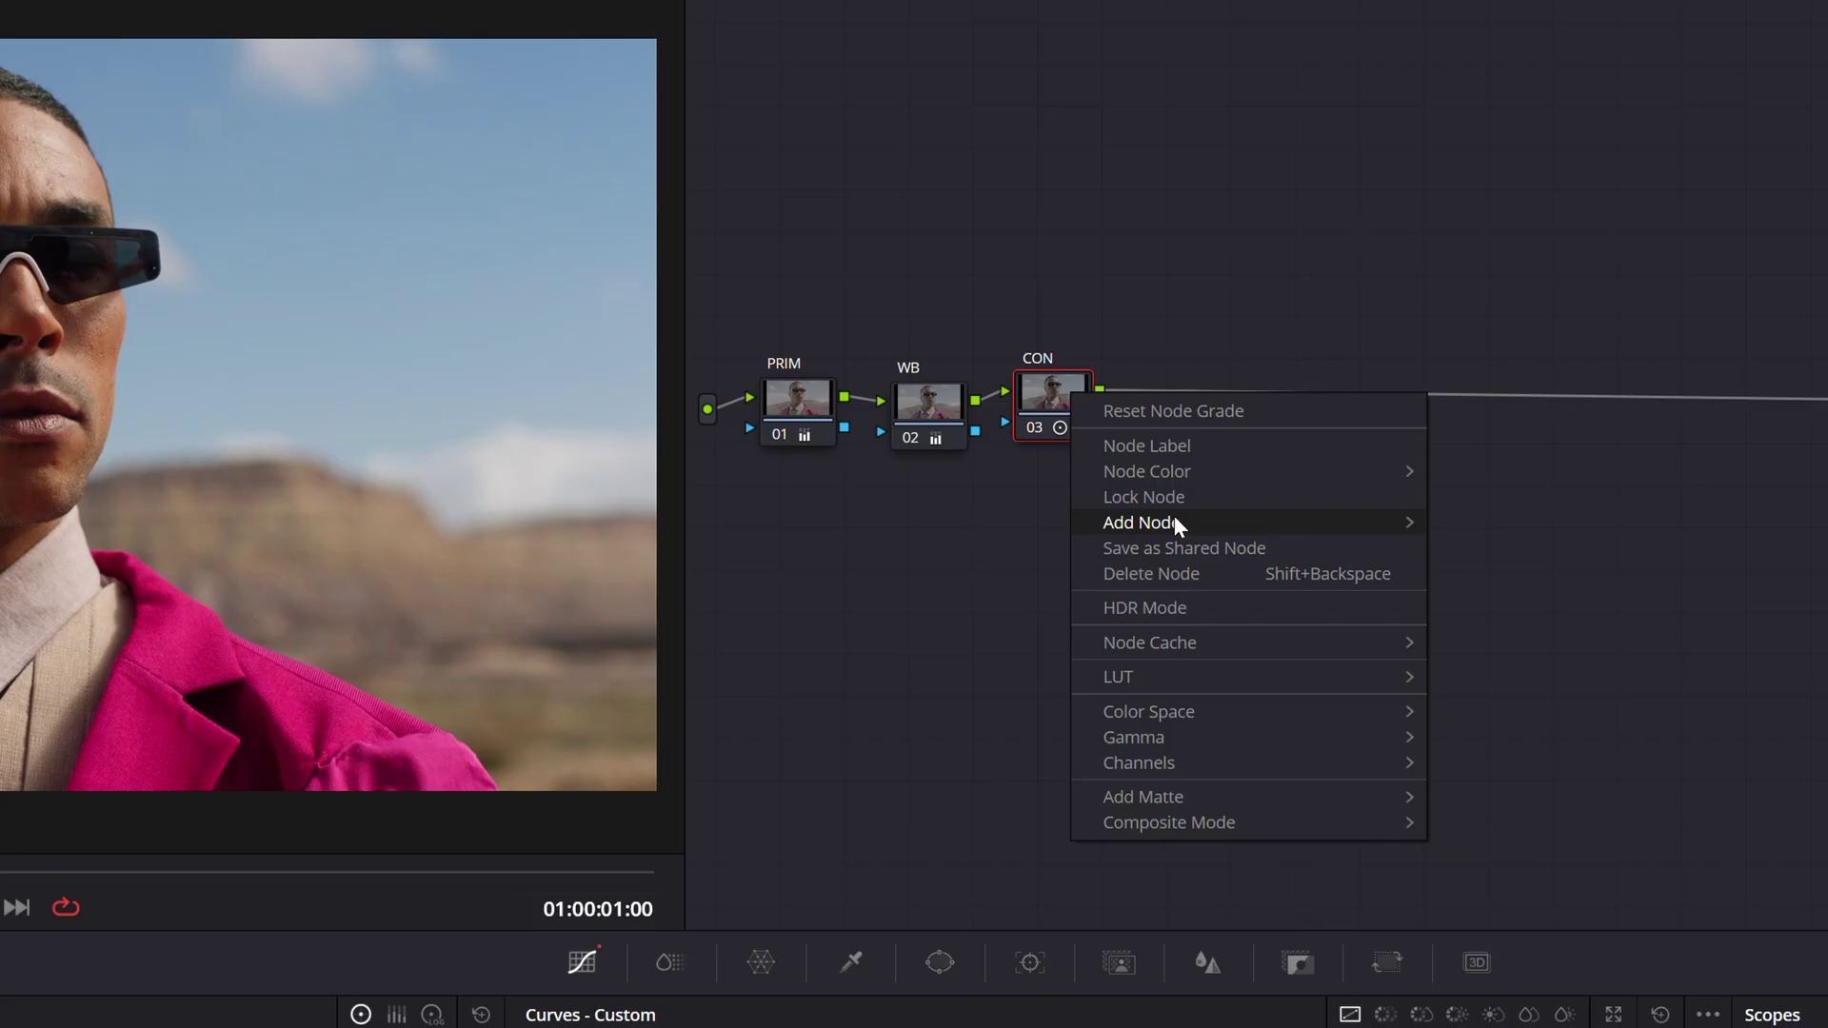
click(1493, 521)
right_click(1080, 372)
click(1127, 409)
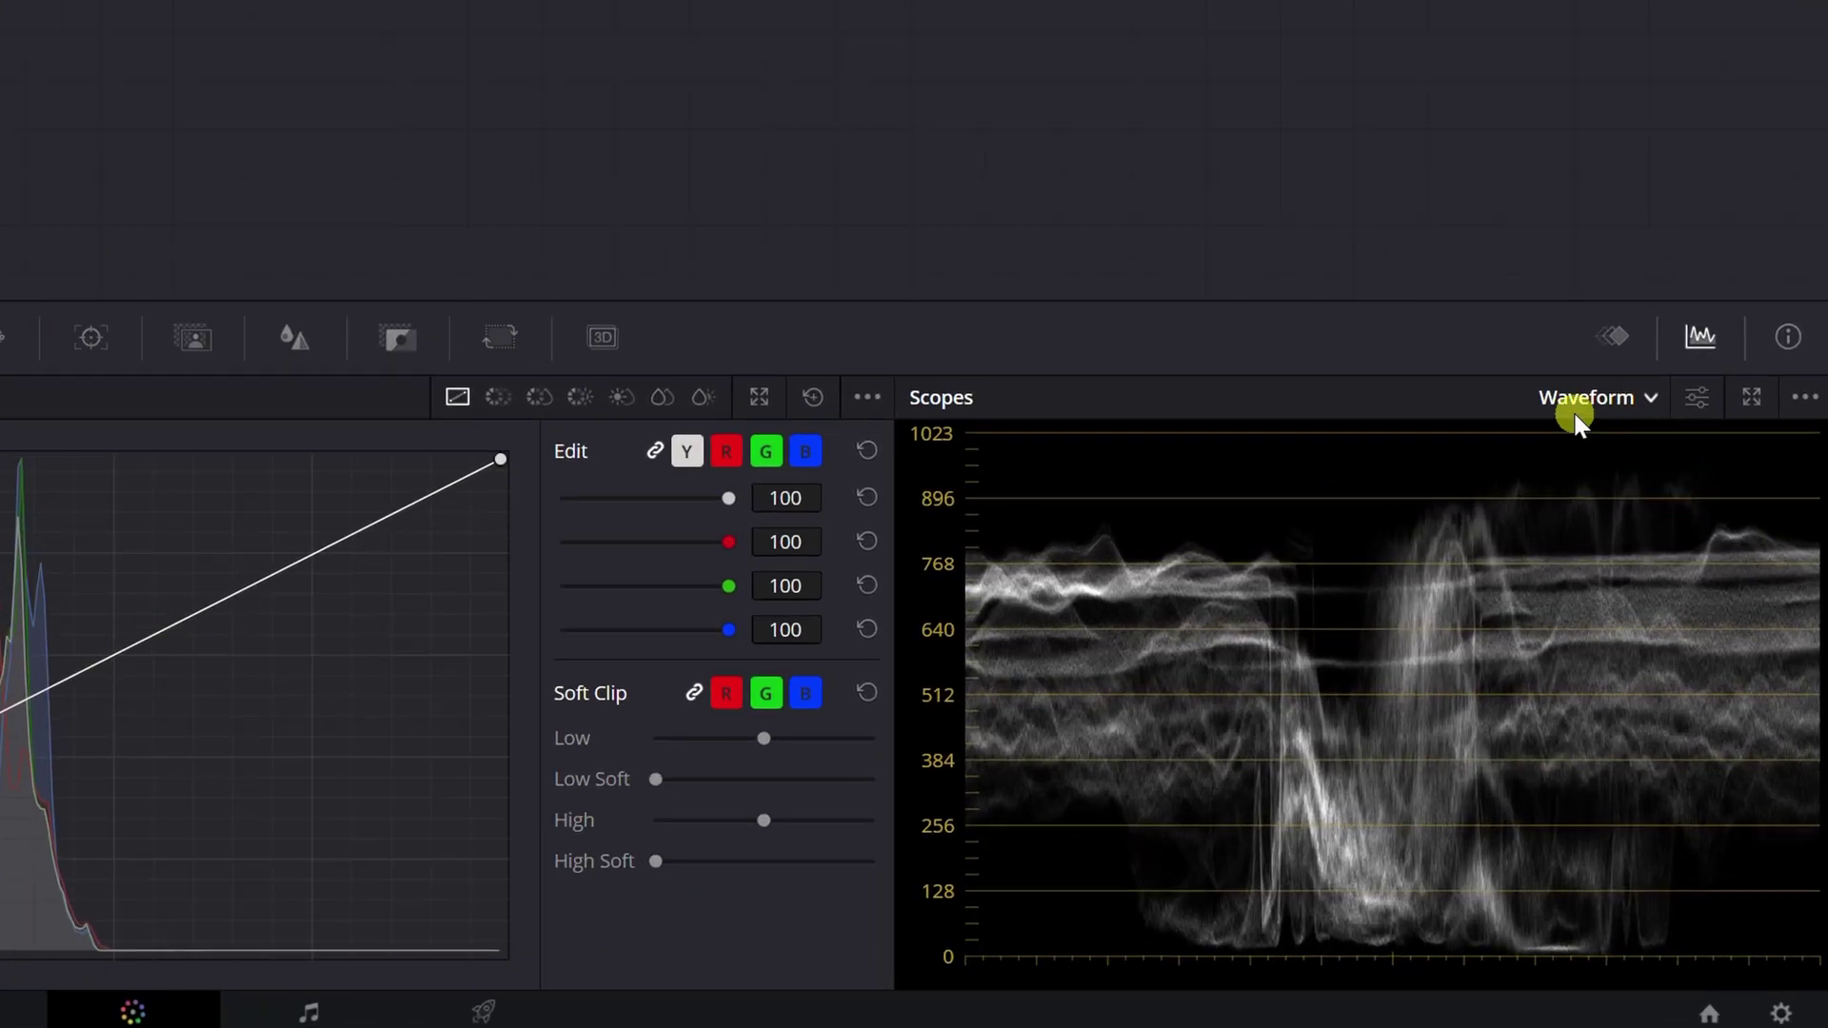
Show the vectorscope with Show 2x Zoom turned off
click(1715, 716)
click(1665, 504)
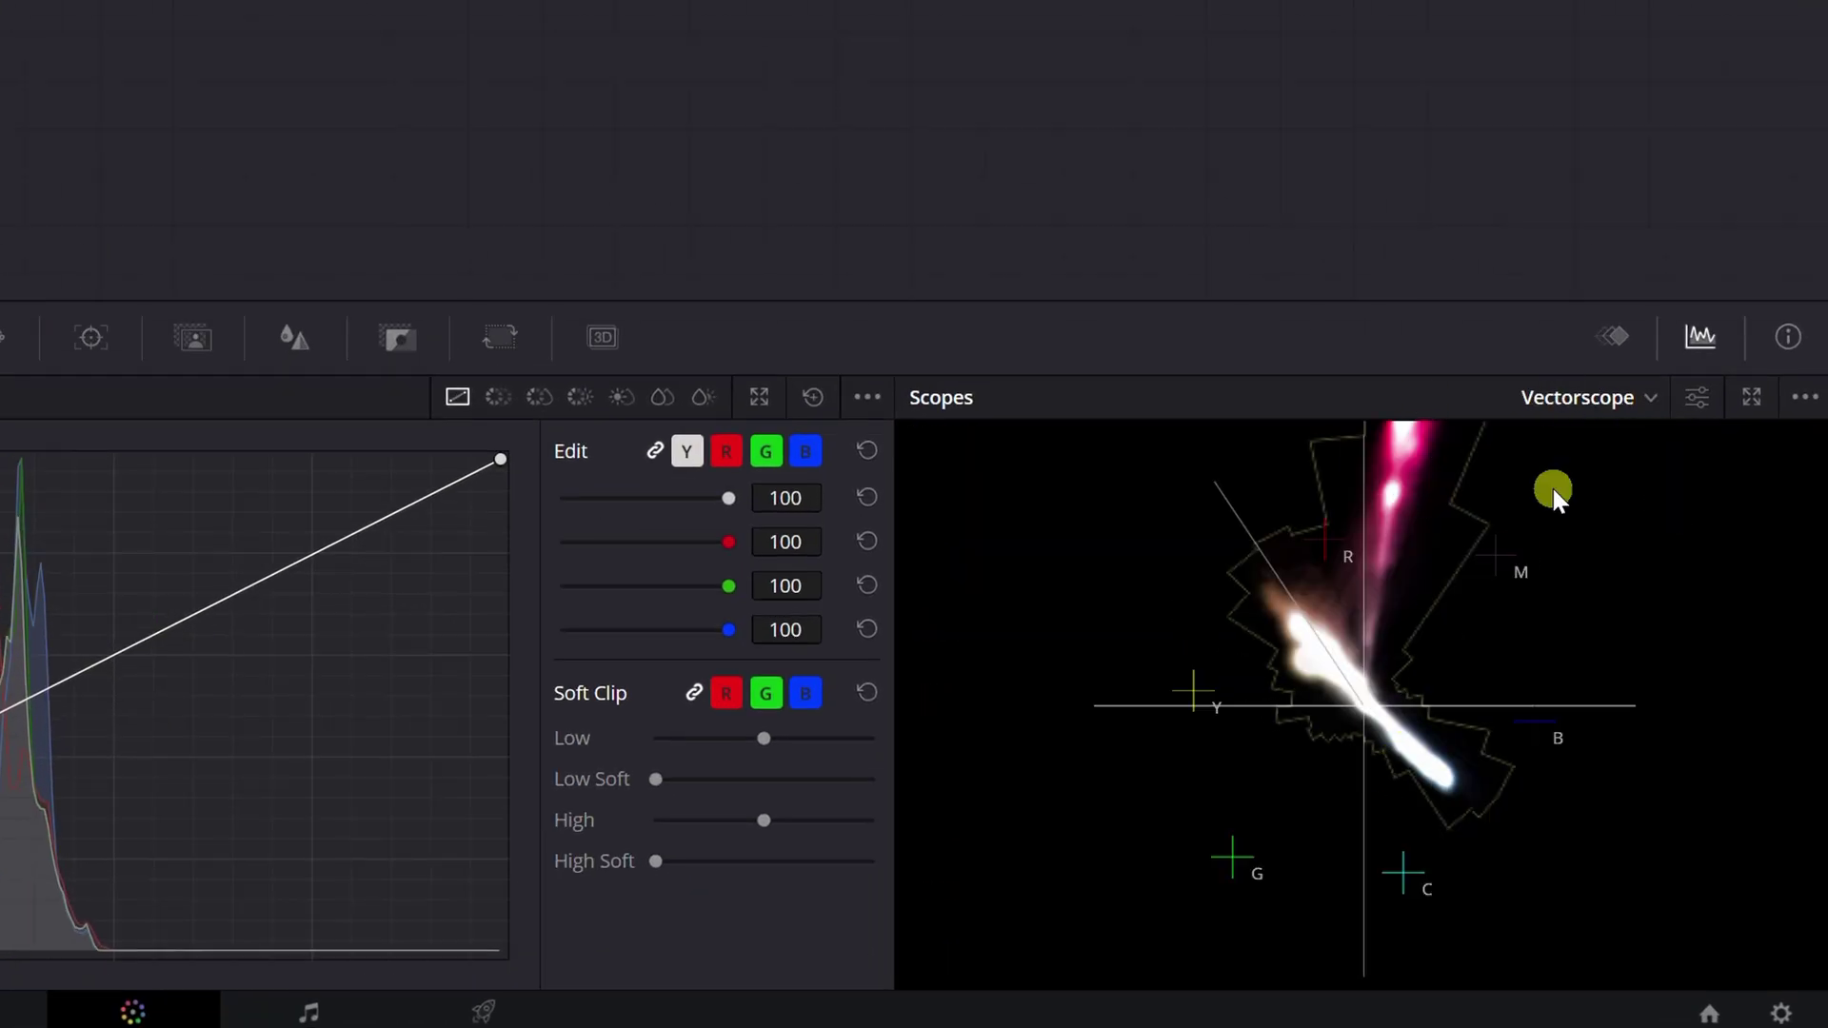
click(1696, 397)
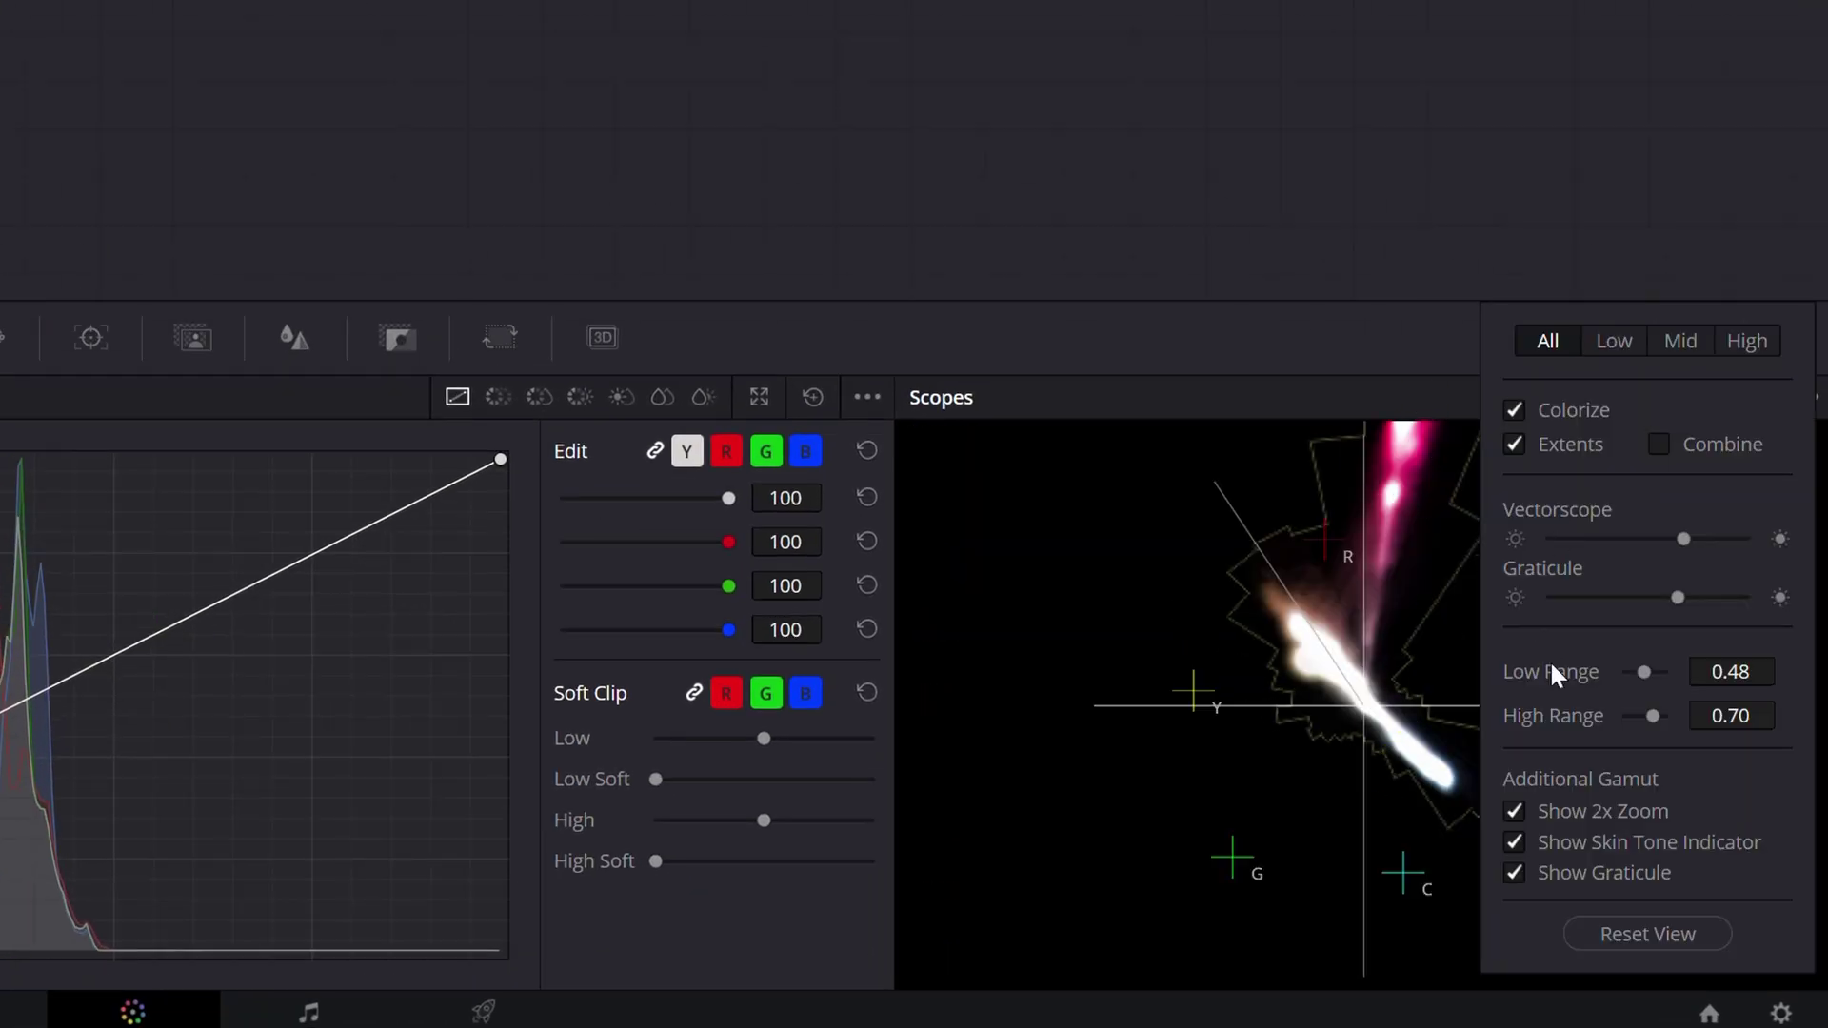
click(1516, 811)
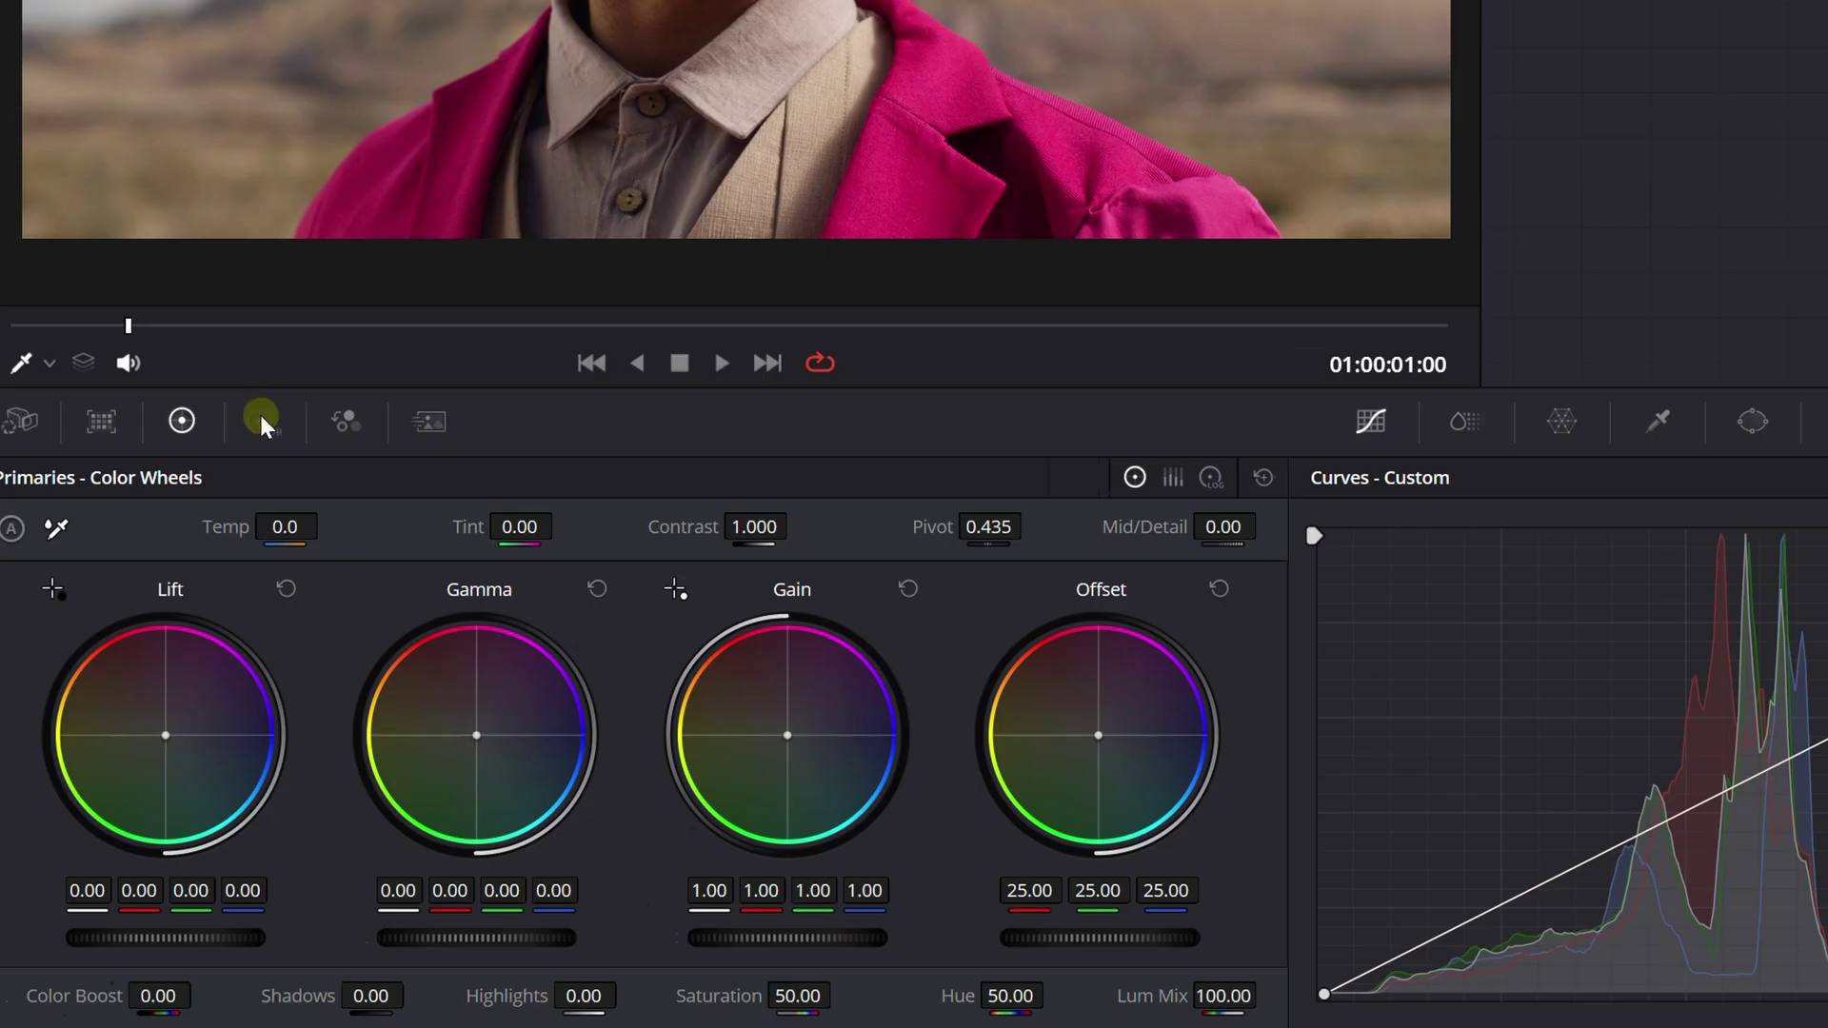
Lower Global Sat to 0.91 in HDR wheels, comparing with SAT bypassed
click(148, 686)
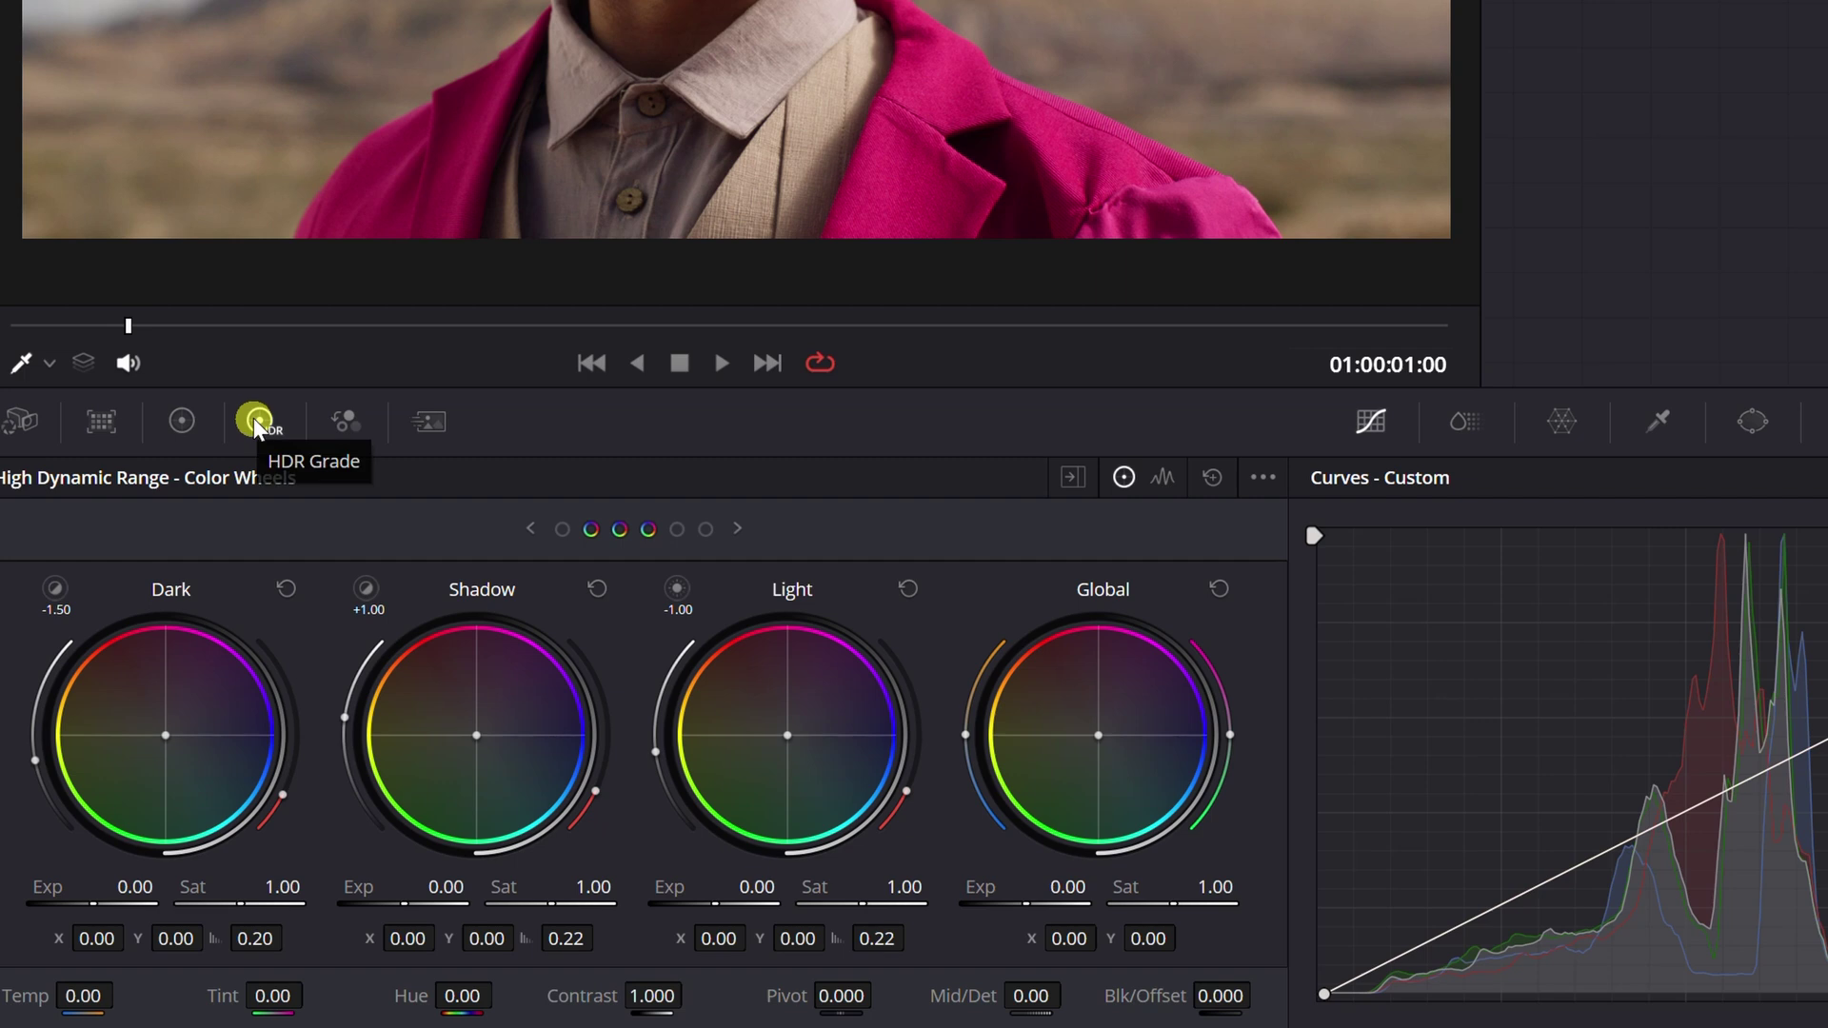
drag(1163, 881, 1143, 842)
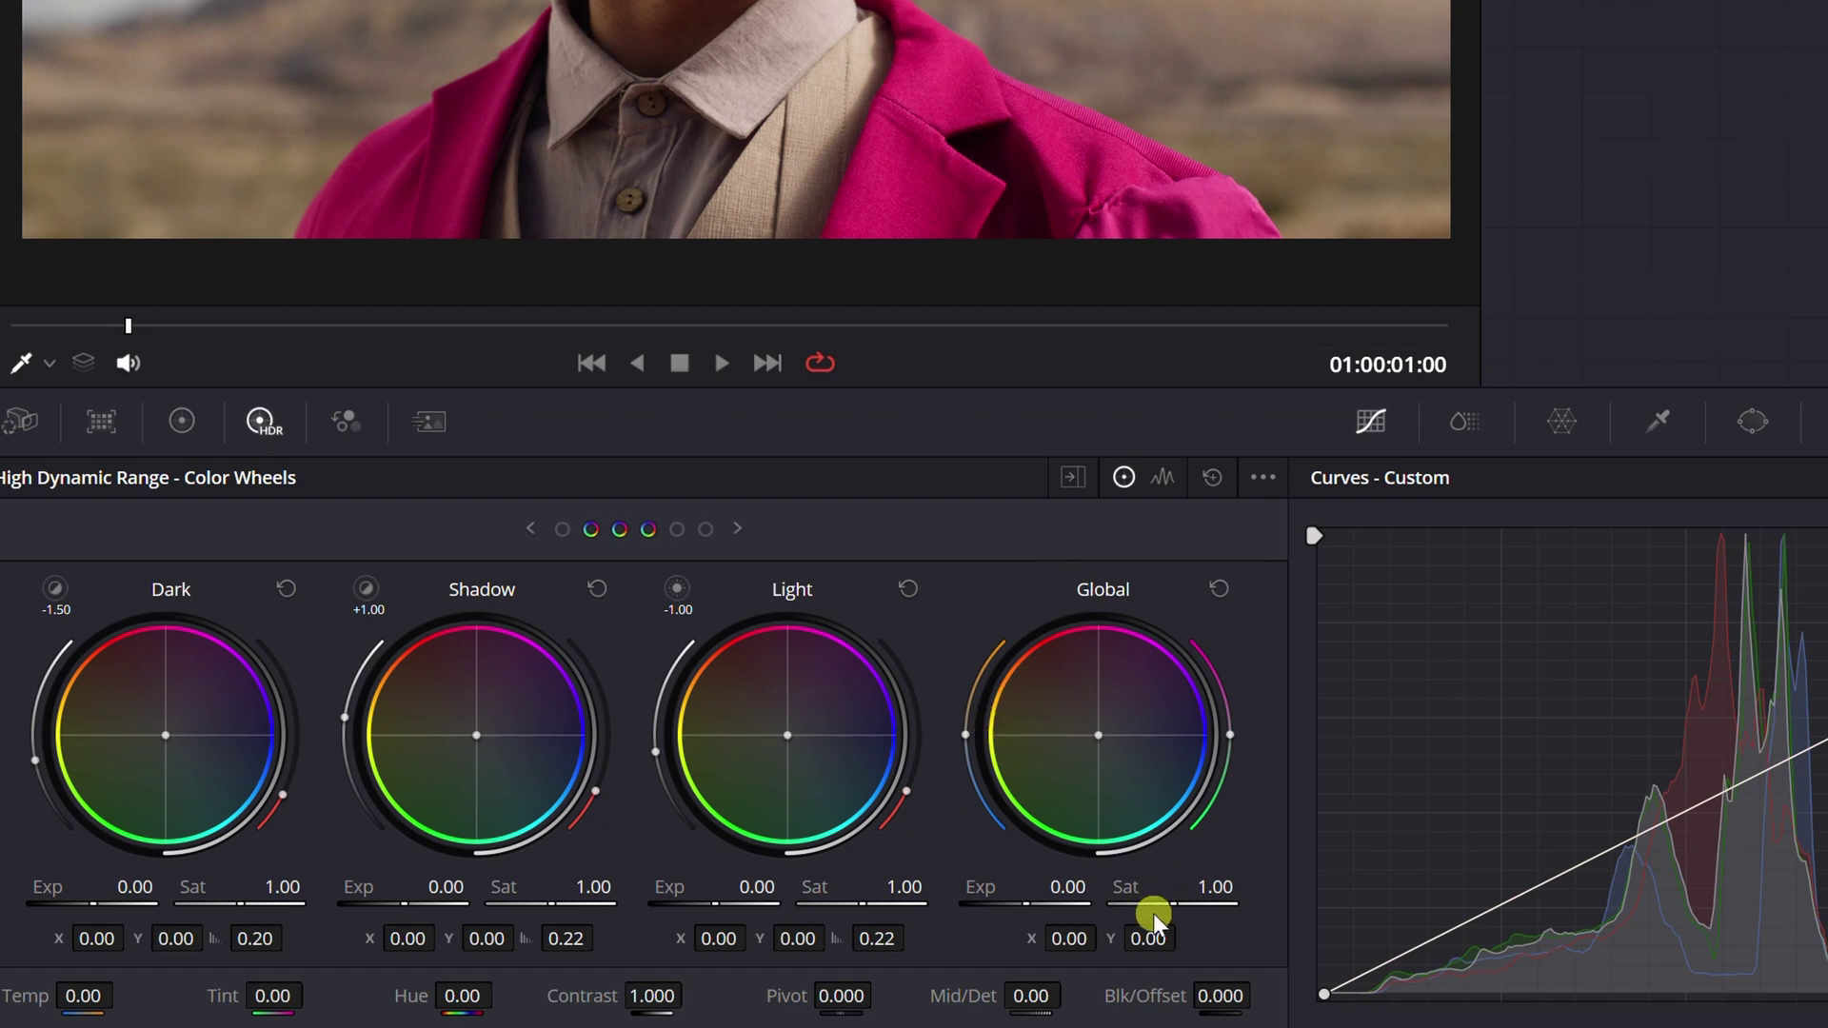
drag(1159, 906, 1123, 905)
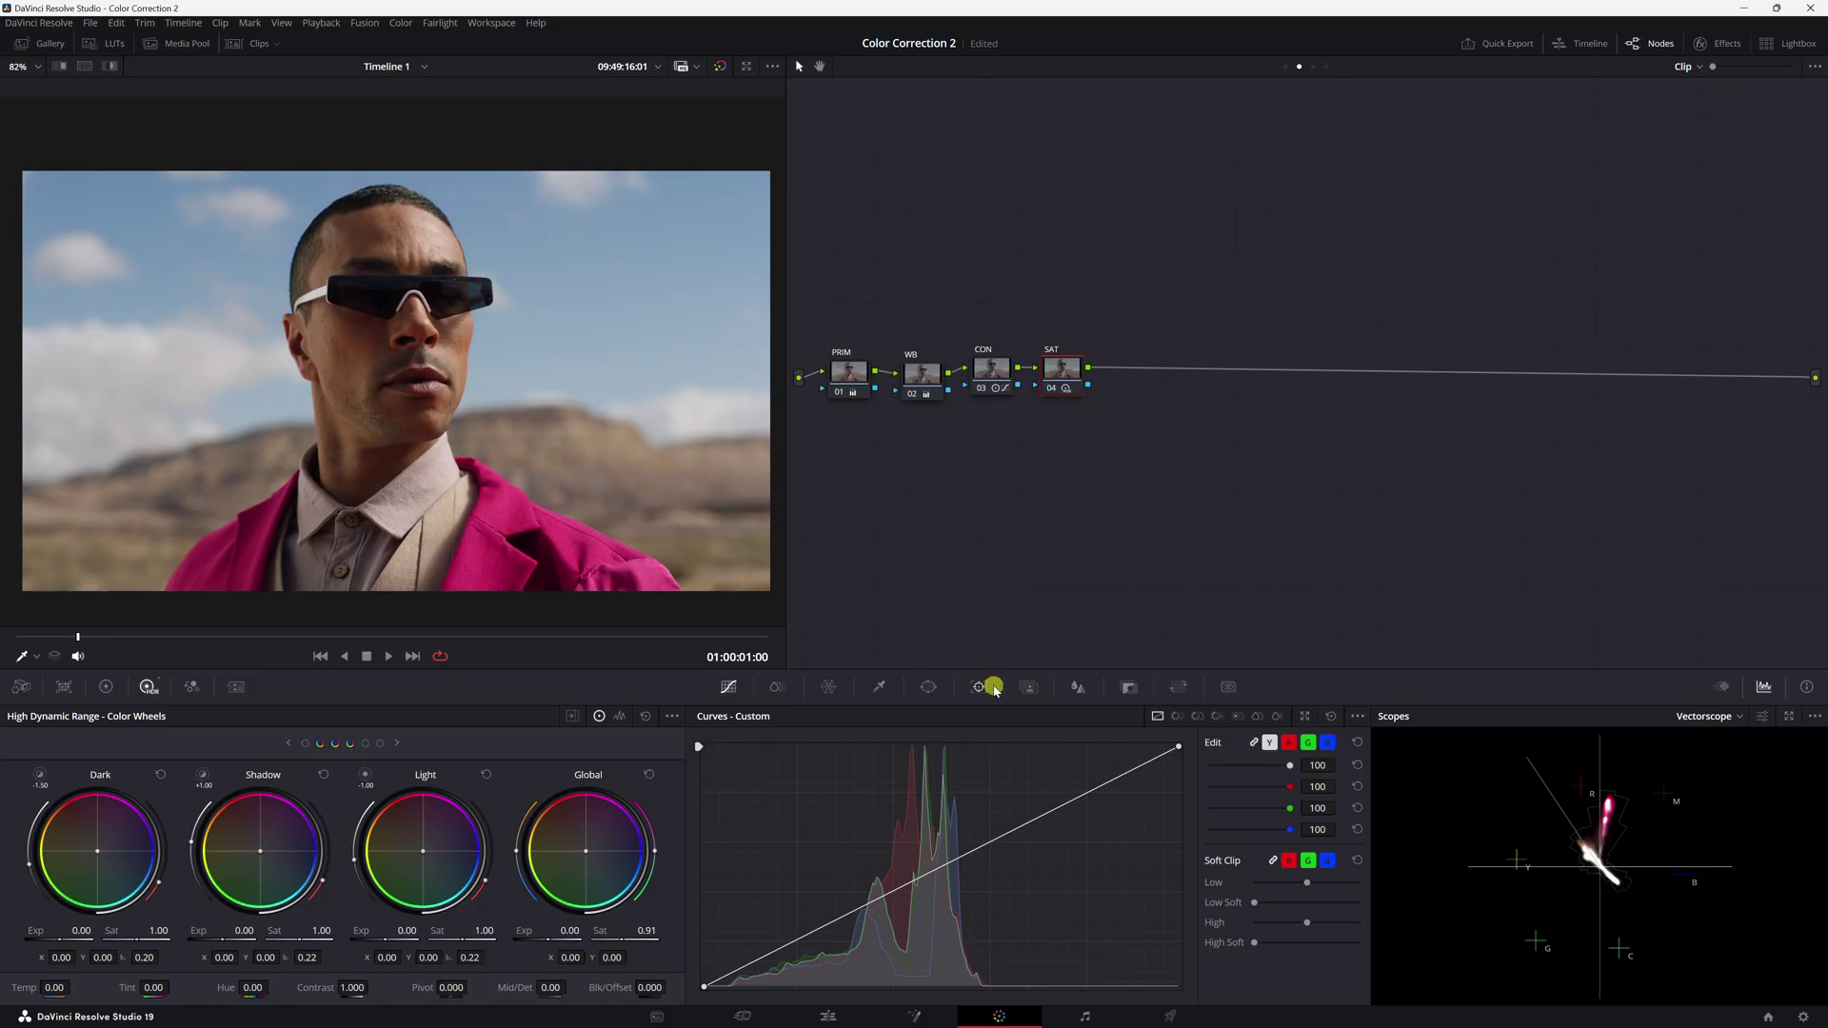
key(ctrl+d)
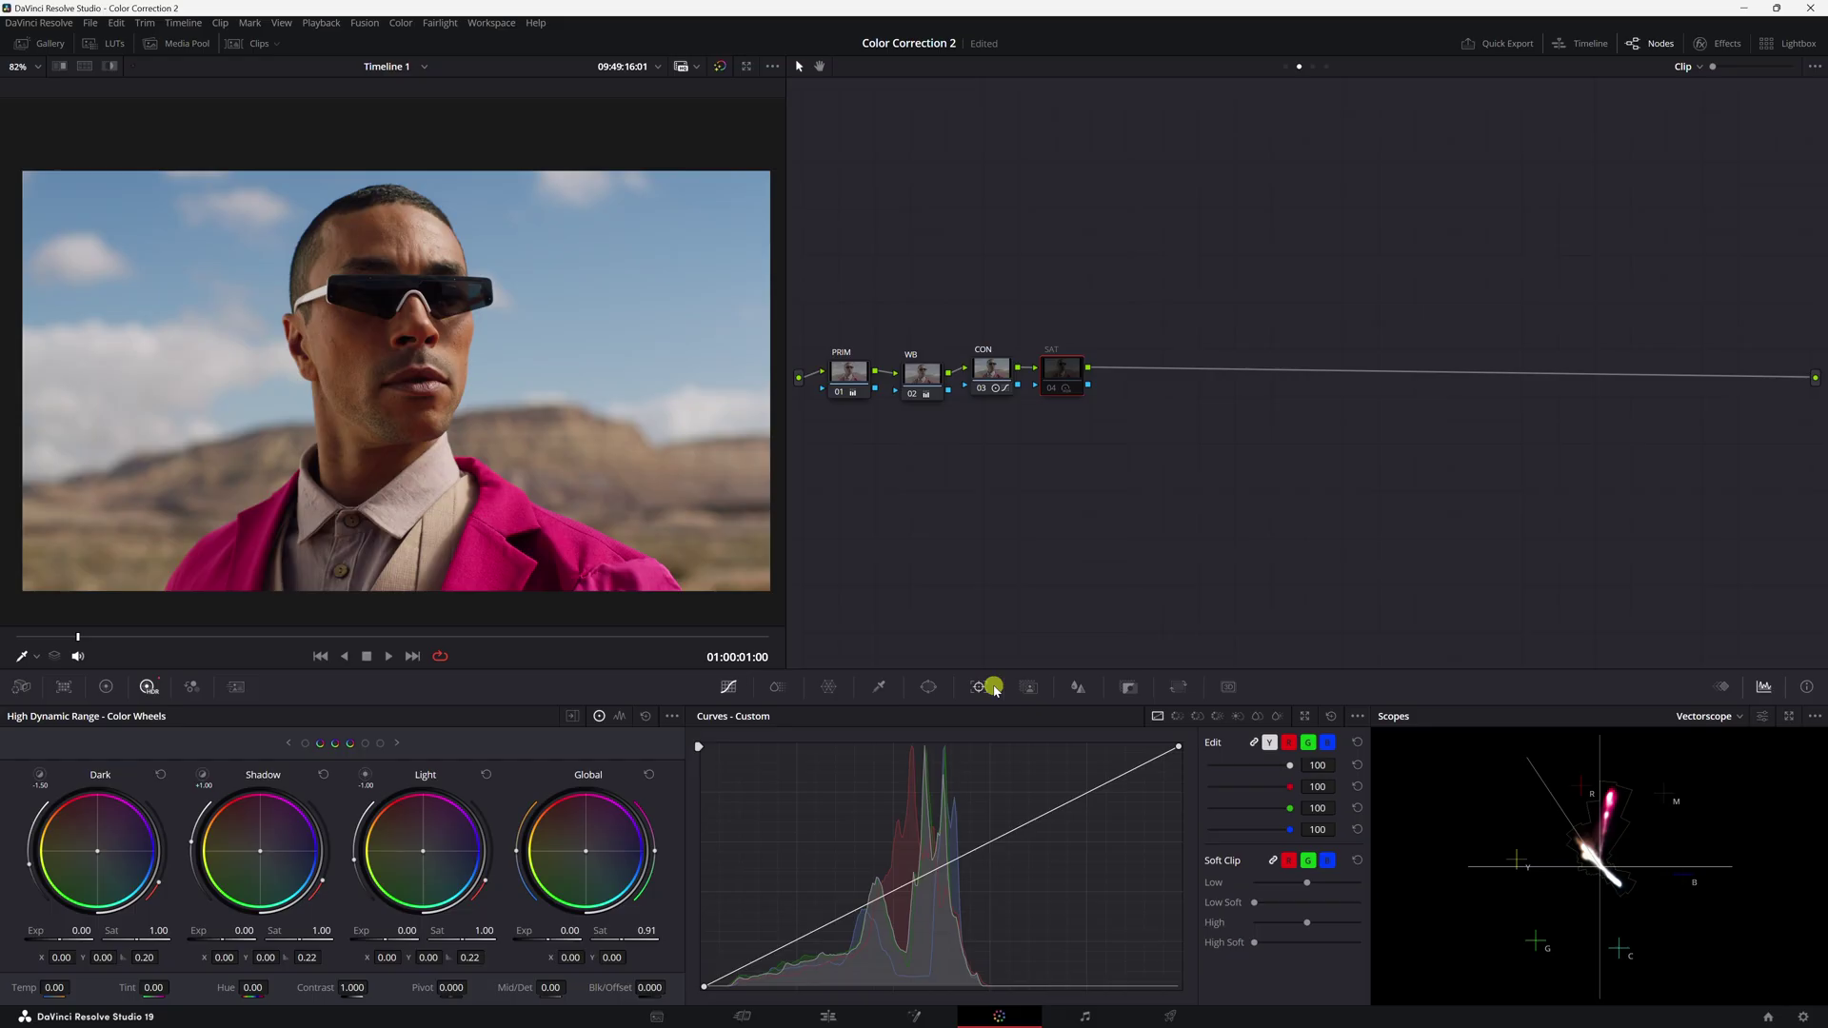
key(ctrl+d)
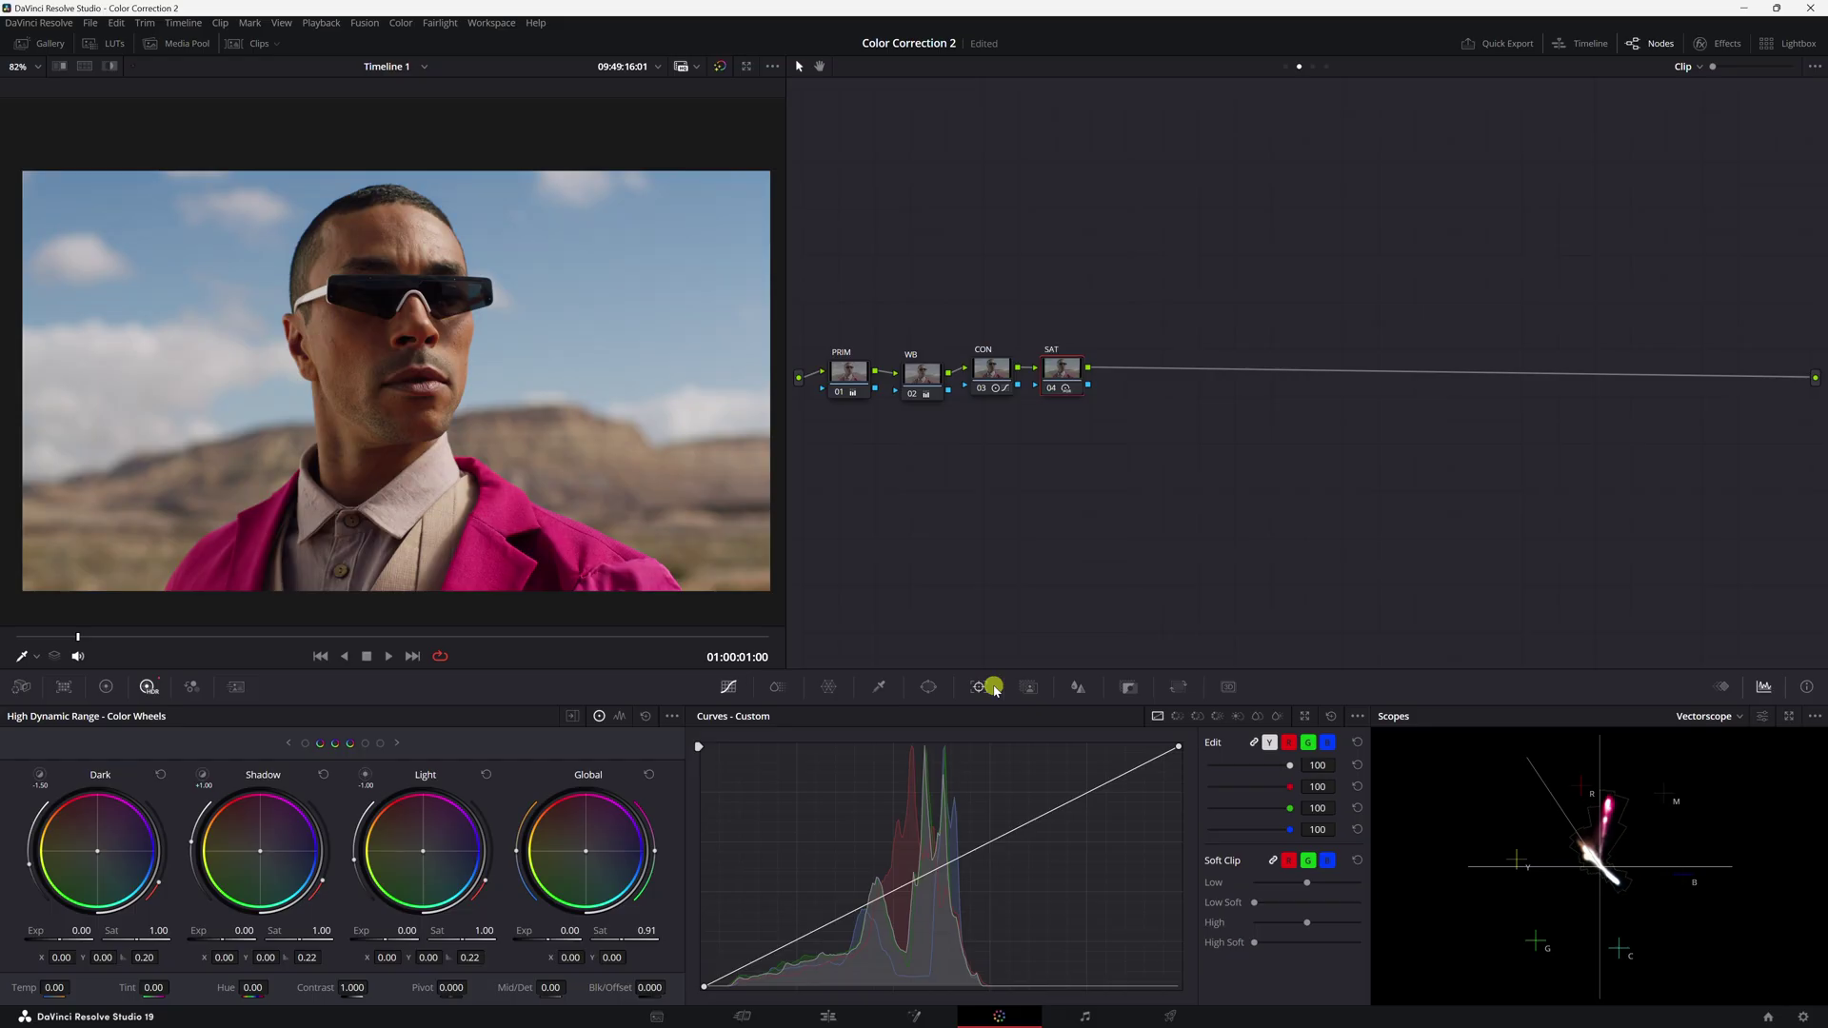
drag(927, 375, 1037, 374)
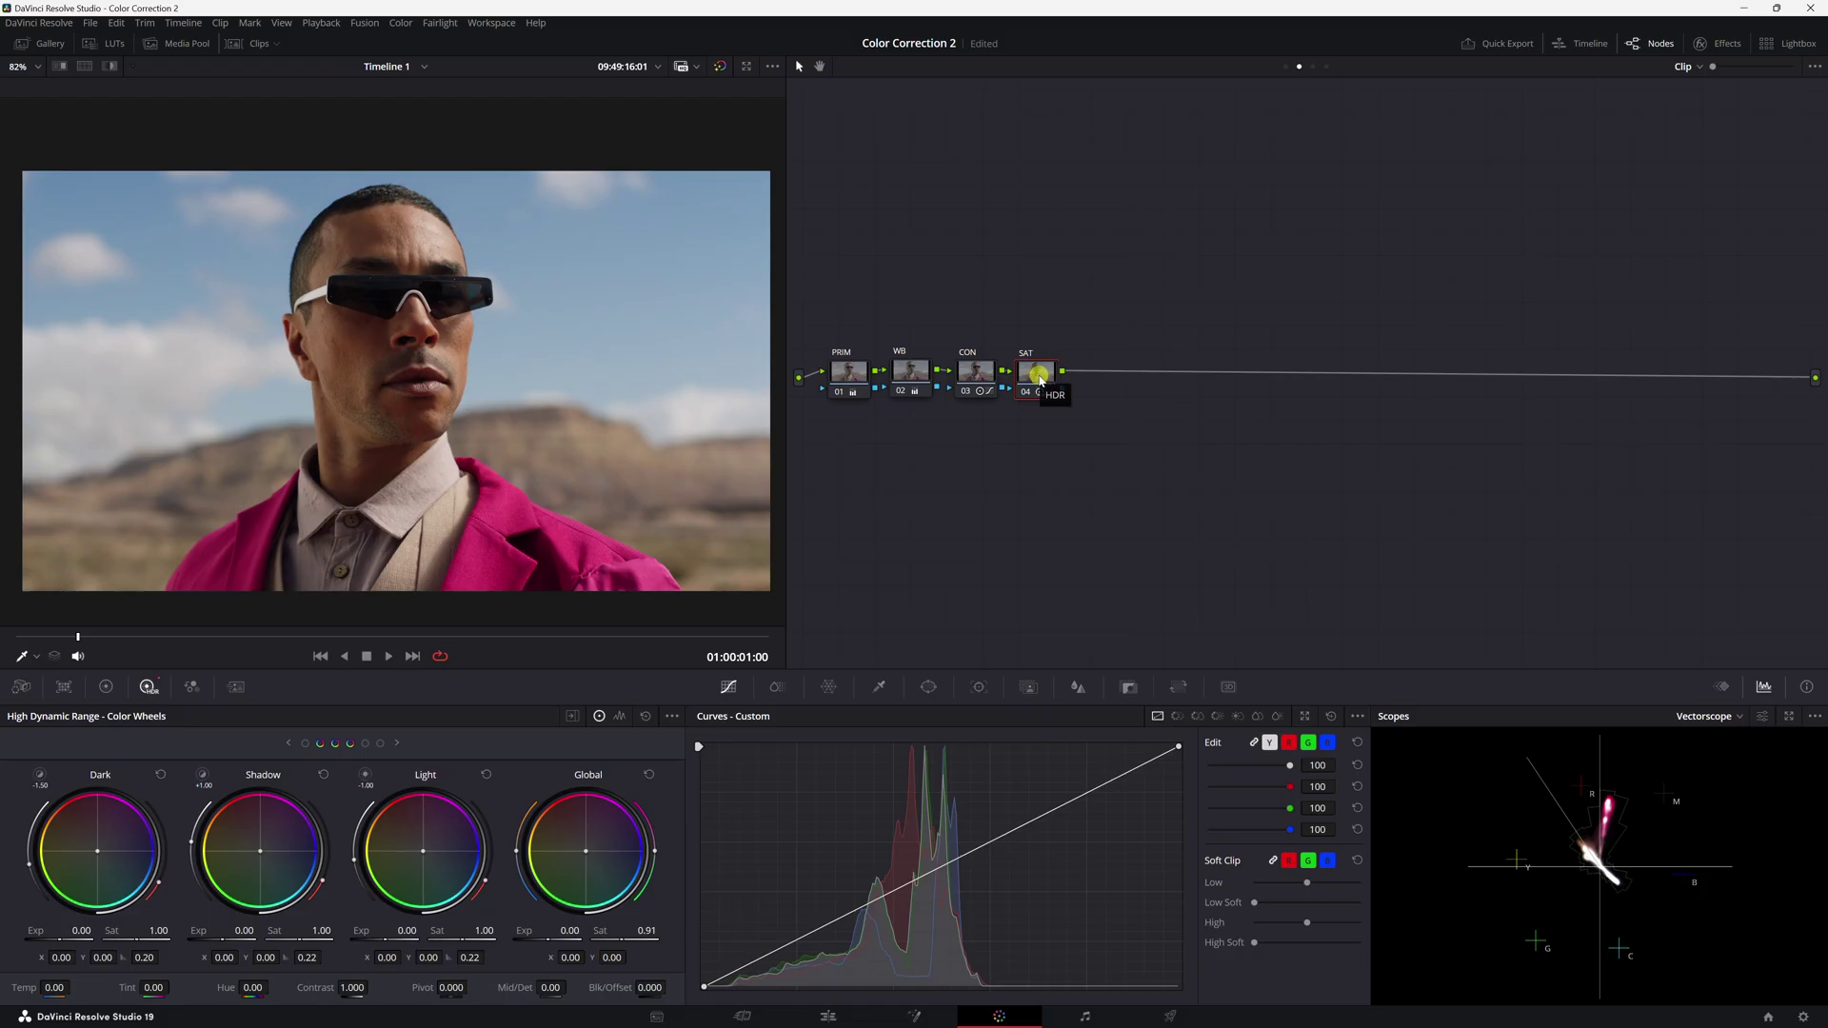
Add node 05 after SAT and a parallel node 06 beside it
key(alt+s)
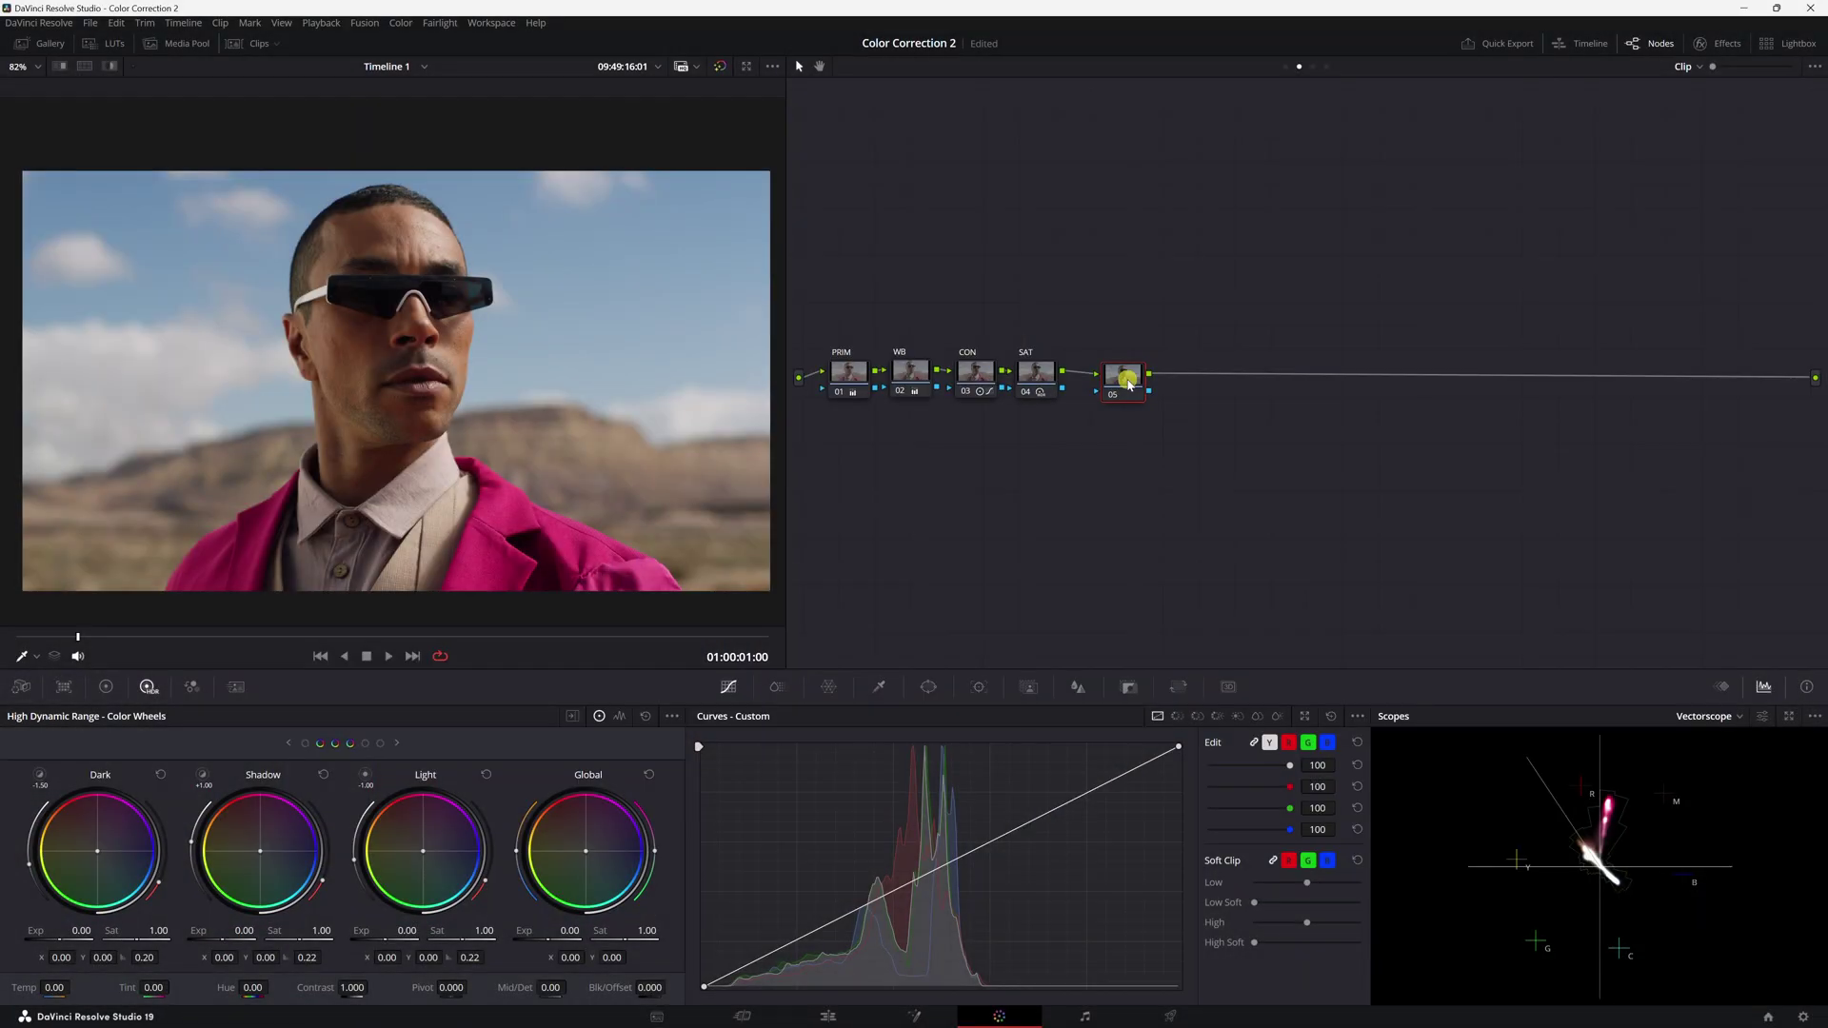
drag(1128, 381, 1131, 371)
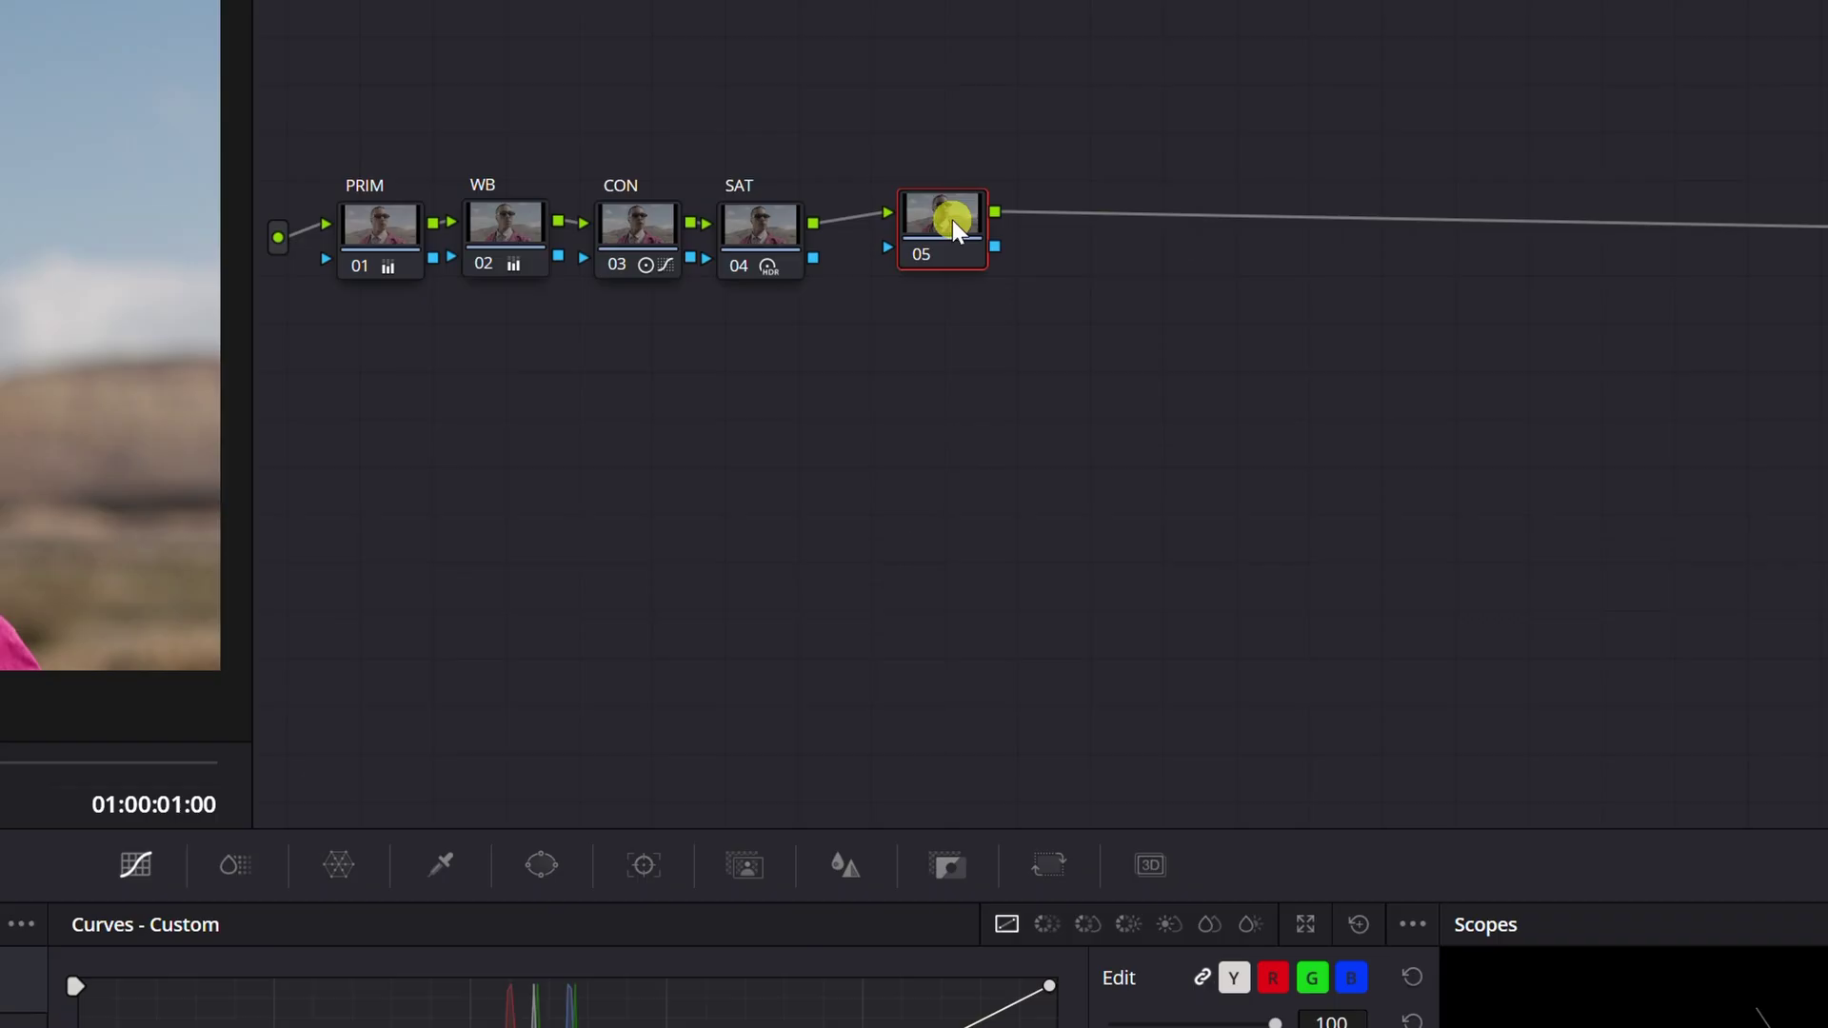
right_click(1130, 369)
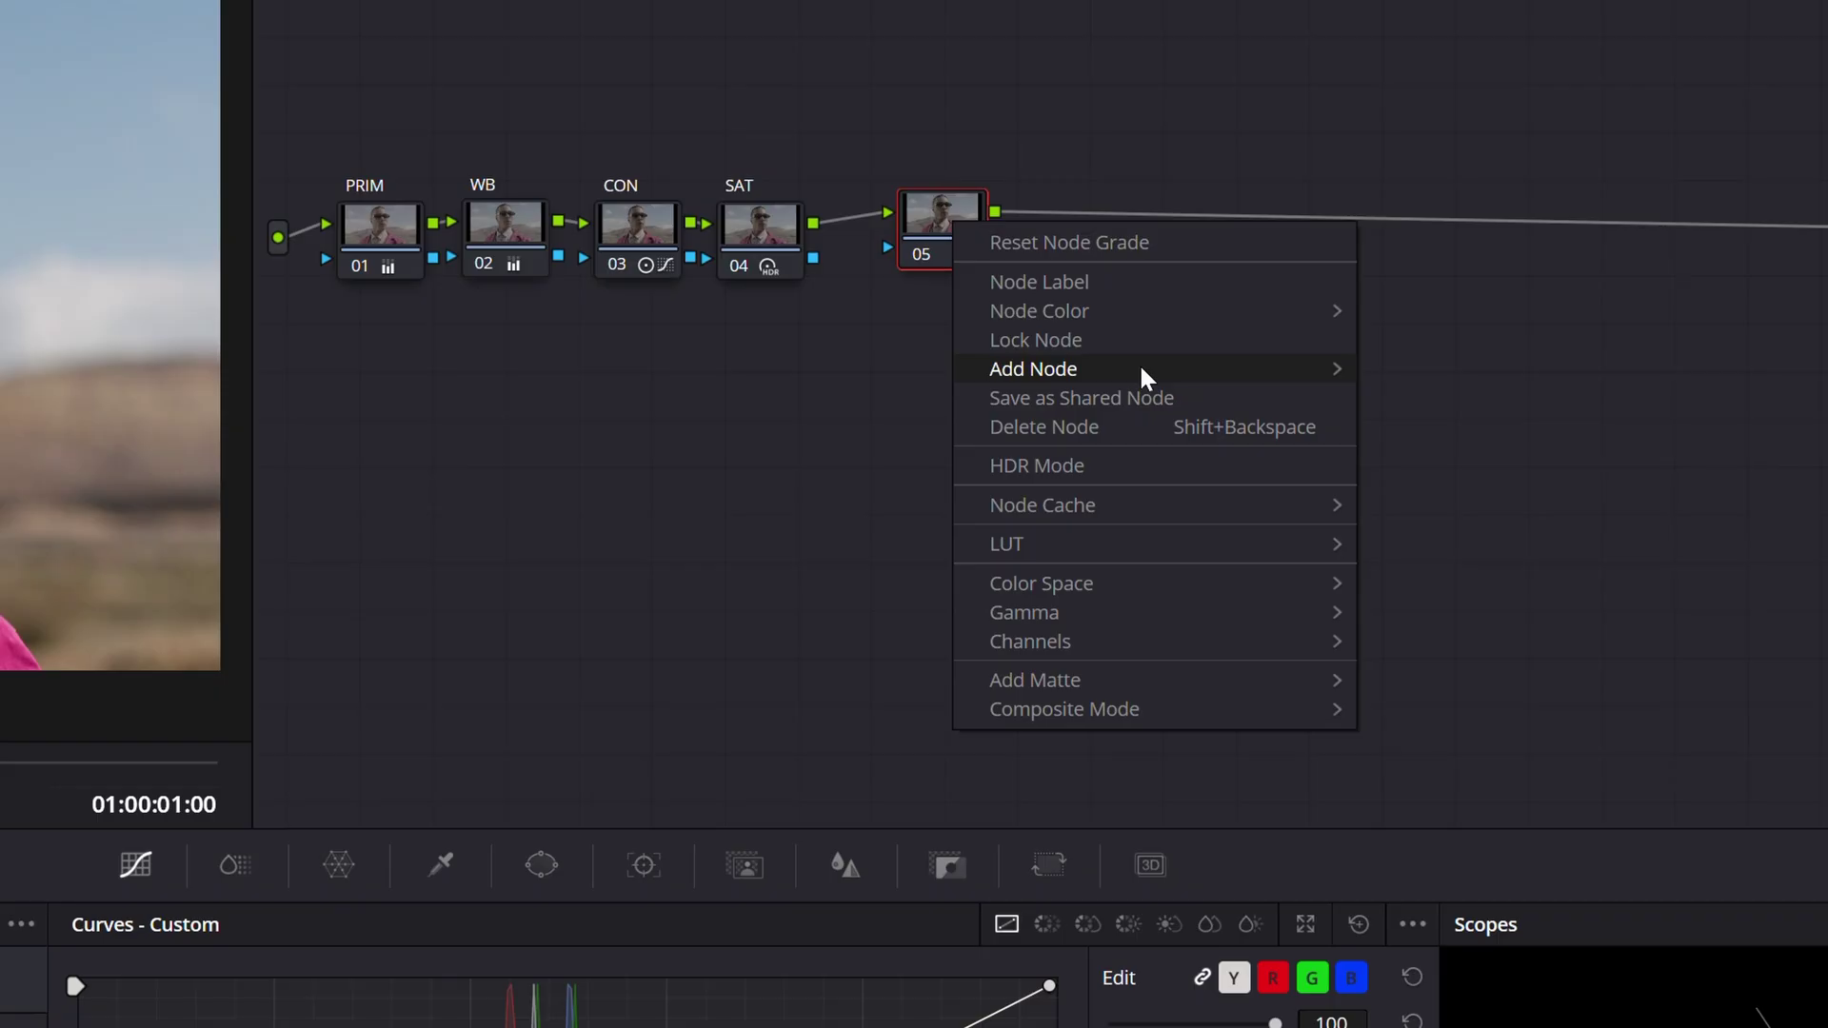
click(1490, 422)
click(954, 189)
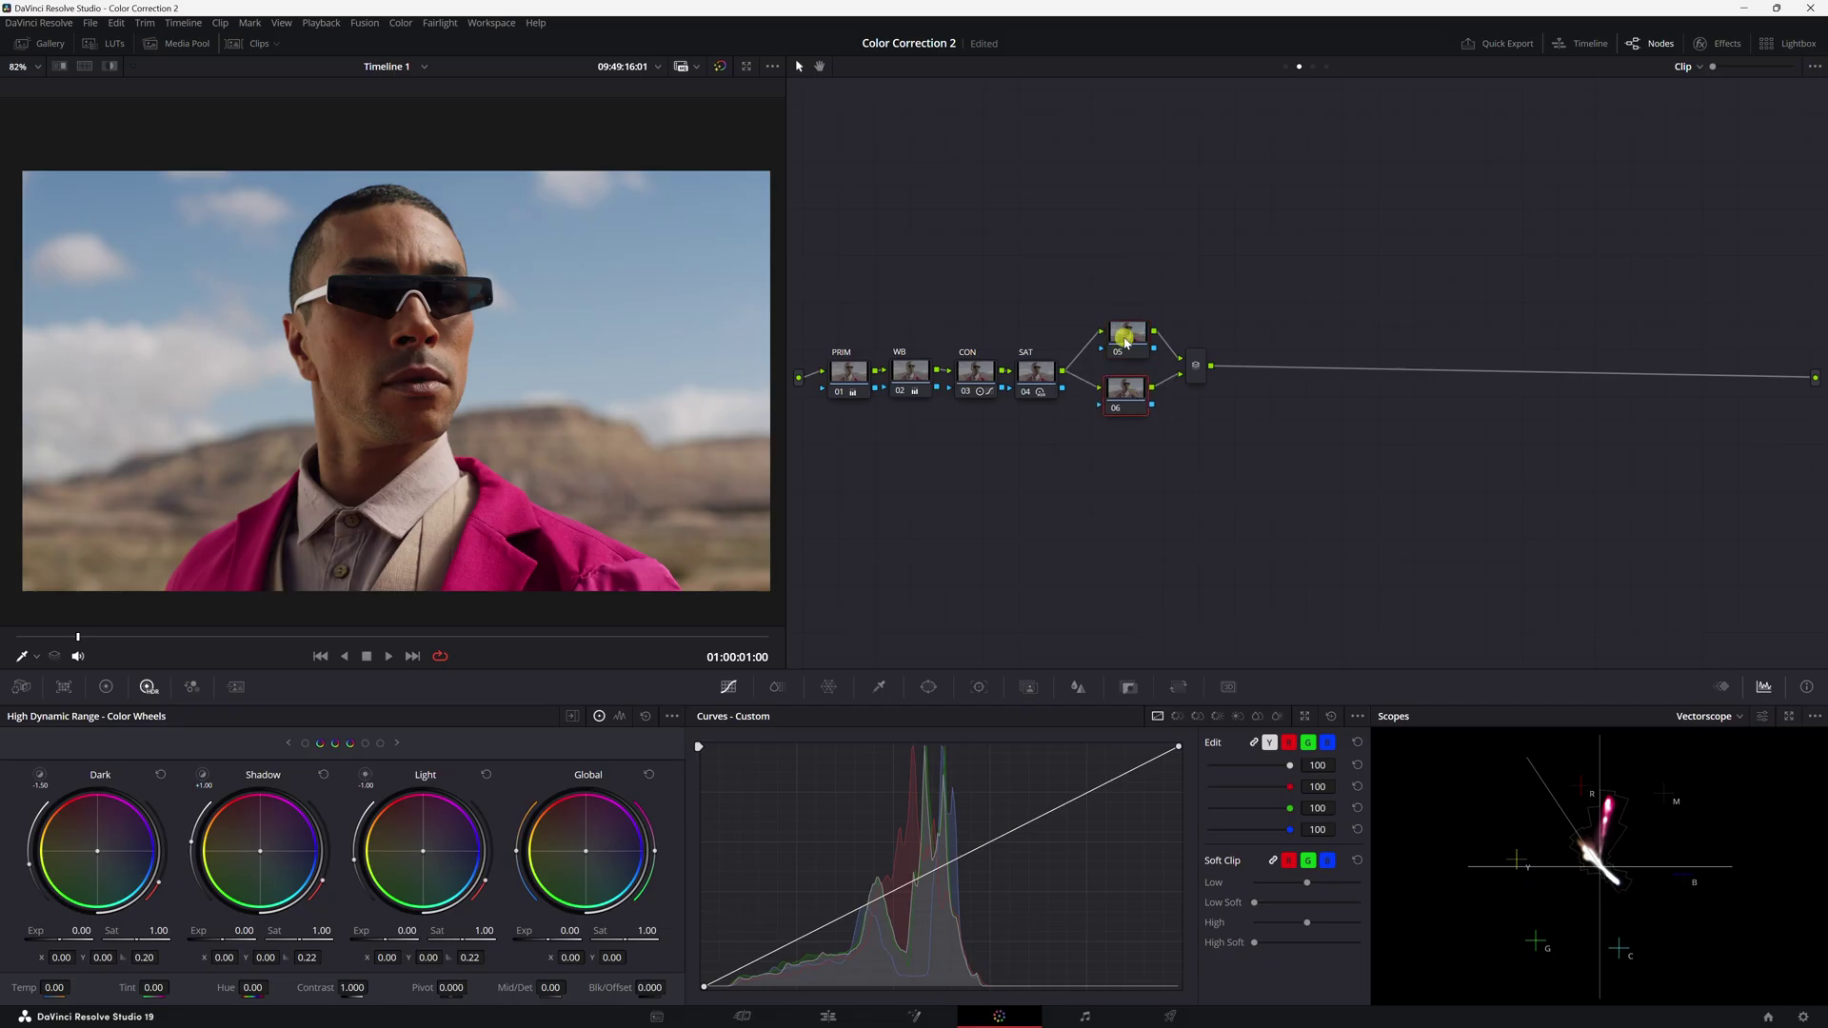
mouse_move(1125, 339)
mouse_down()
mouse_move(1124, 365)
mouse_move(1124, 318)
mouse_move(1125, 388)
mouse_up()
Label node 05 PINK and node 06 SKY, with SKY below PINK
click(1123, 323)
click(1120, 328)
right_click(1121, 327)
click(1164, 354)
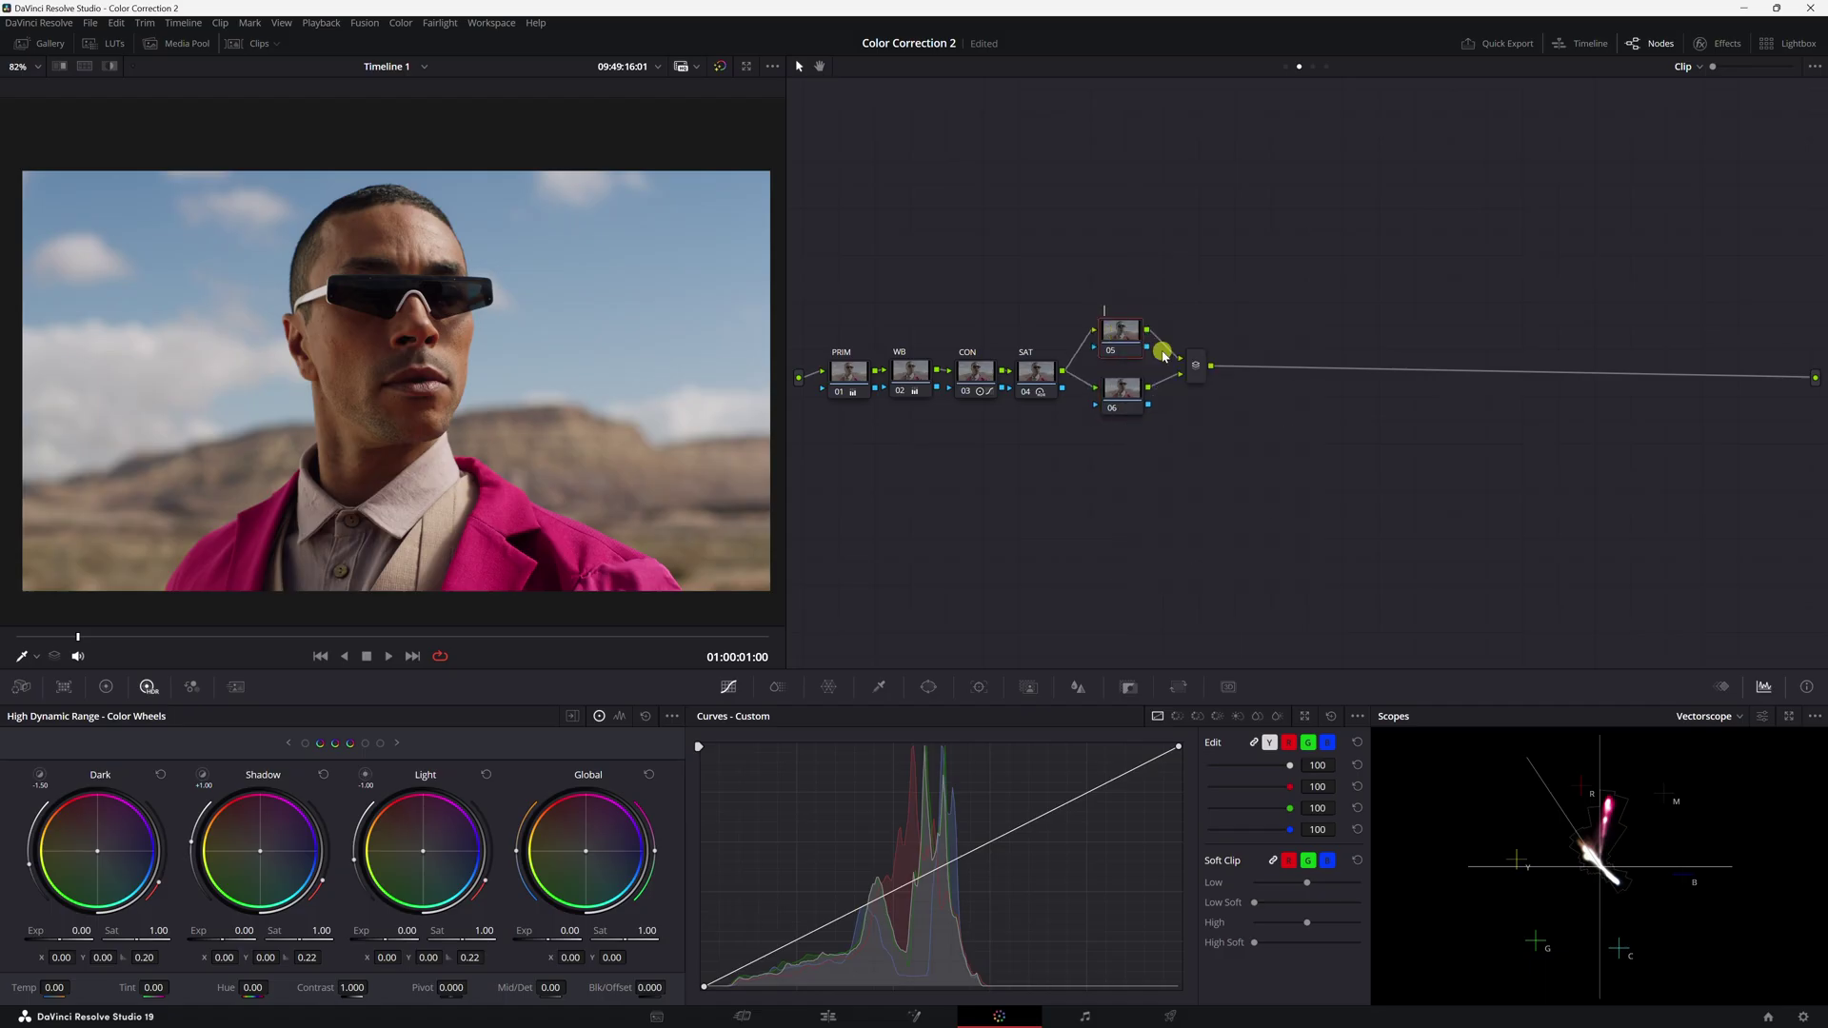
text(PINK)
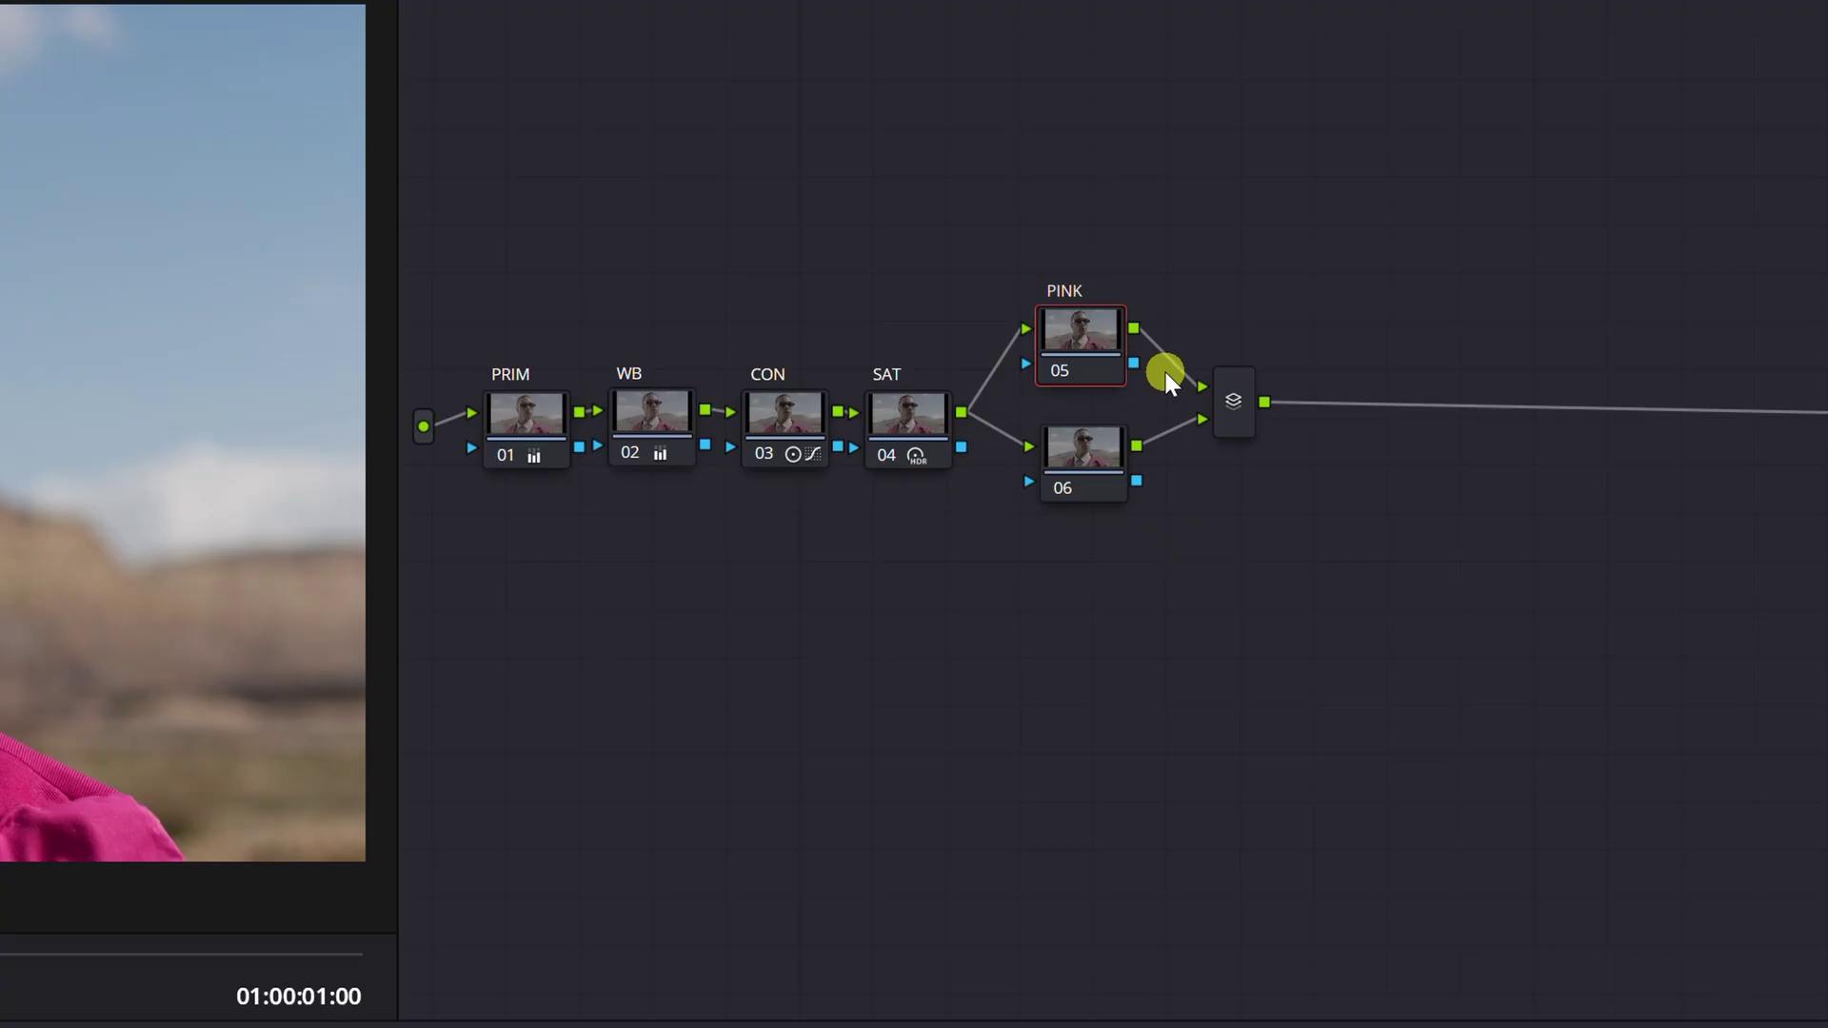
drag(1086, 458, 1081, 487)
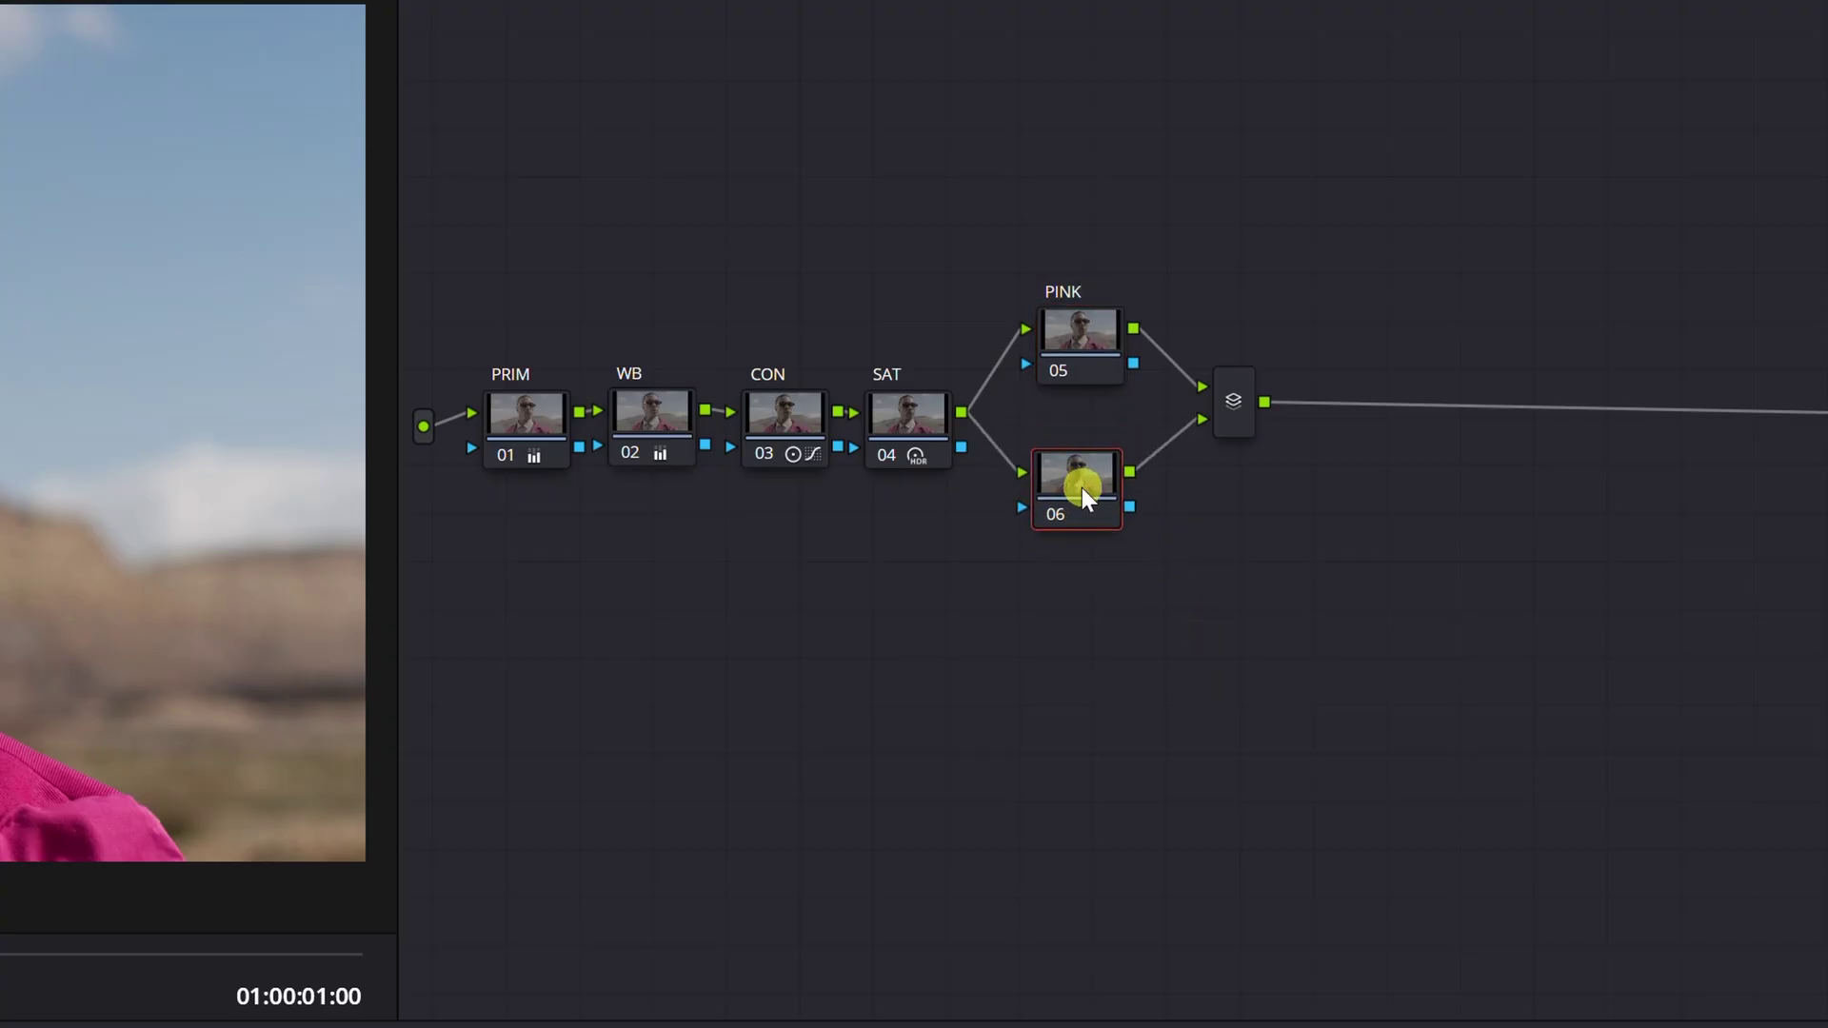
right_click(1081, 488)
click(1193, 532)
text(SKY)
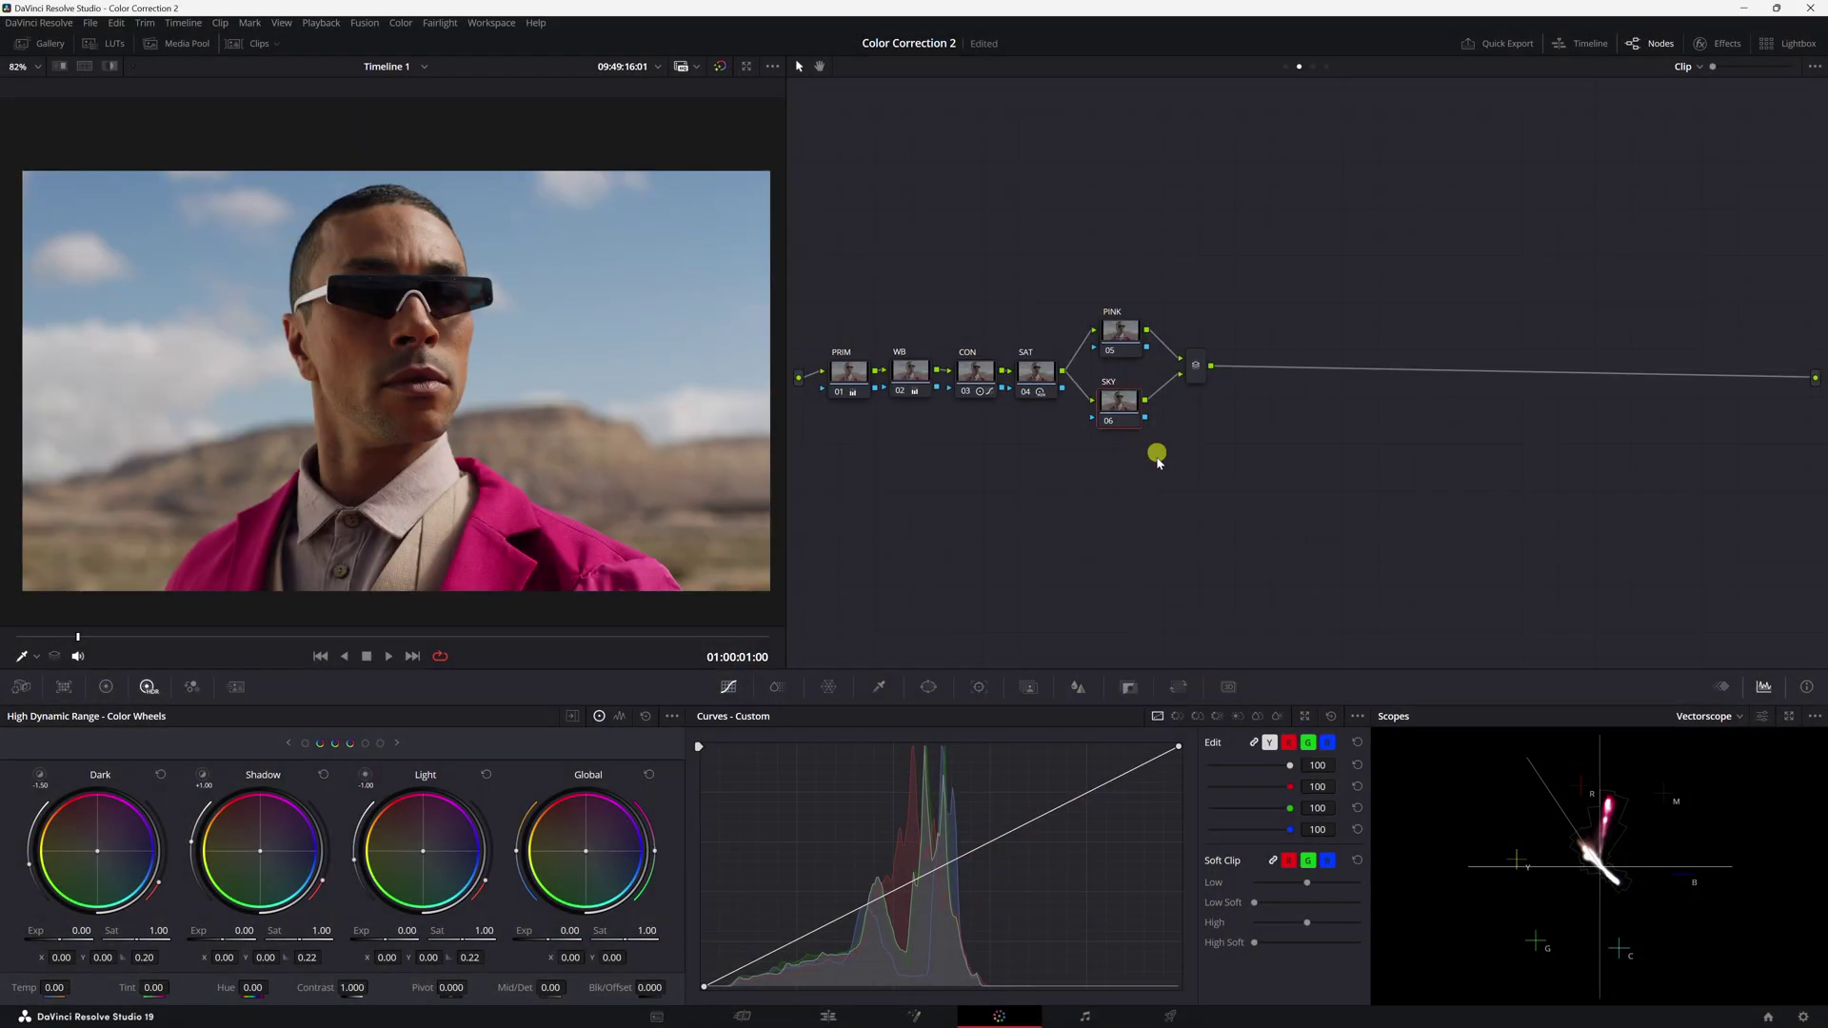
drag(1127, 332, 1126, 339)
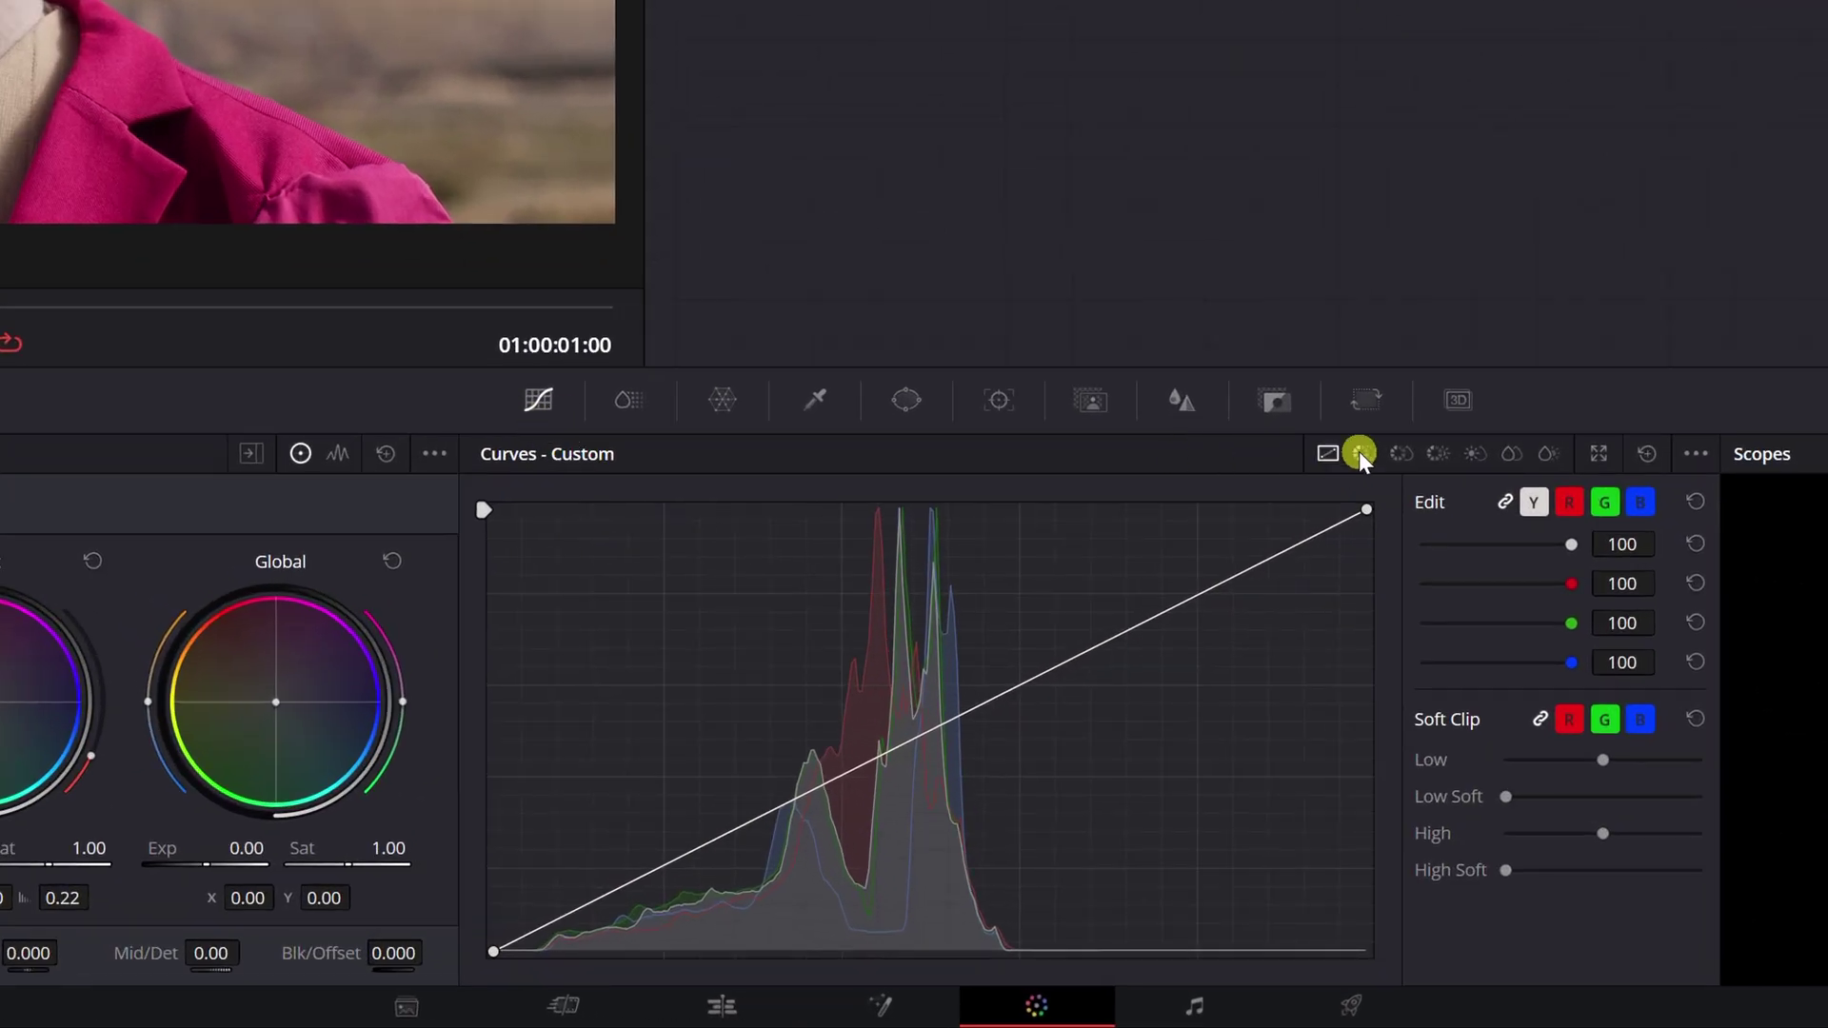
Lower magenta saturation to about 0.85 with the Hue vs Sat curve
click(1363, 453)
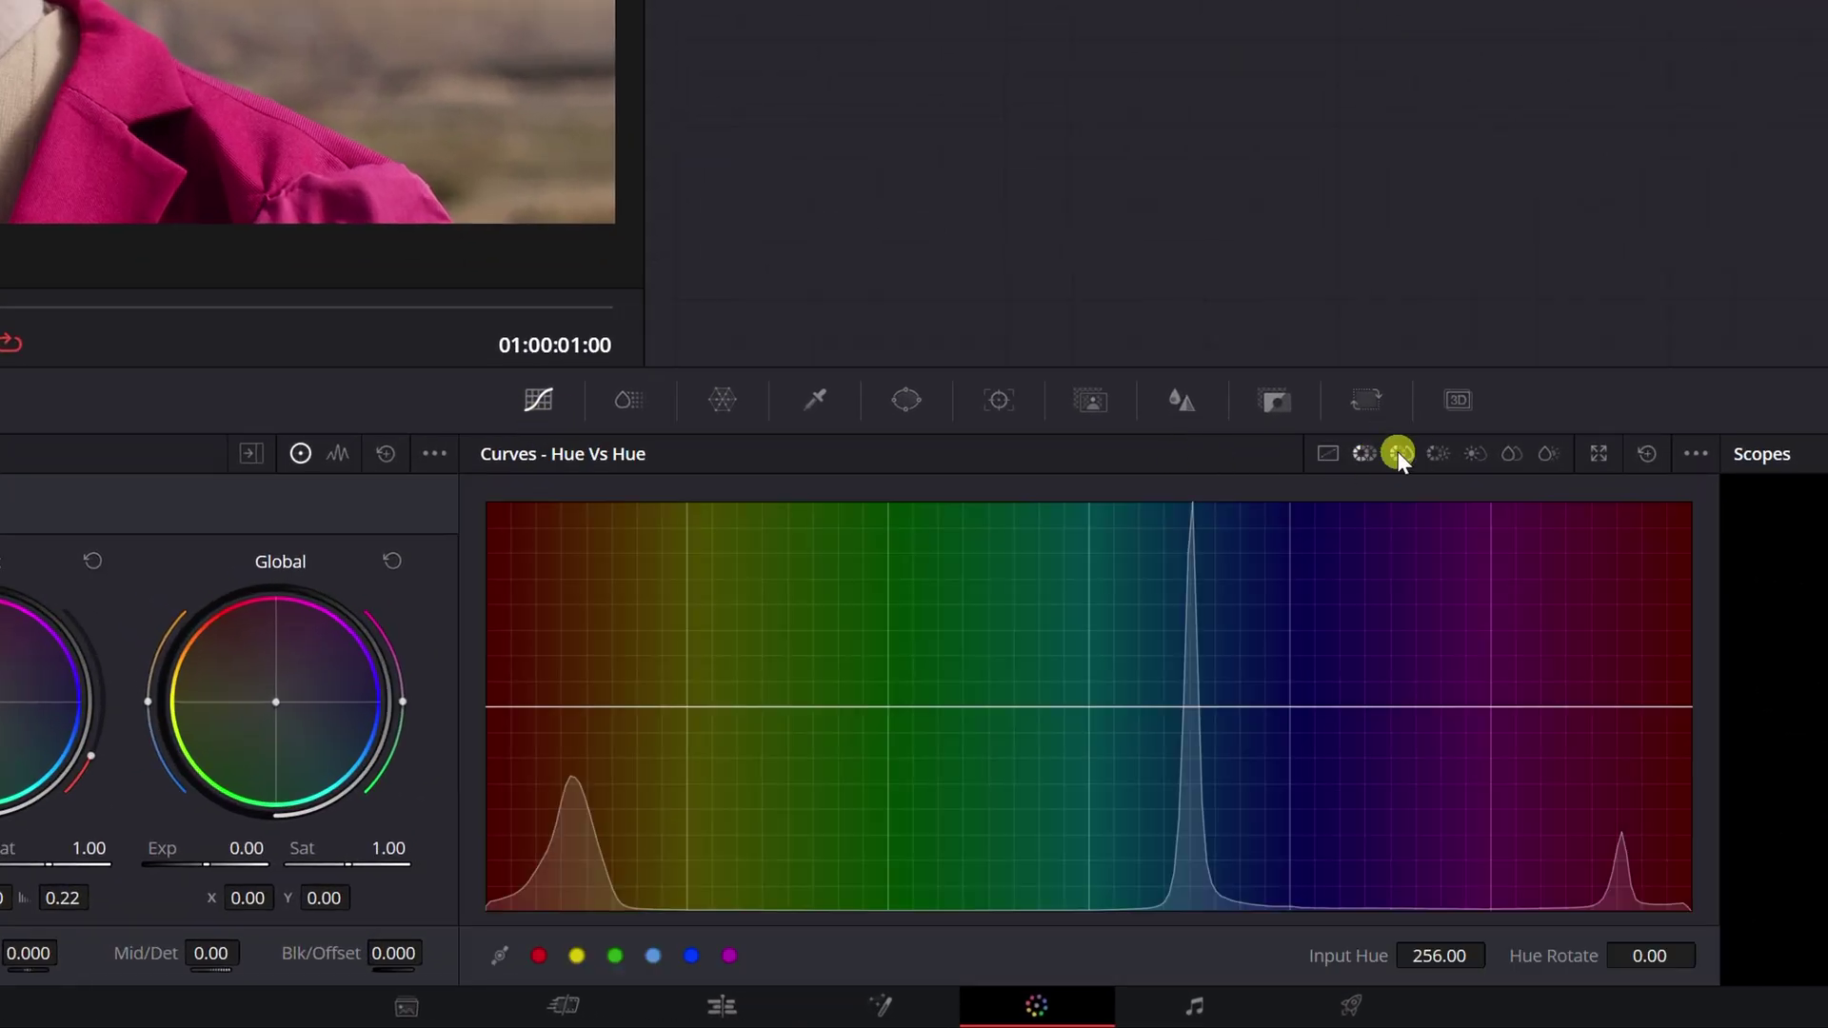
click(1399, 453)
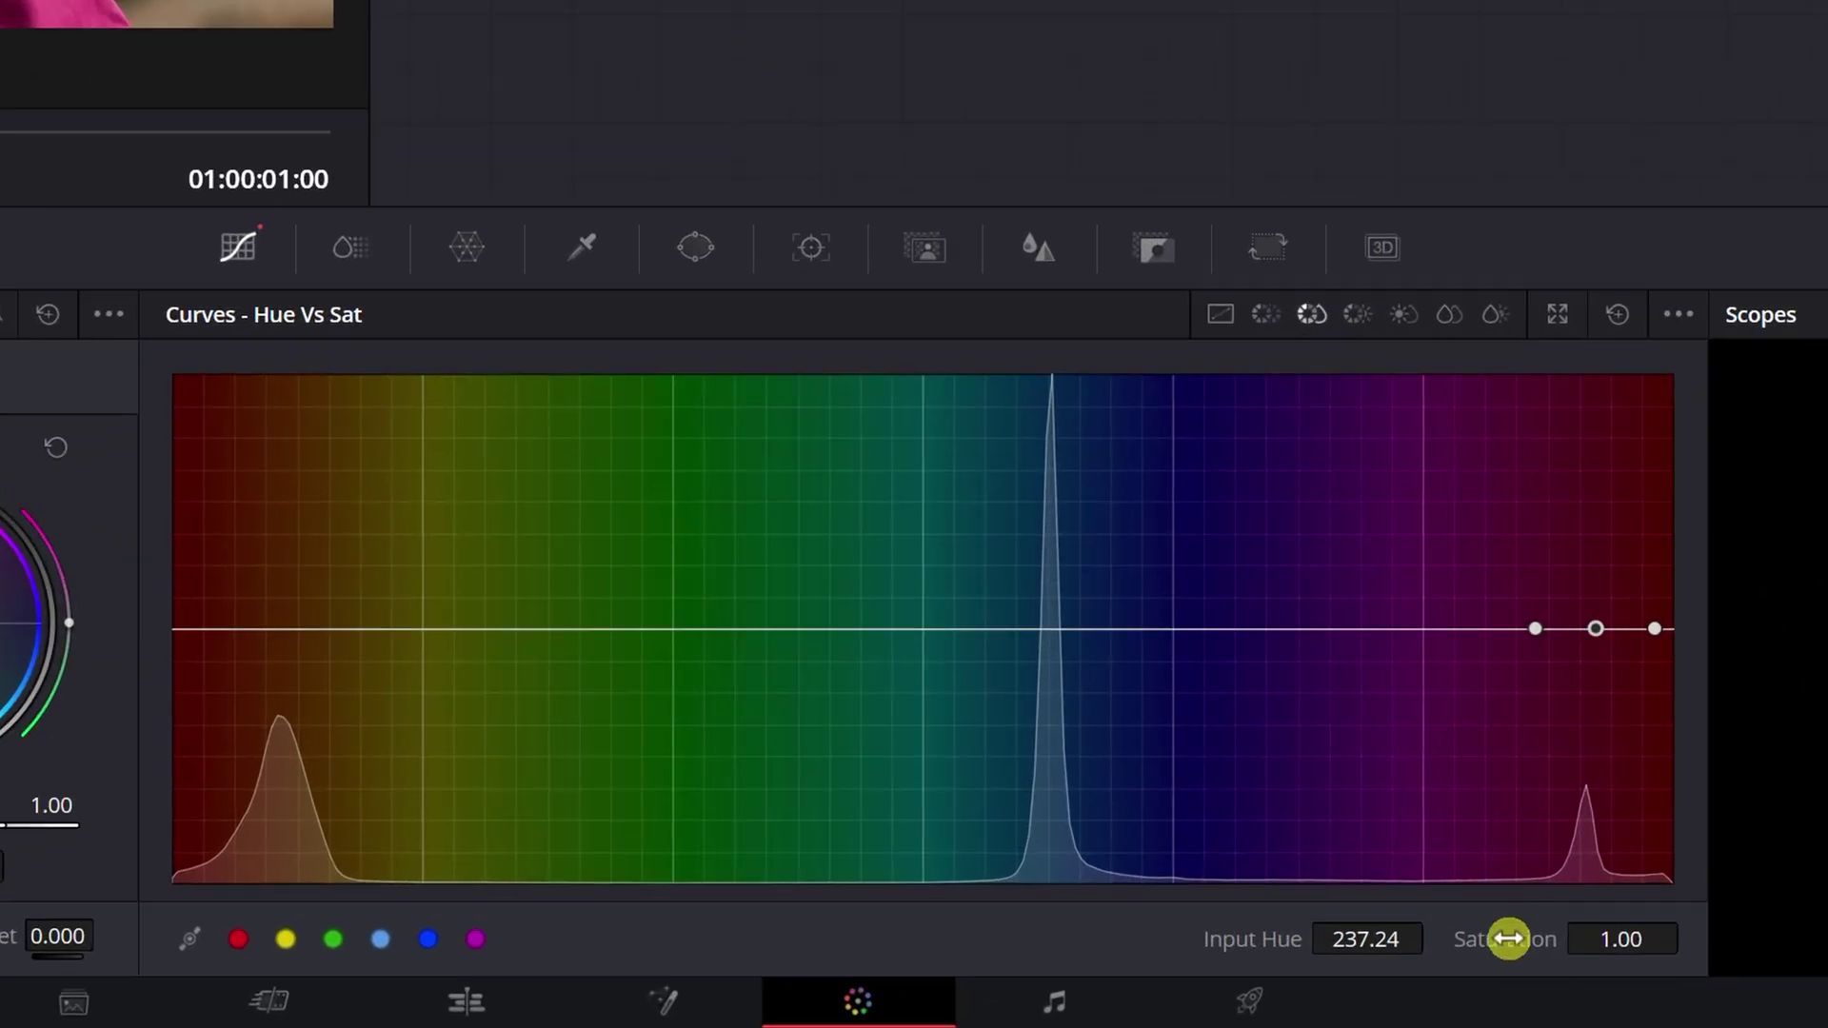
drag(1507, 939, 1273, 988)
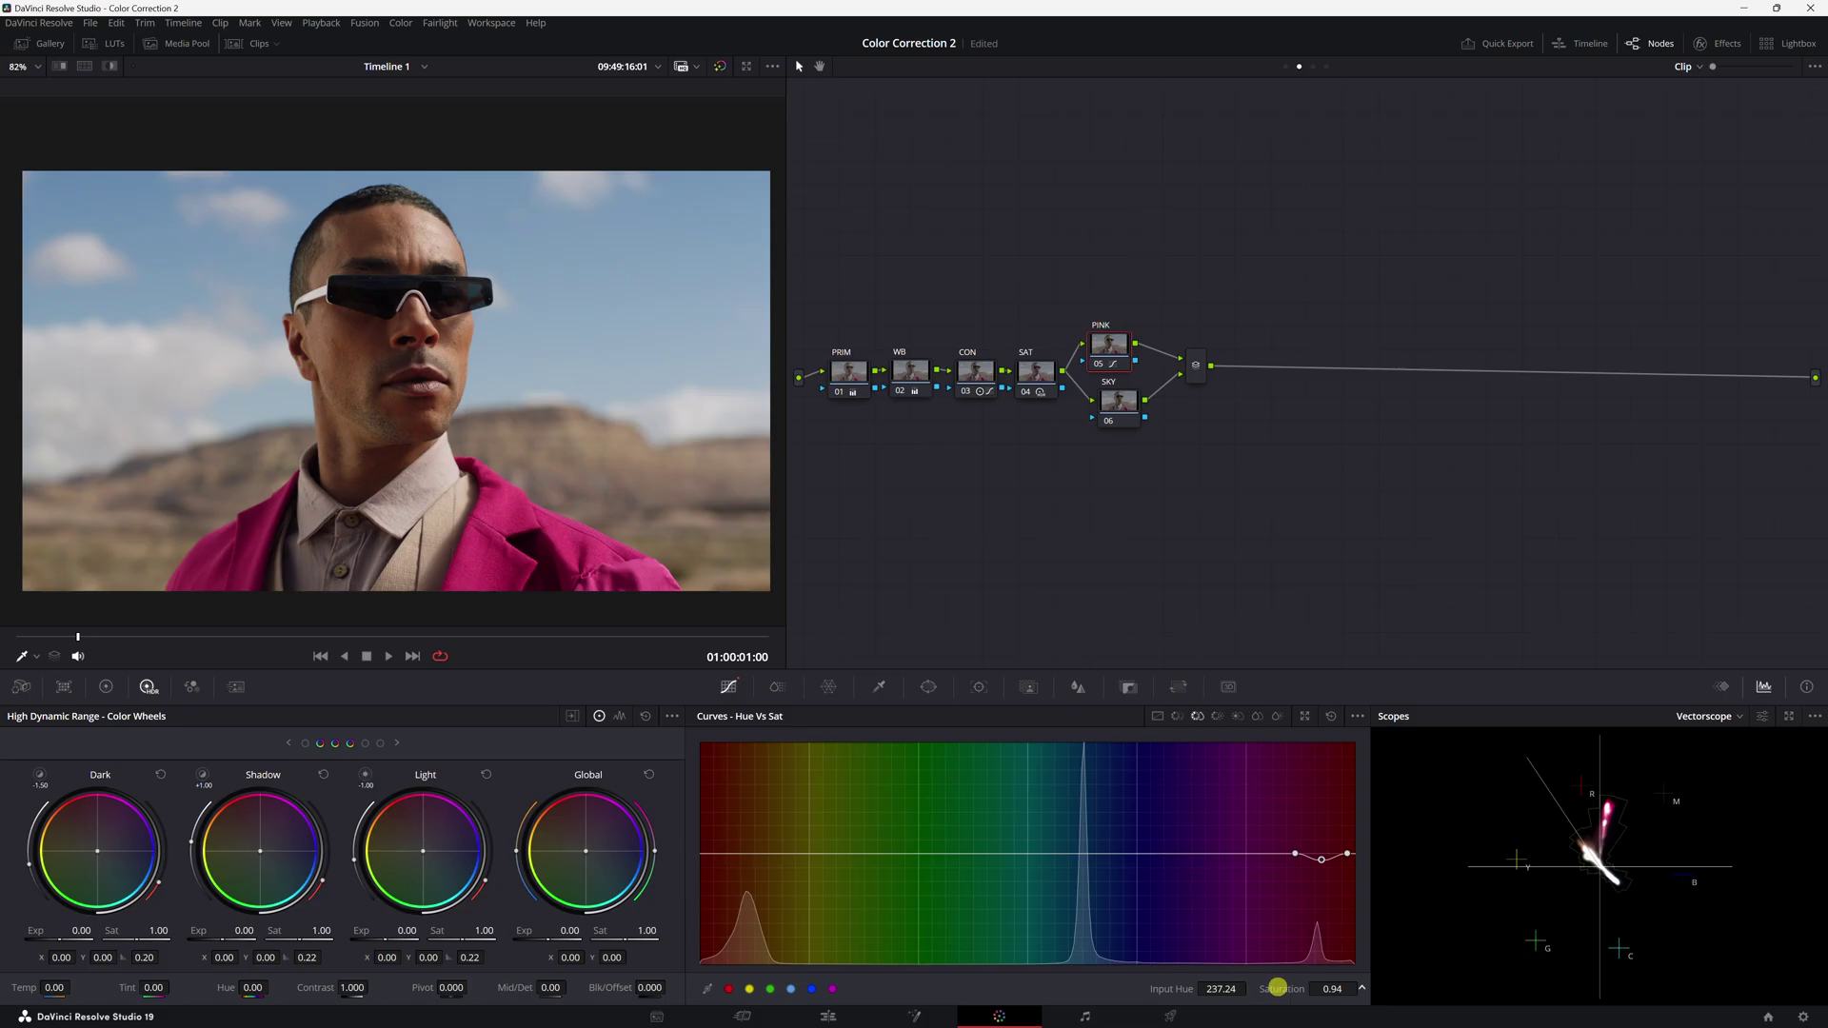
drag(1271, 988, 1275, 985)
Darken the sampled pink jacket hue to about 0.82 Lum Gain in Hue vs Lum
click(1222, 722)
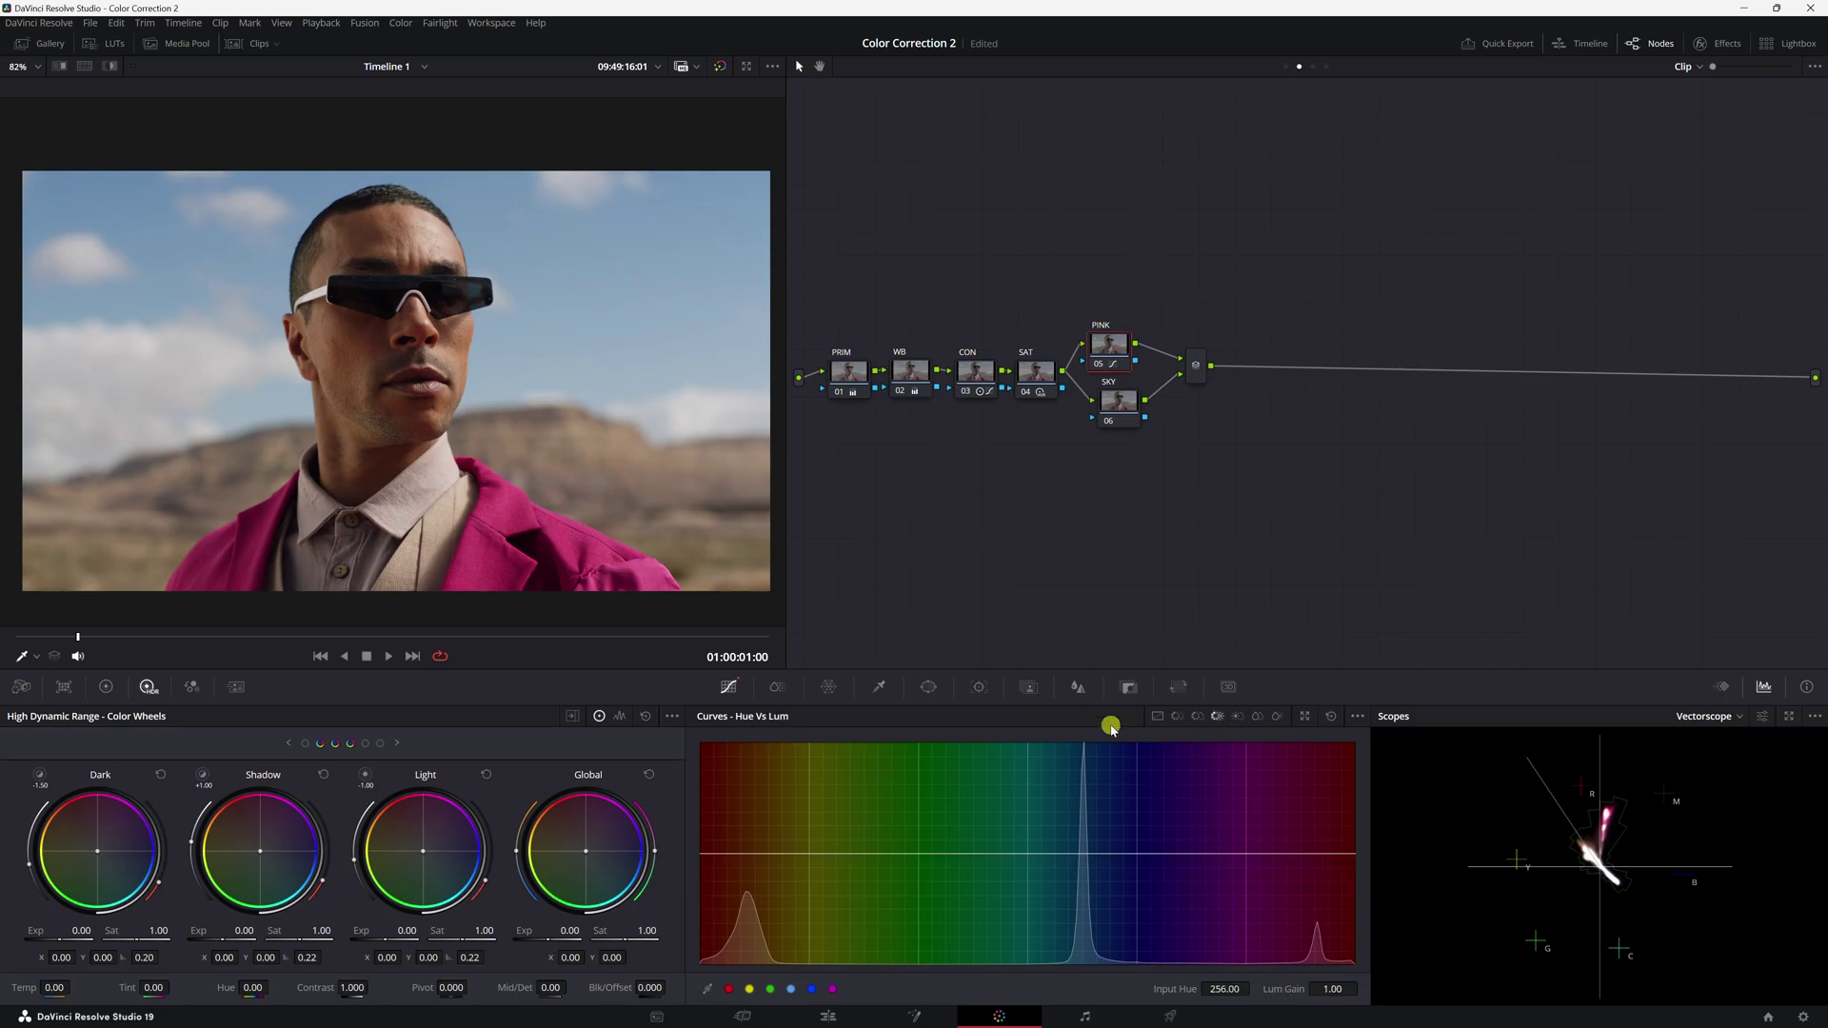
click(508, 509)
drag(1277, 988, 1269, 987)
drag(1118, 403, 1109, 418)
click(1197, 715)
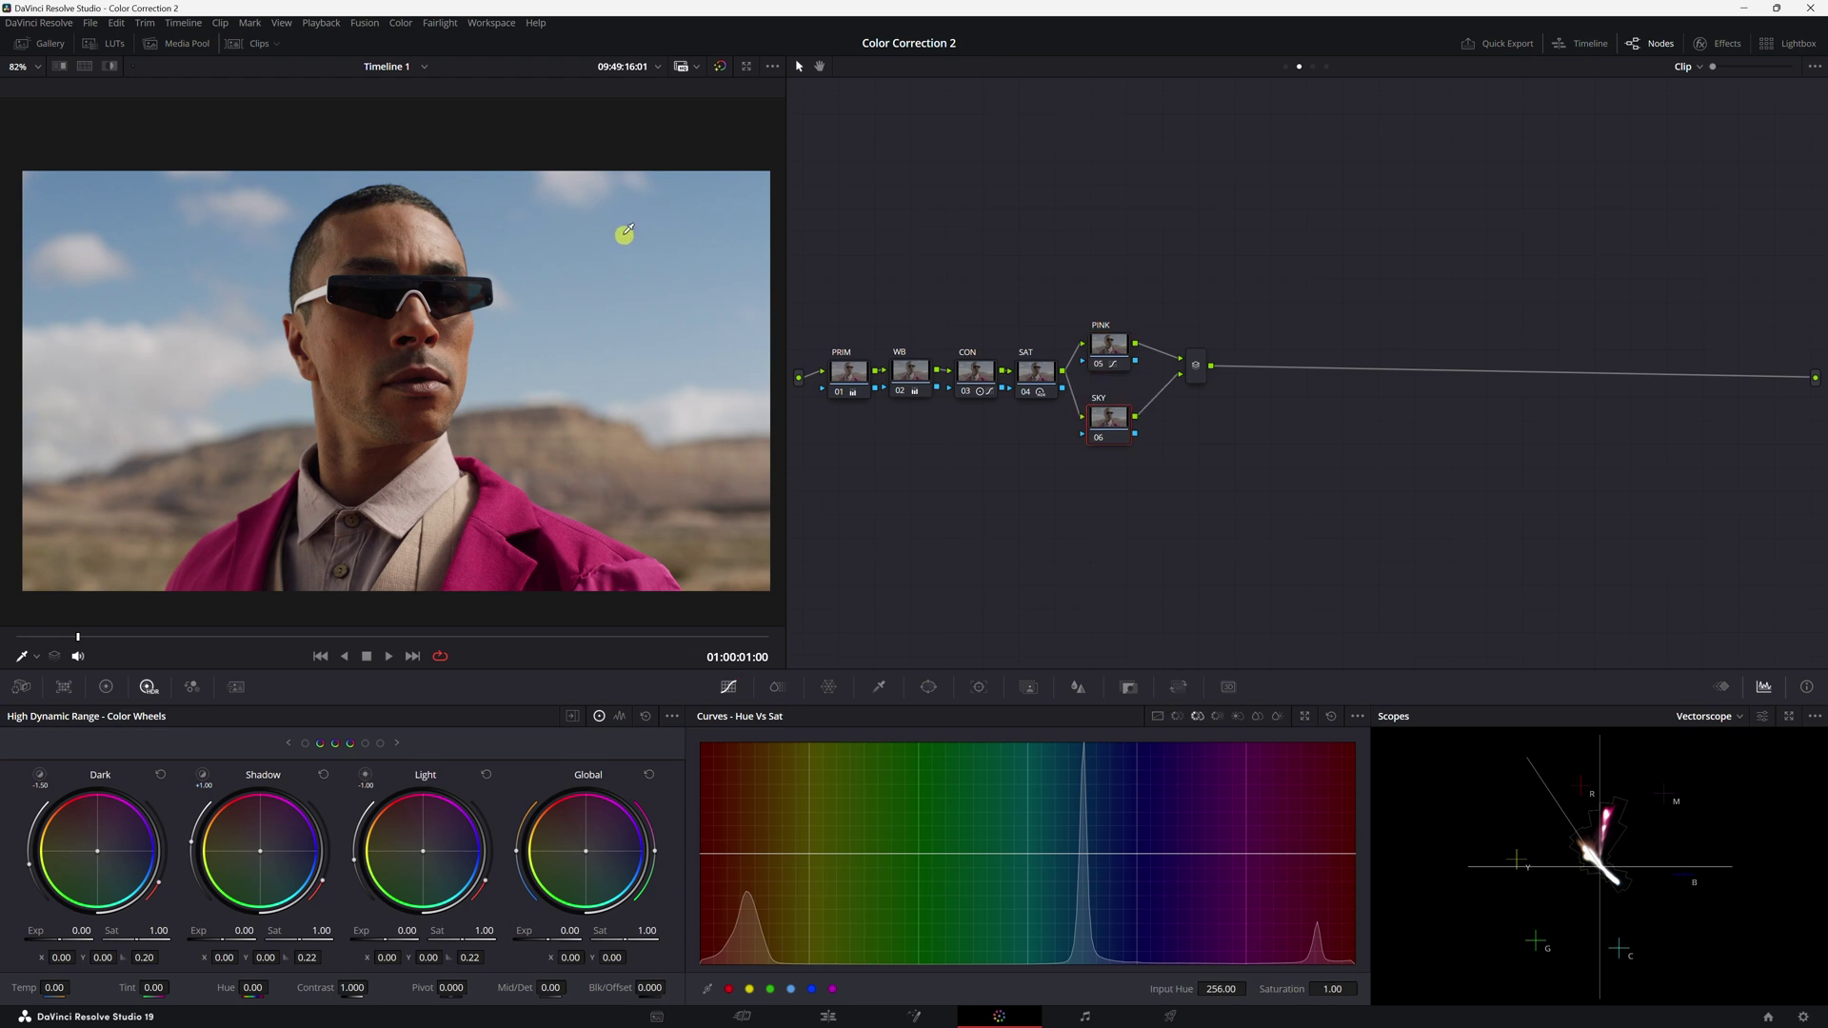
Pick the sky's blue on the Hue vs Sat curve and raise its saturation to about 1.30
click(629, 234)
drag(1281, 988, 1302, 988)
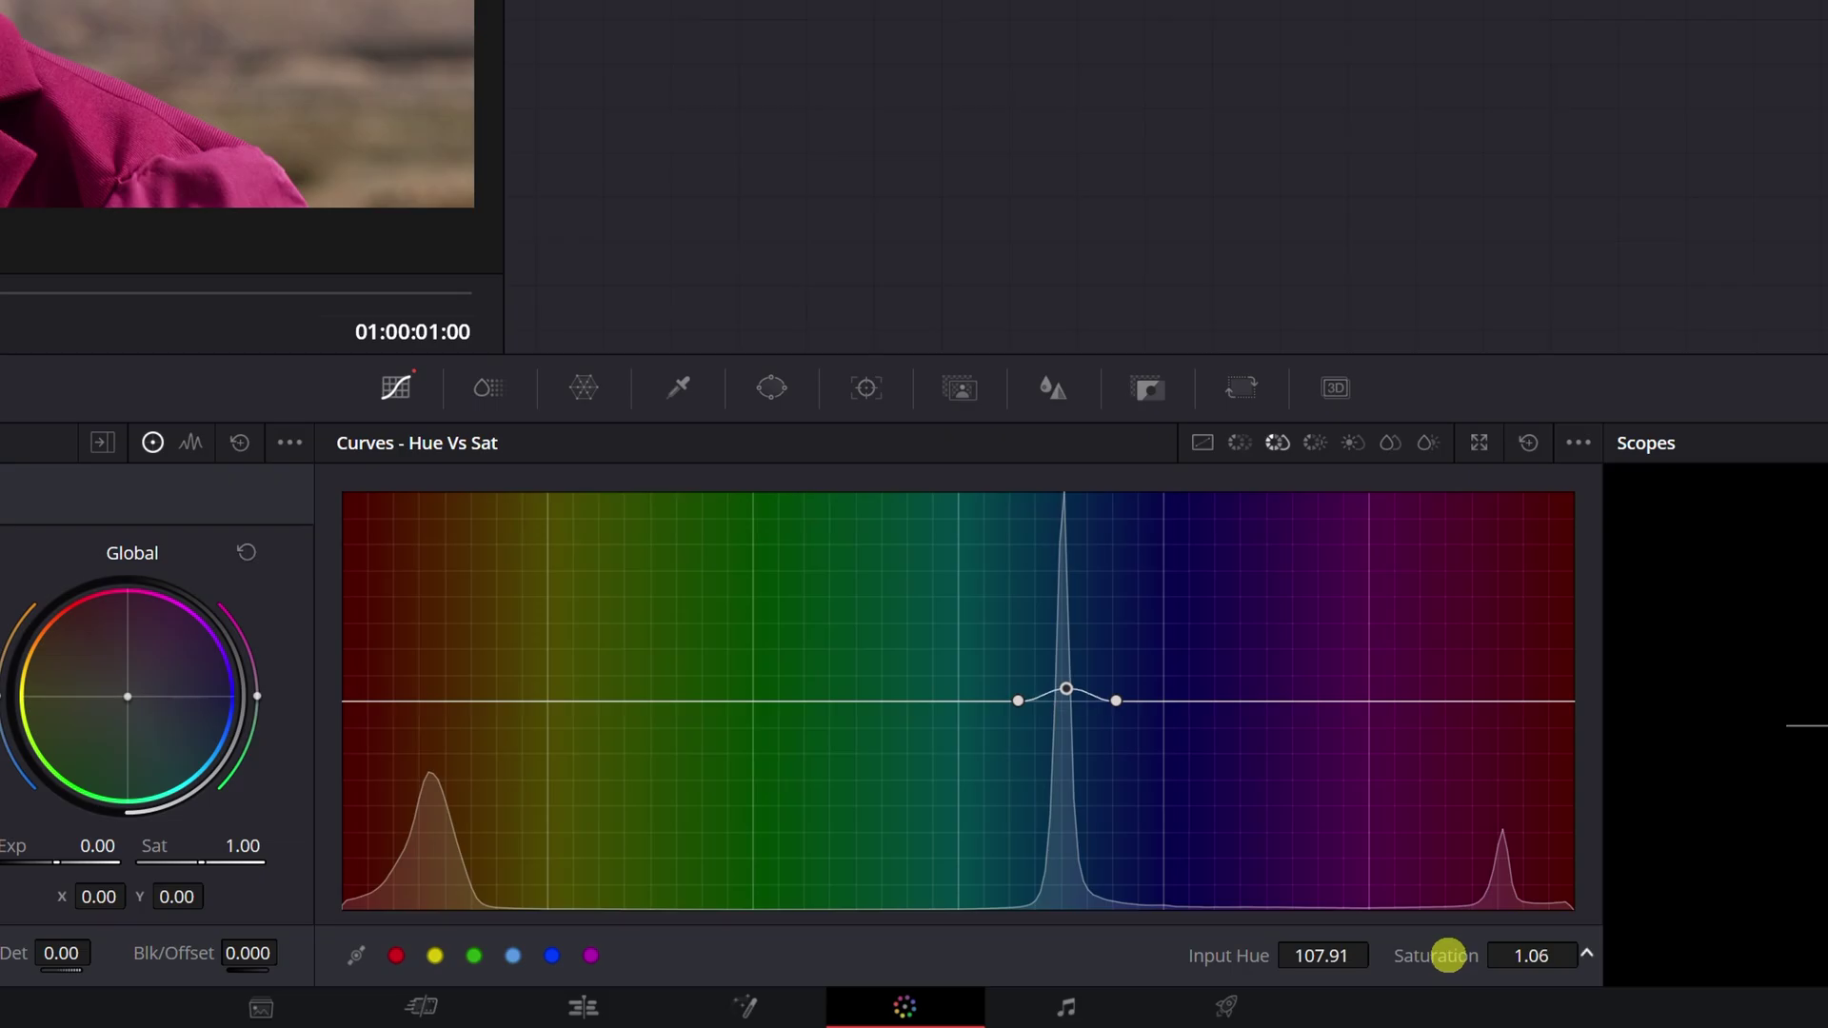
mouse_move(1475, 955)
mouse_down()
mouse_move(1456, 956)
mouse_move(1485, 956)
mouse_up()
Darken the sky's blue with a Hue vs Lum Lum Gain of about 0.84, then rearrange the SKY and PINK nodes
click(1197, 719)
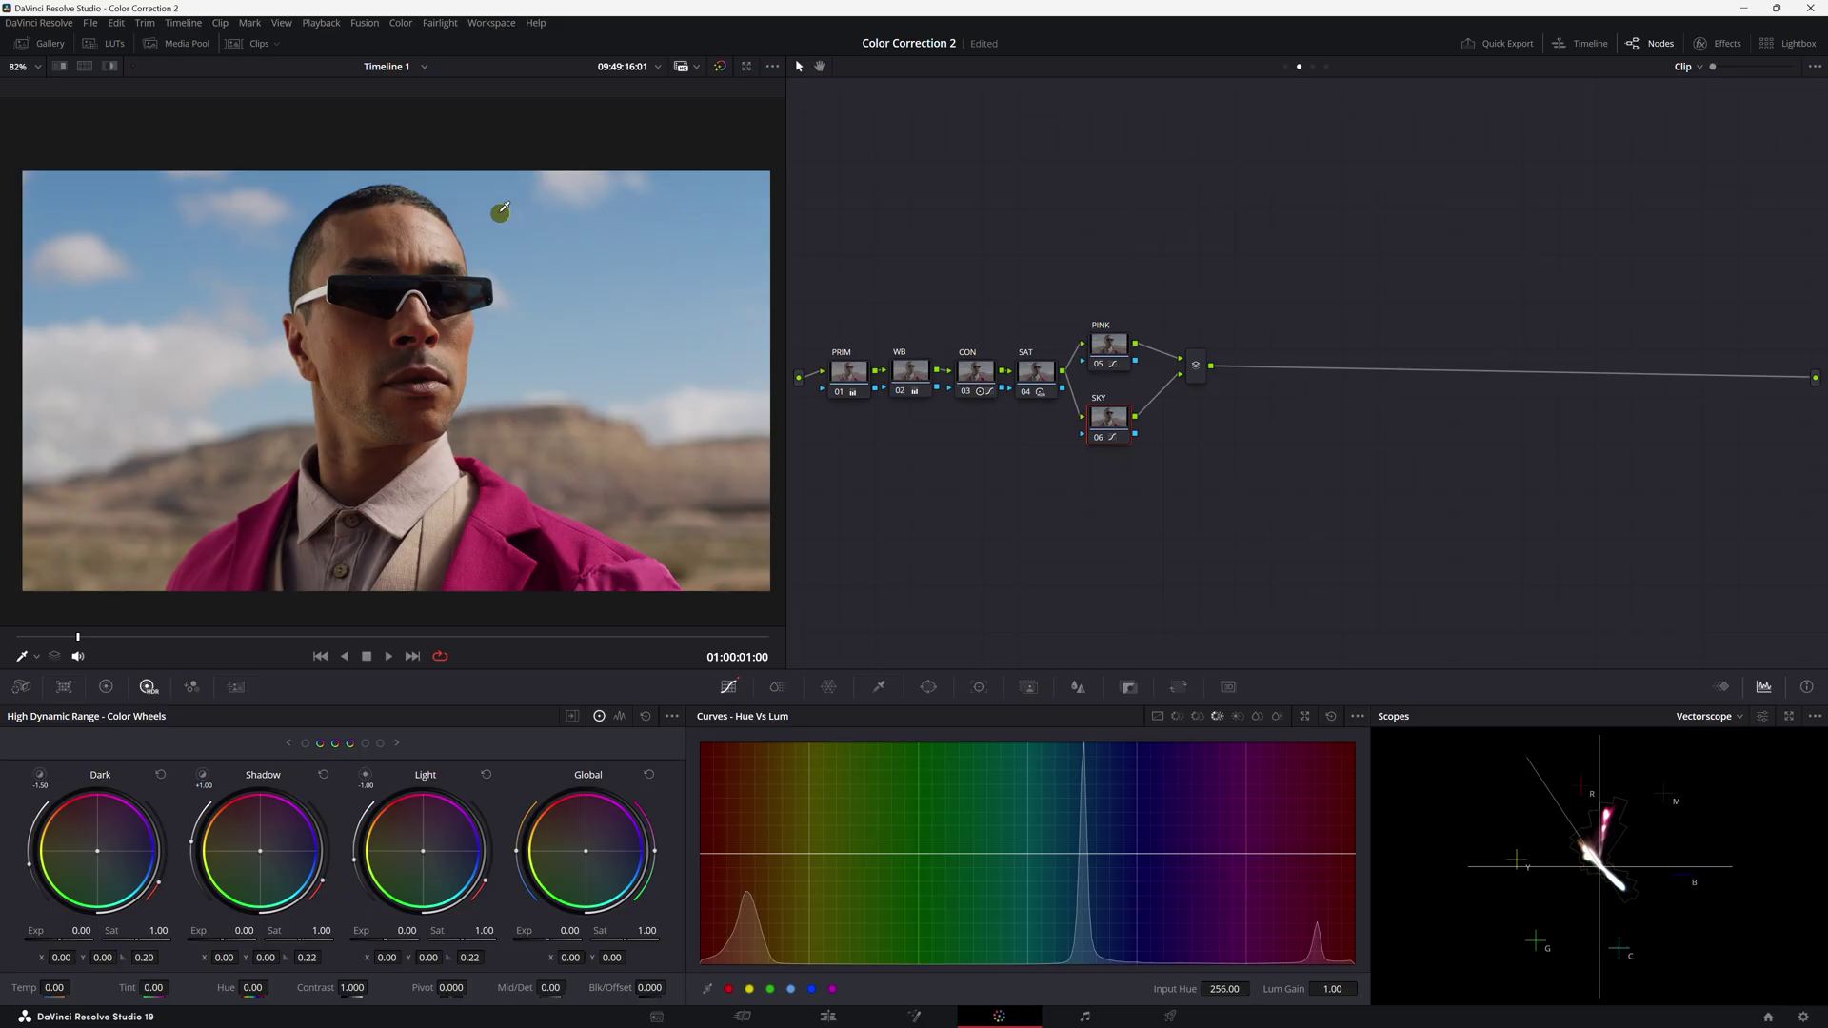
click(610, 280)
drag(1282, 989, 1271, 989)
drag(1113, 417, 1112, 373)
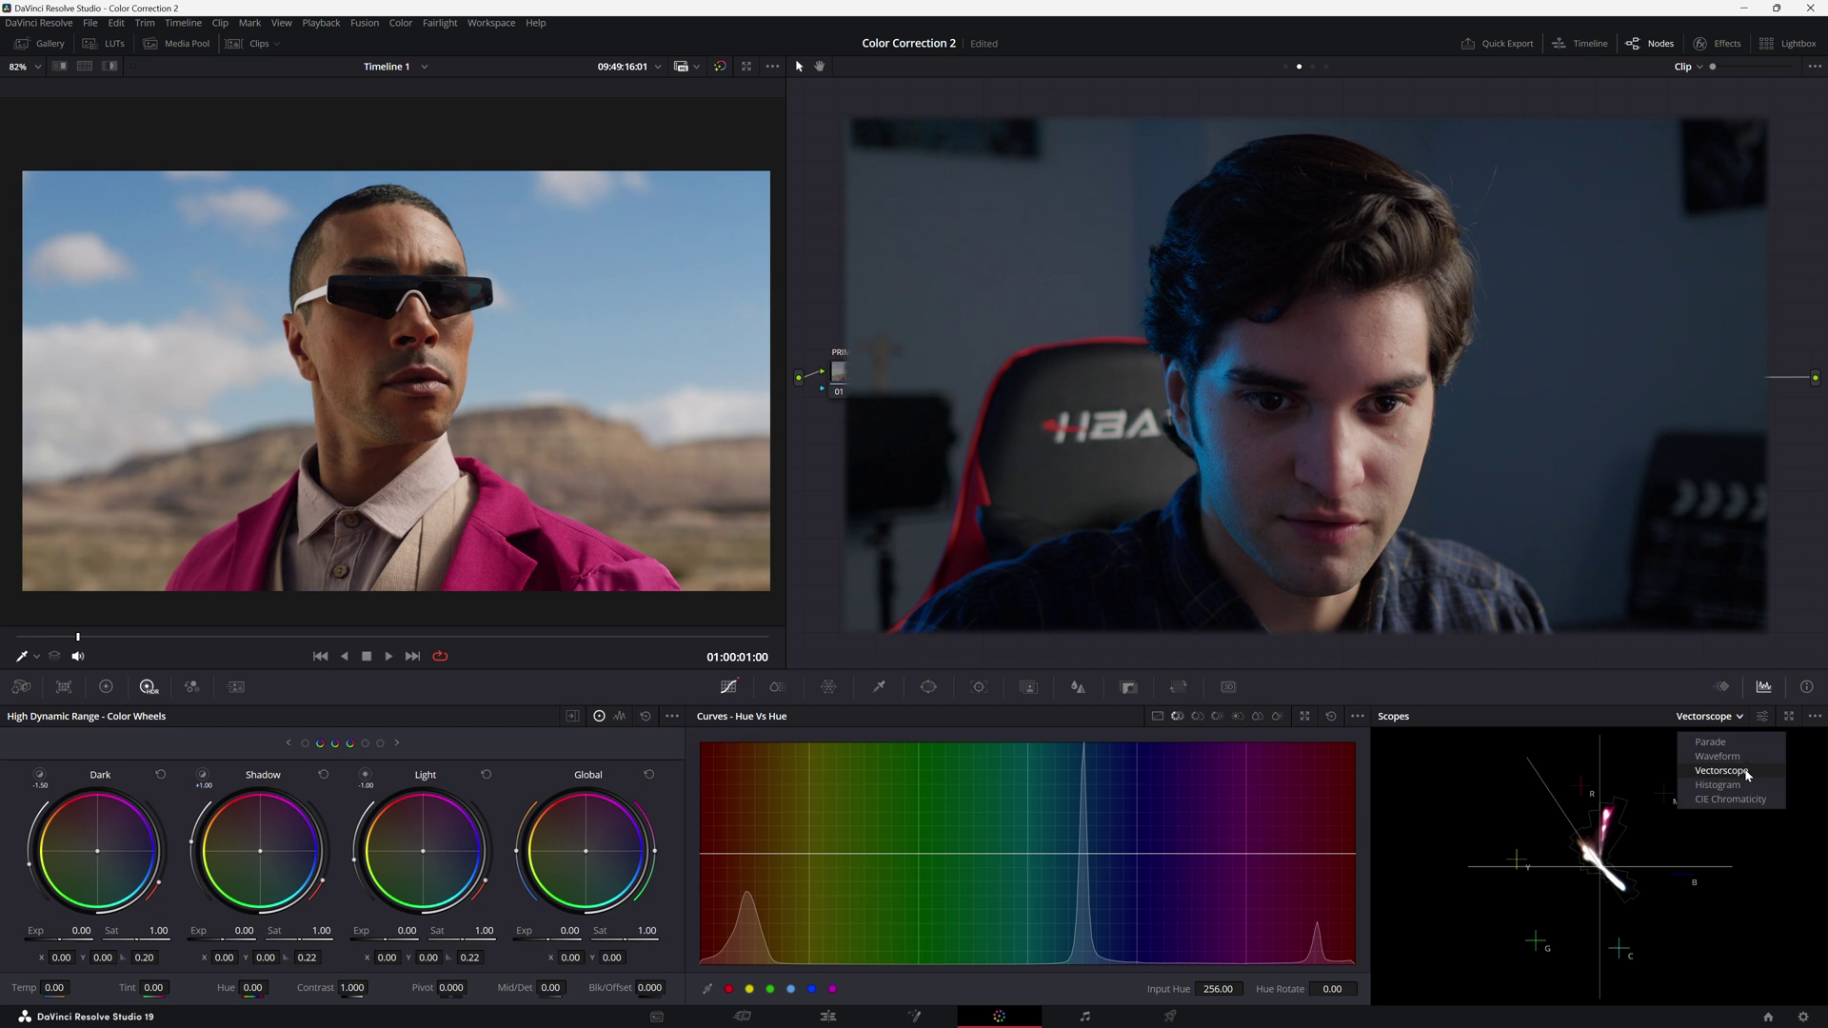
Show the vectorscope at 2x zoom and add a parallel node below SKY labelled SKIN
click(1762, 715)
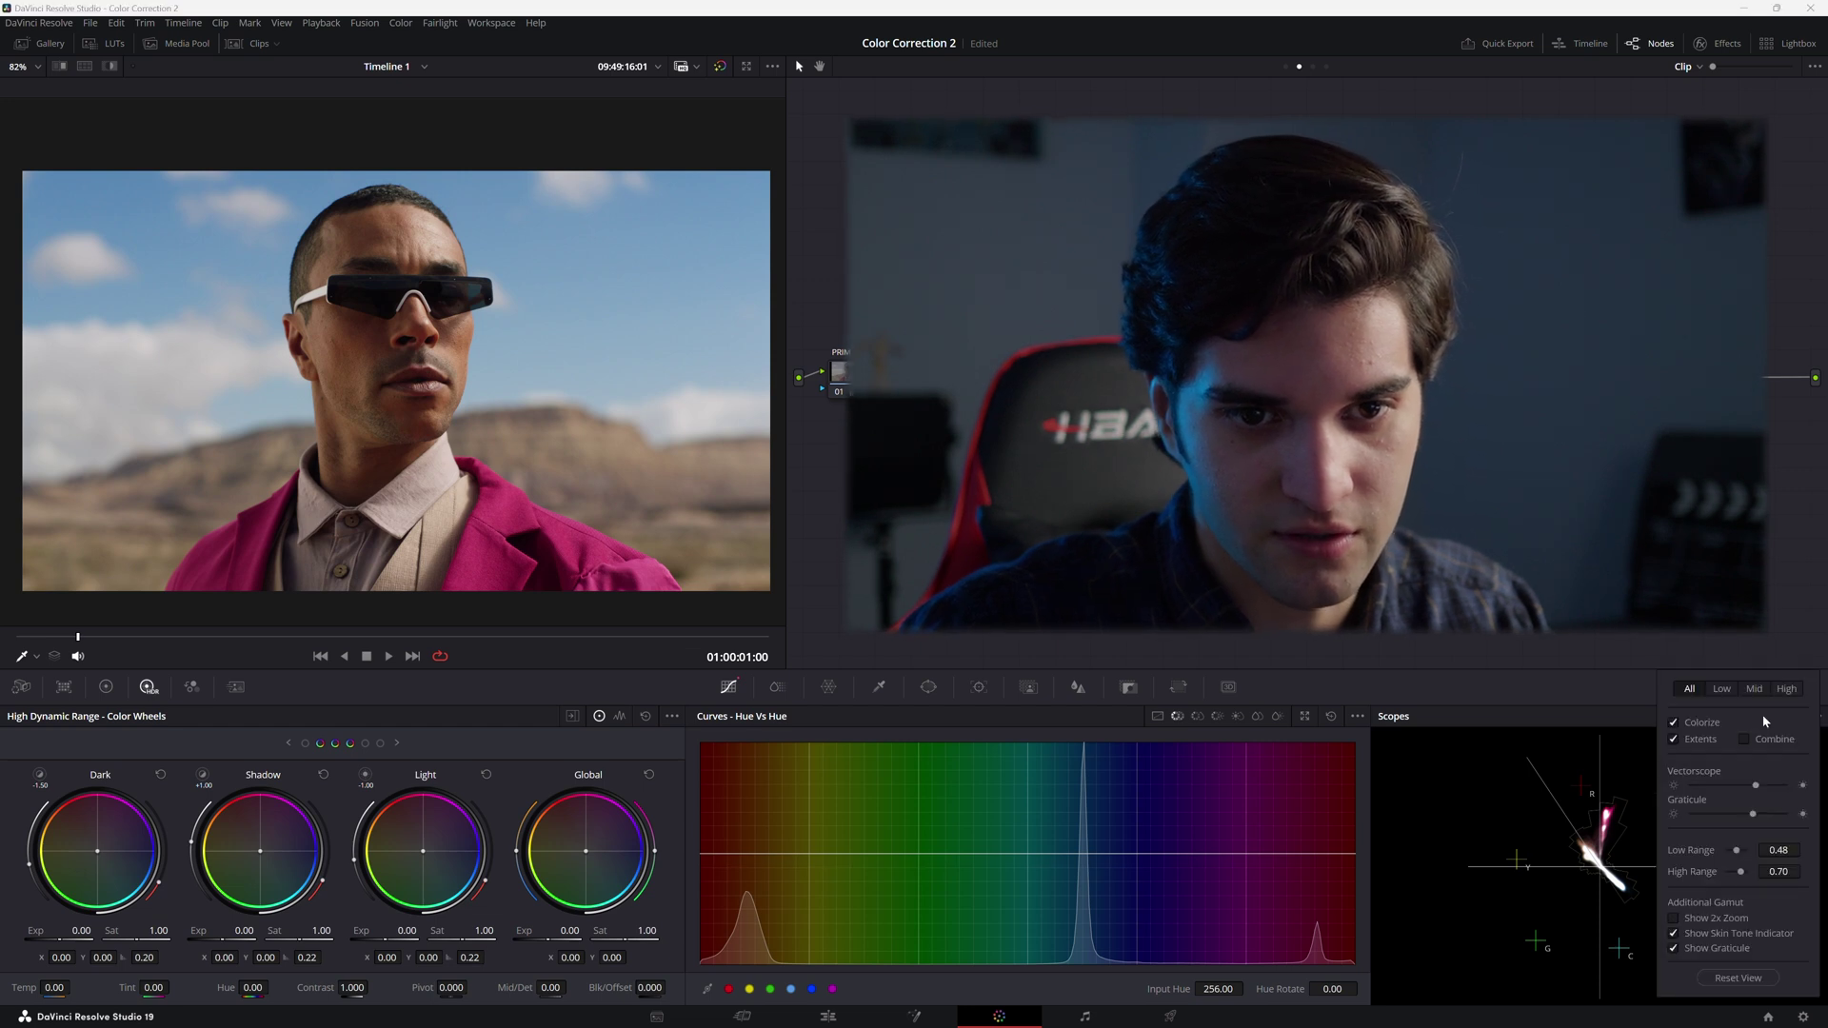
click(1676, 918)
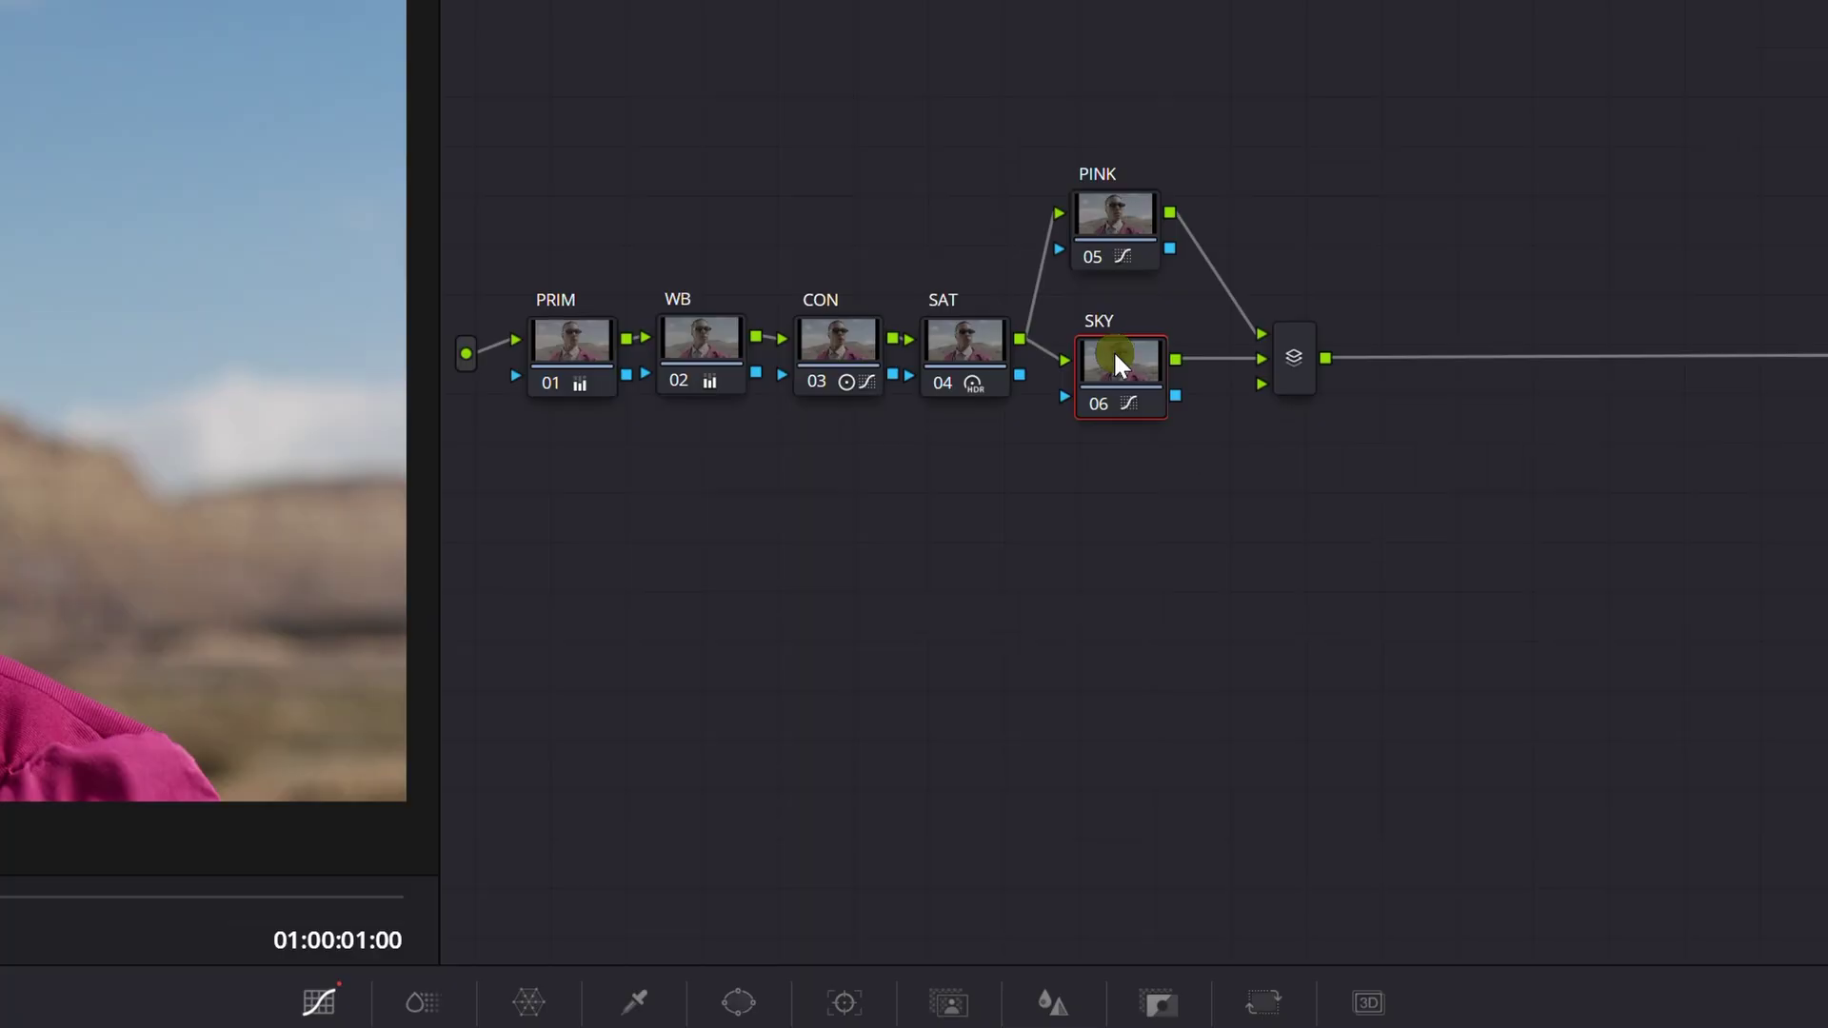
right_click(1115, 354)
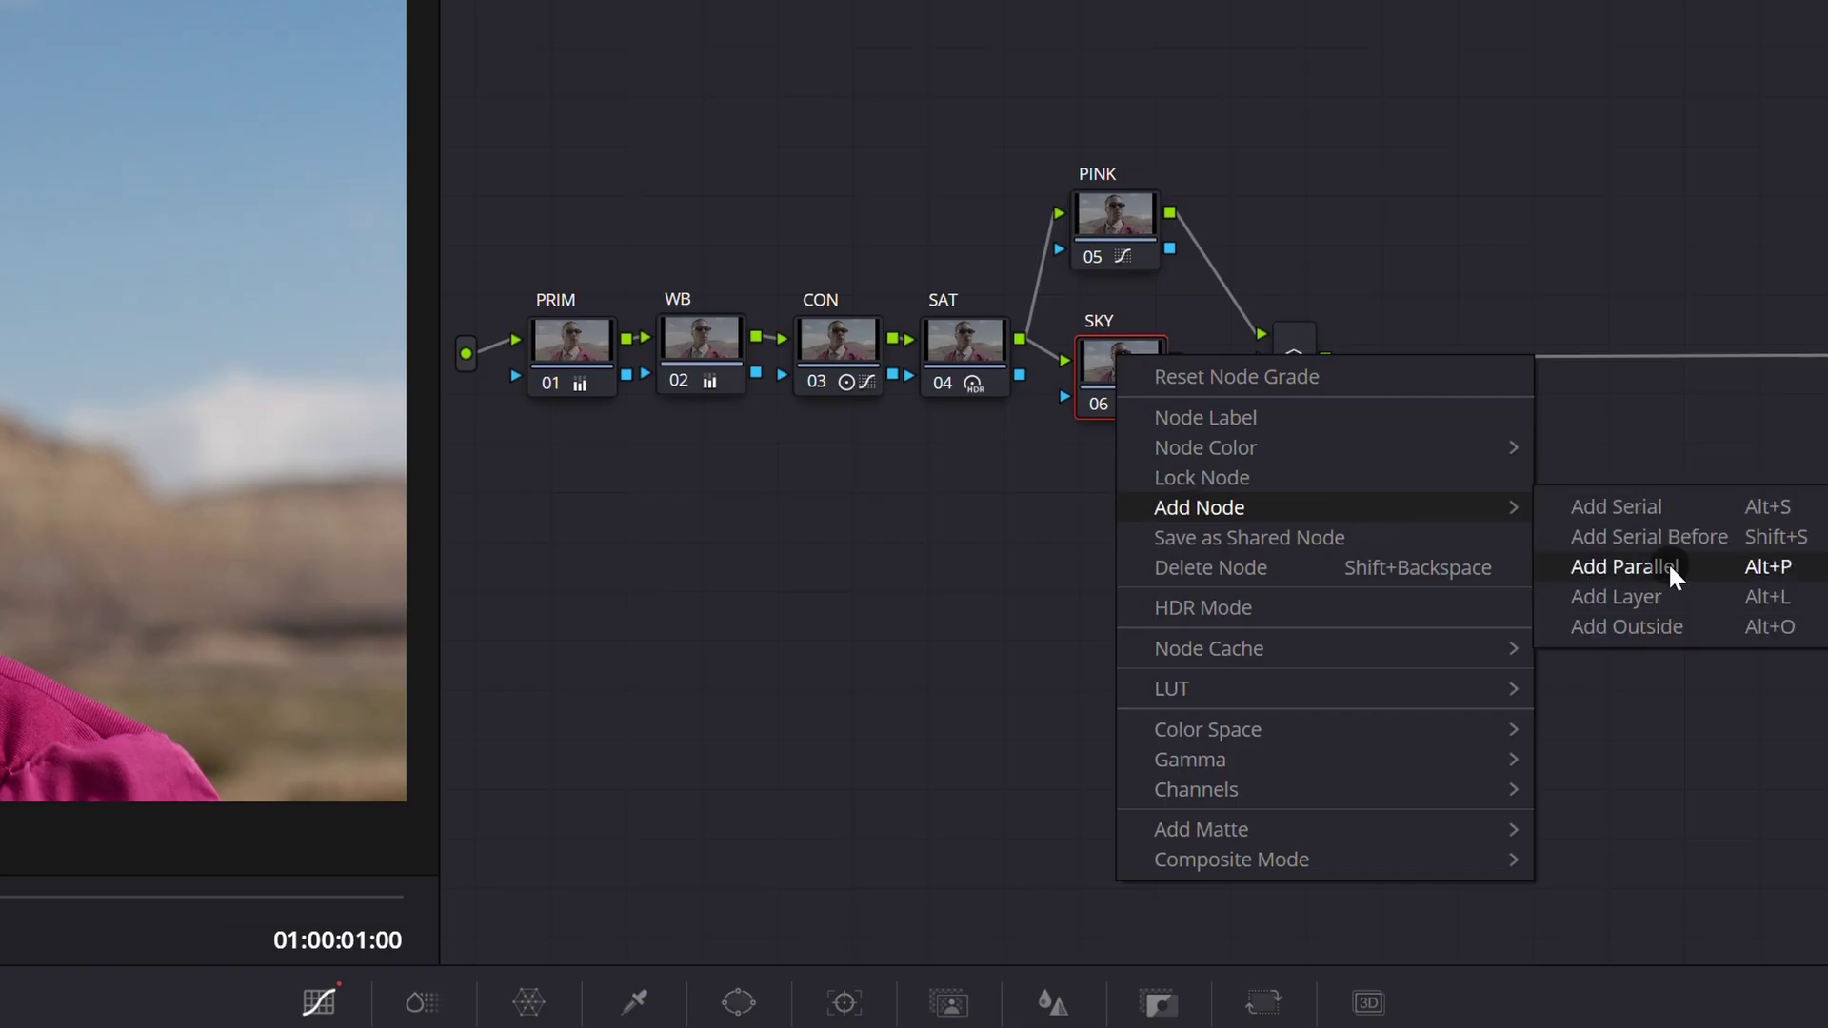
click(1660, 597)
right_click(1125, 458)
click(1172, 488)
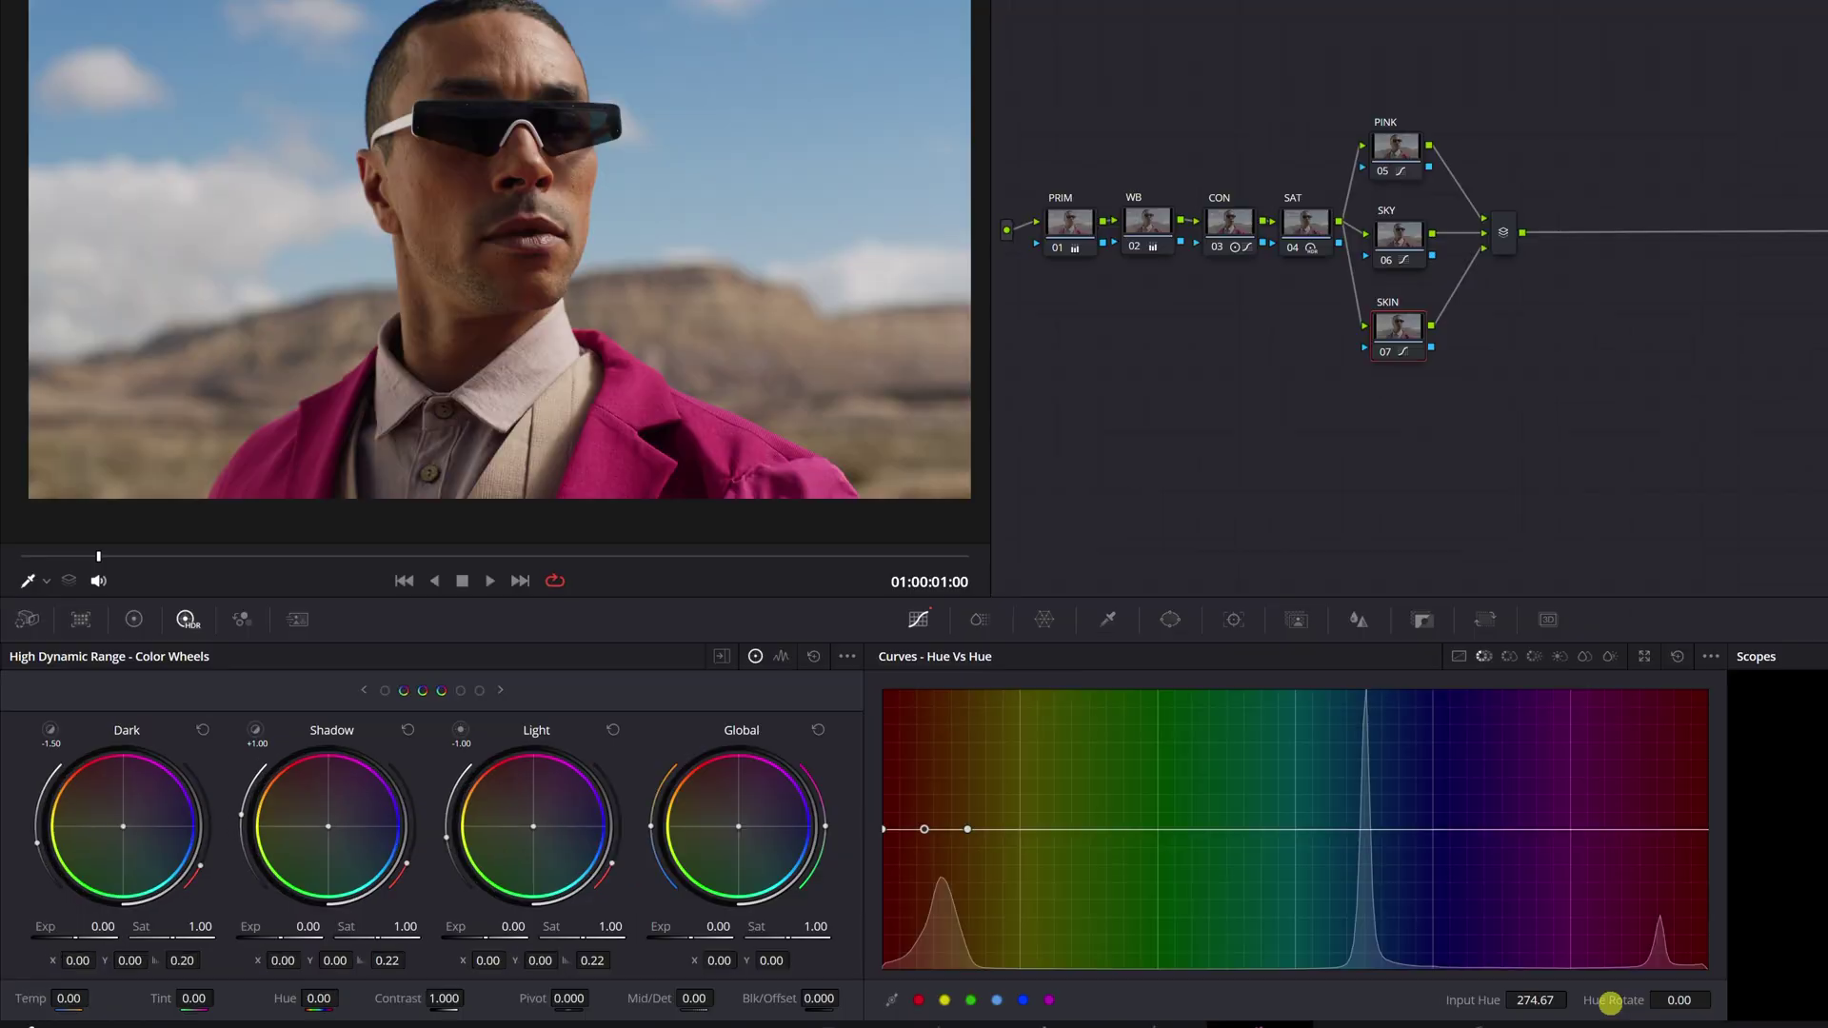
Rotate the skin hues by about 3.4 with the Hue vs Hue curve
drag(1290, 989, 1296, 989)
drag(1638, 1000, 1279, 988)
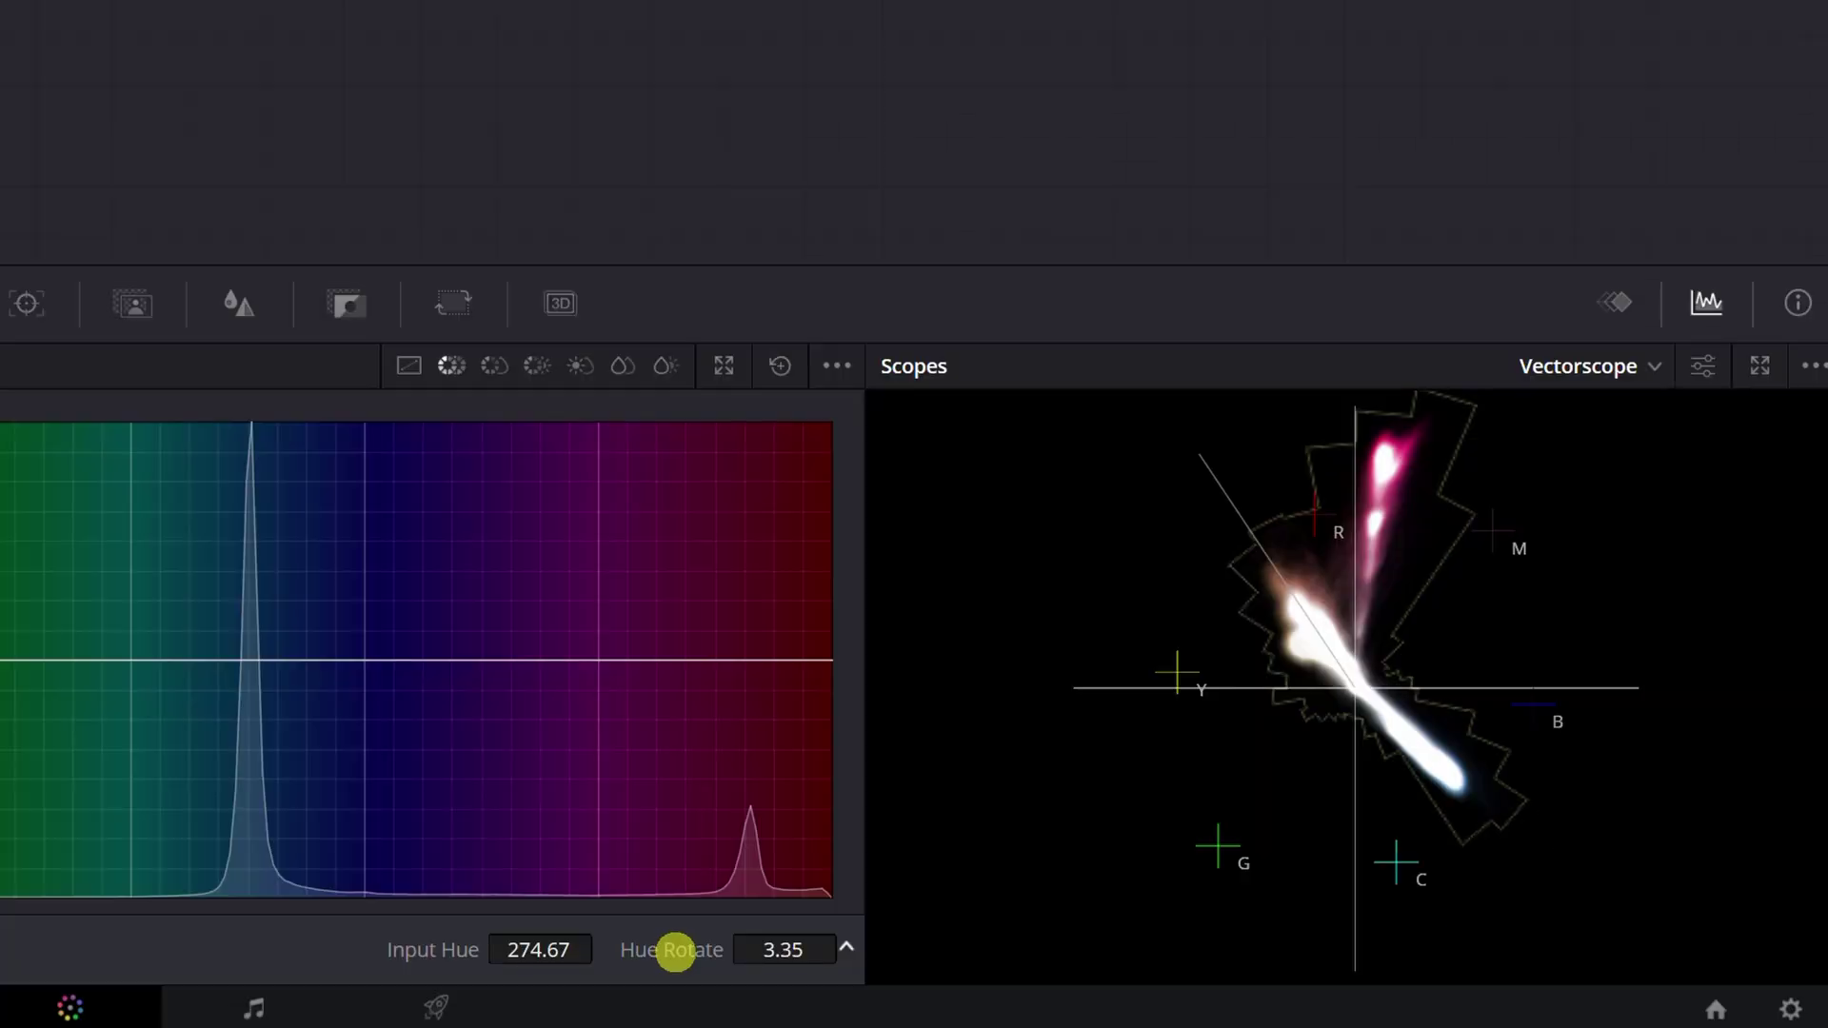
drag(675, 949, 678, 951)
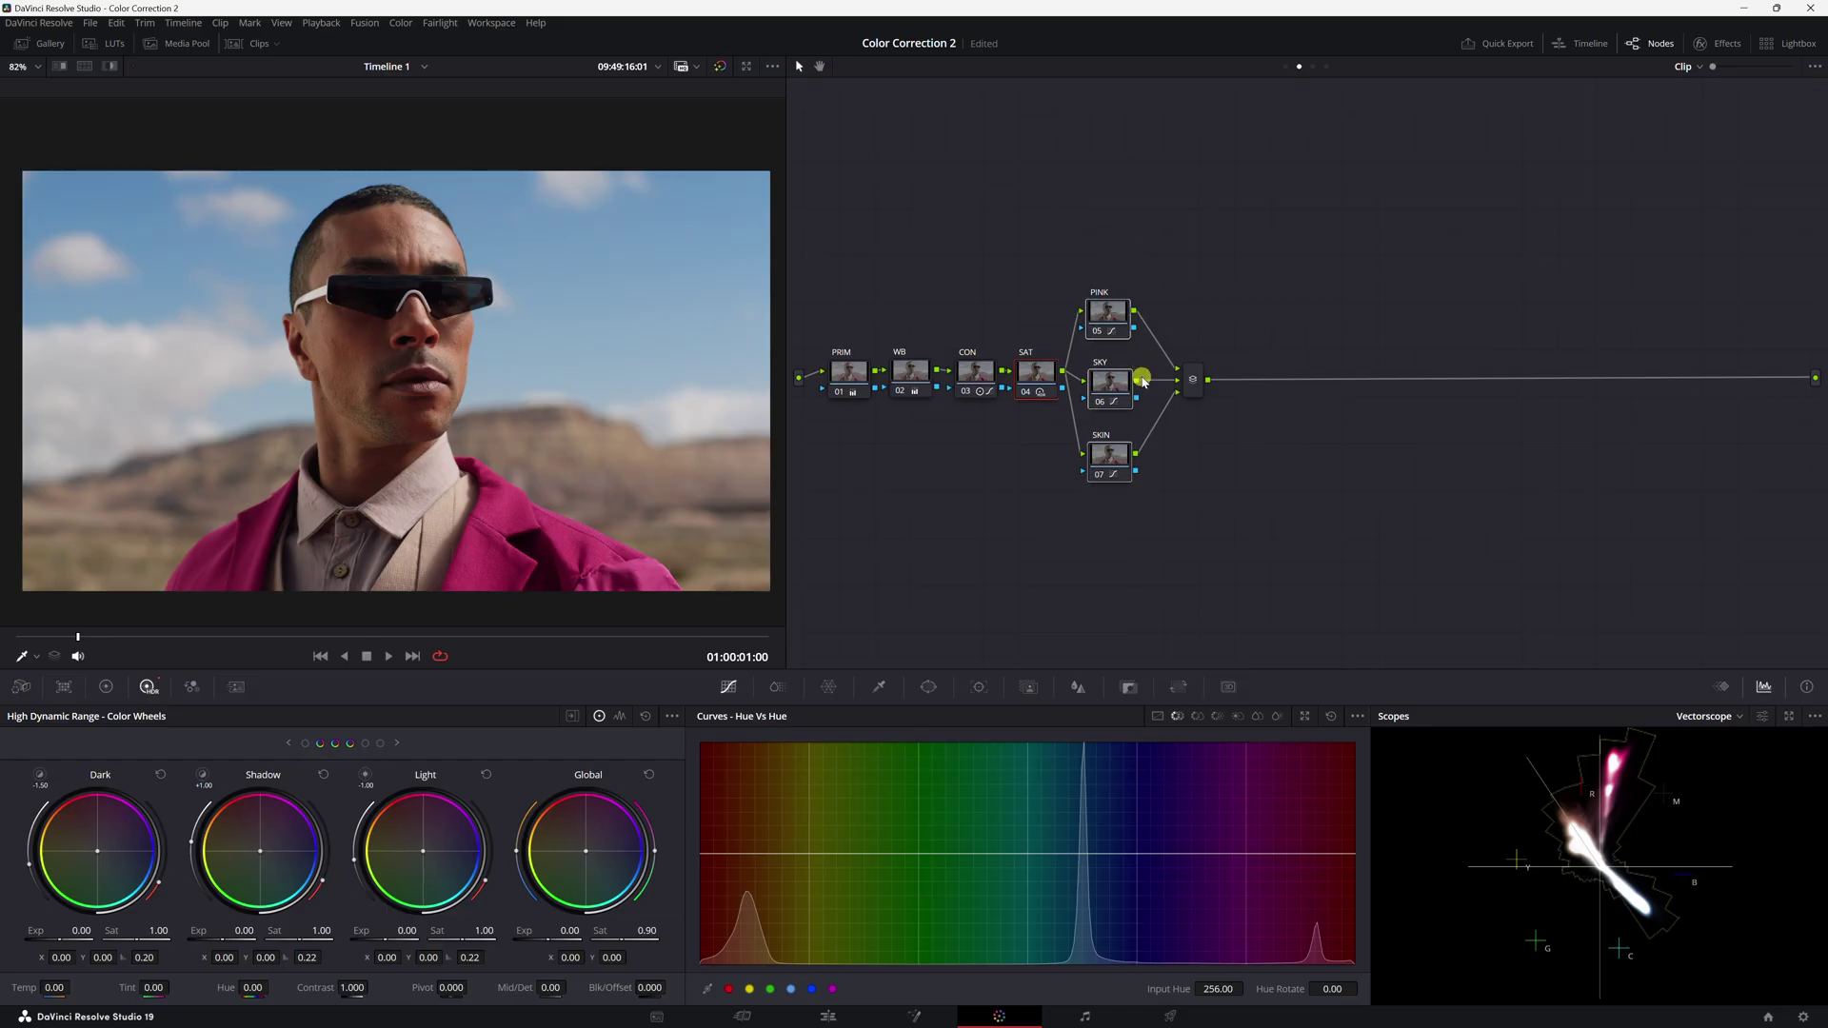
click(1106, 310)
key(ctrl+d)
key(ctrl+d)
key(ctrl+d)
key(ctrl+d)
key(ctrl+d)
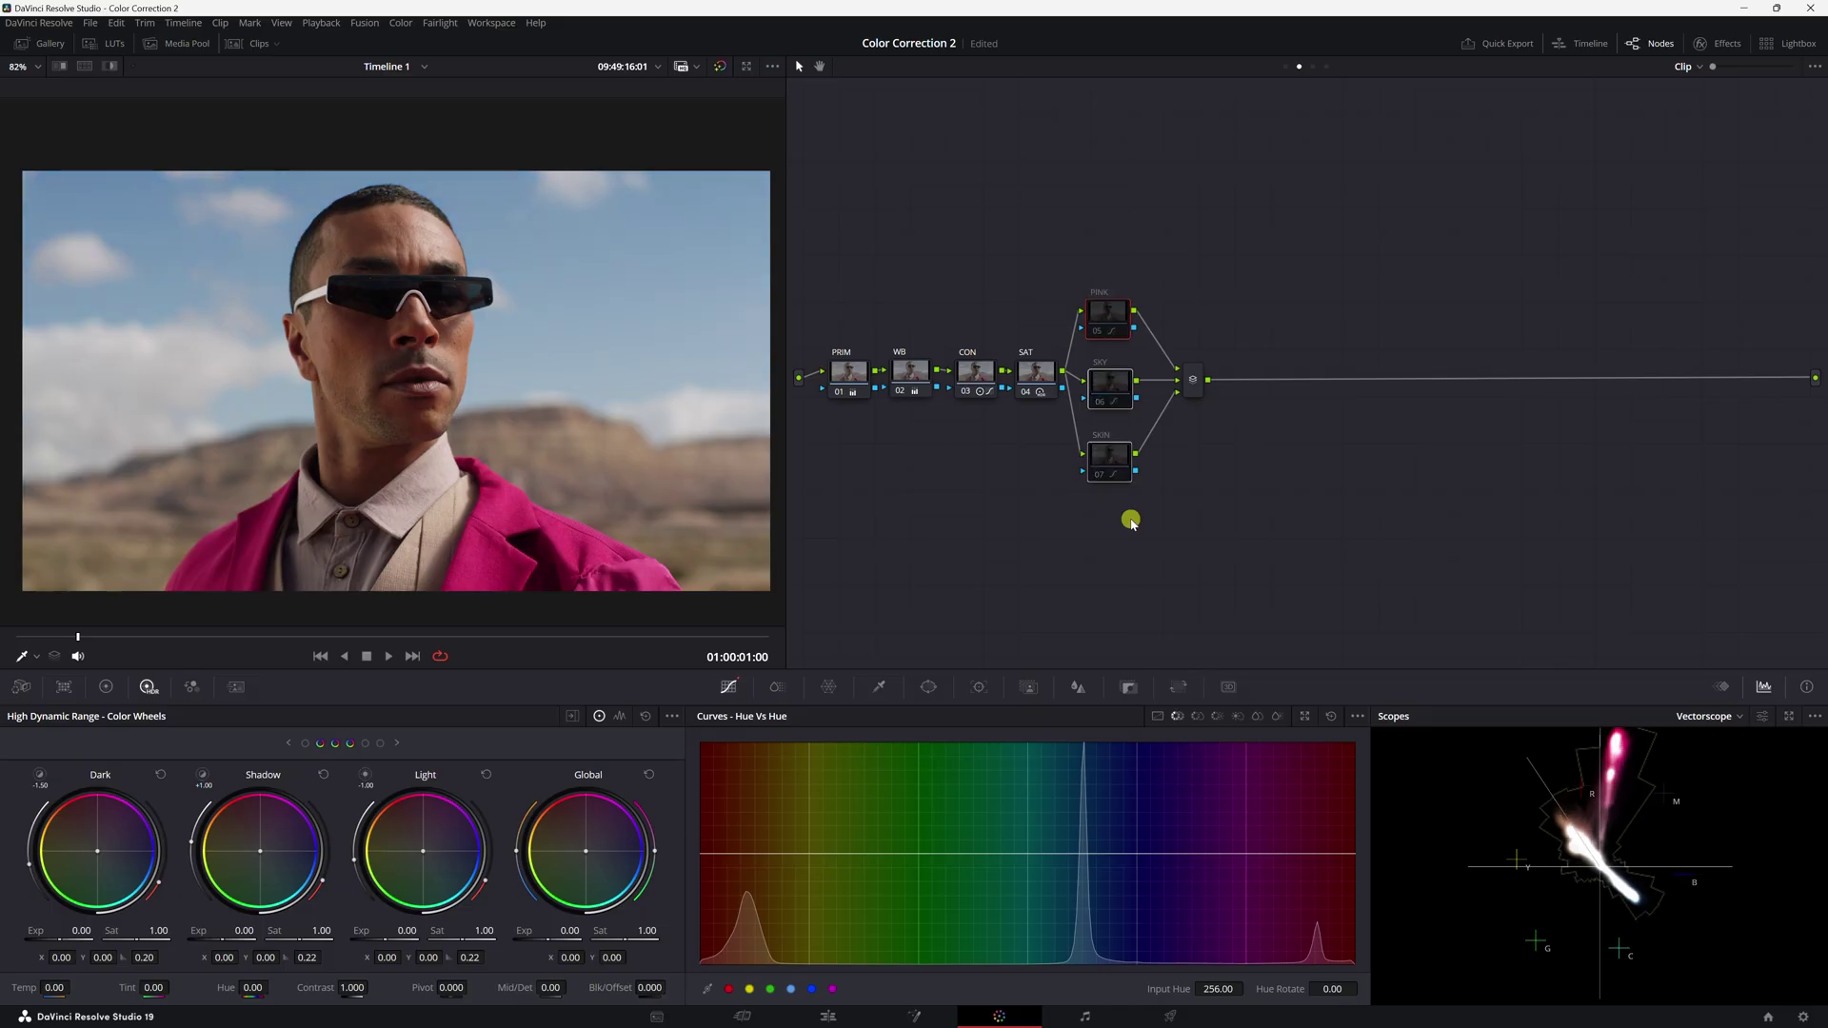
key(ctrl+d)
key(ctrl+d)
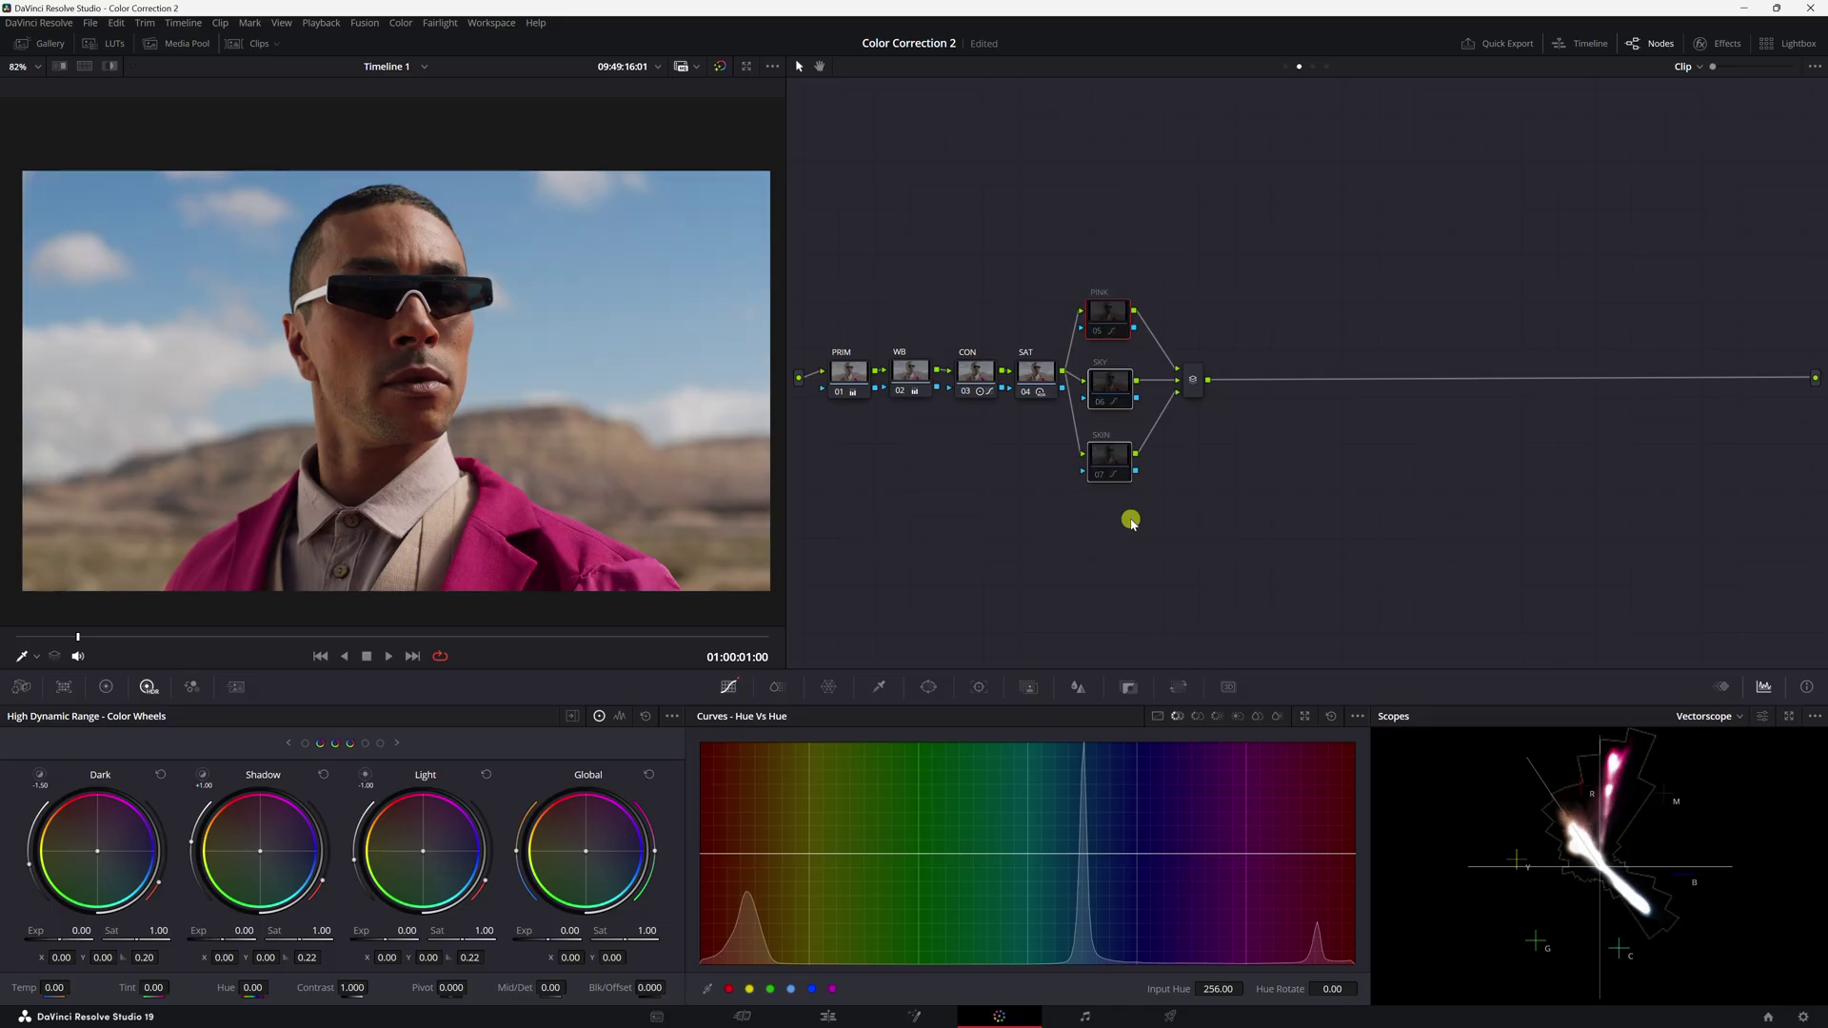
key(ctrl+d)
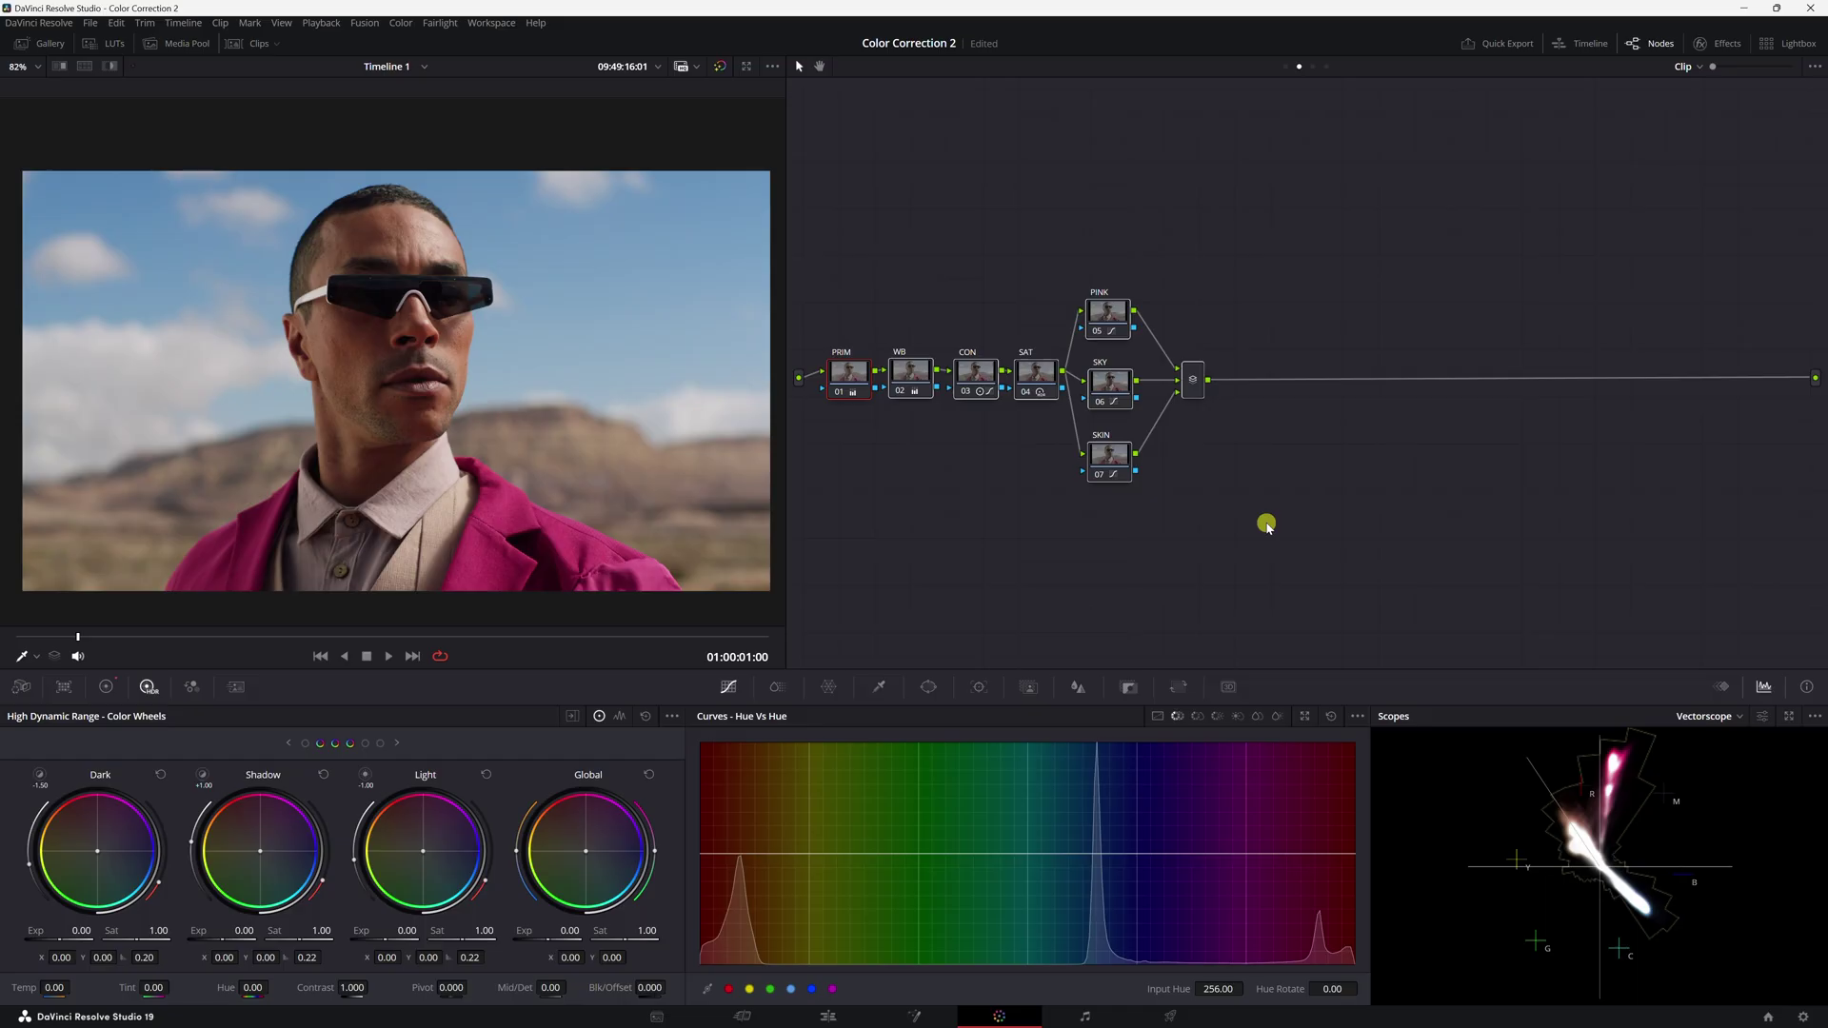
key(alt+d)
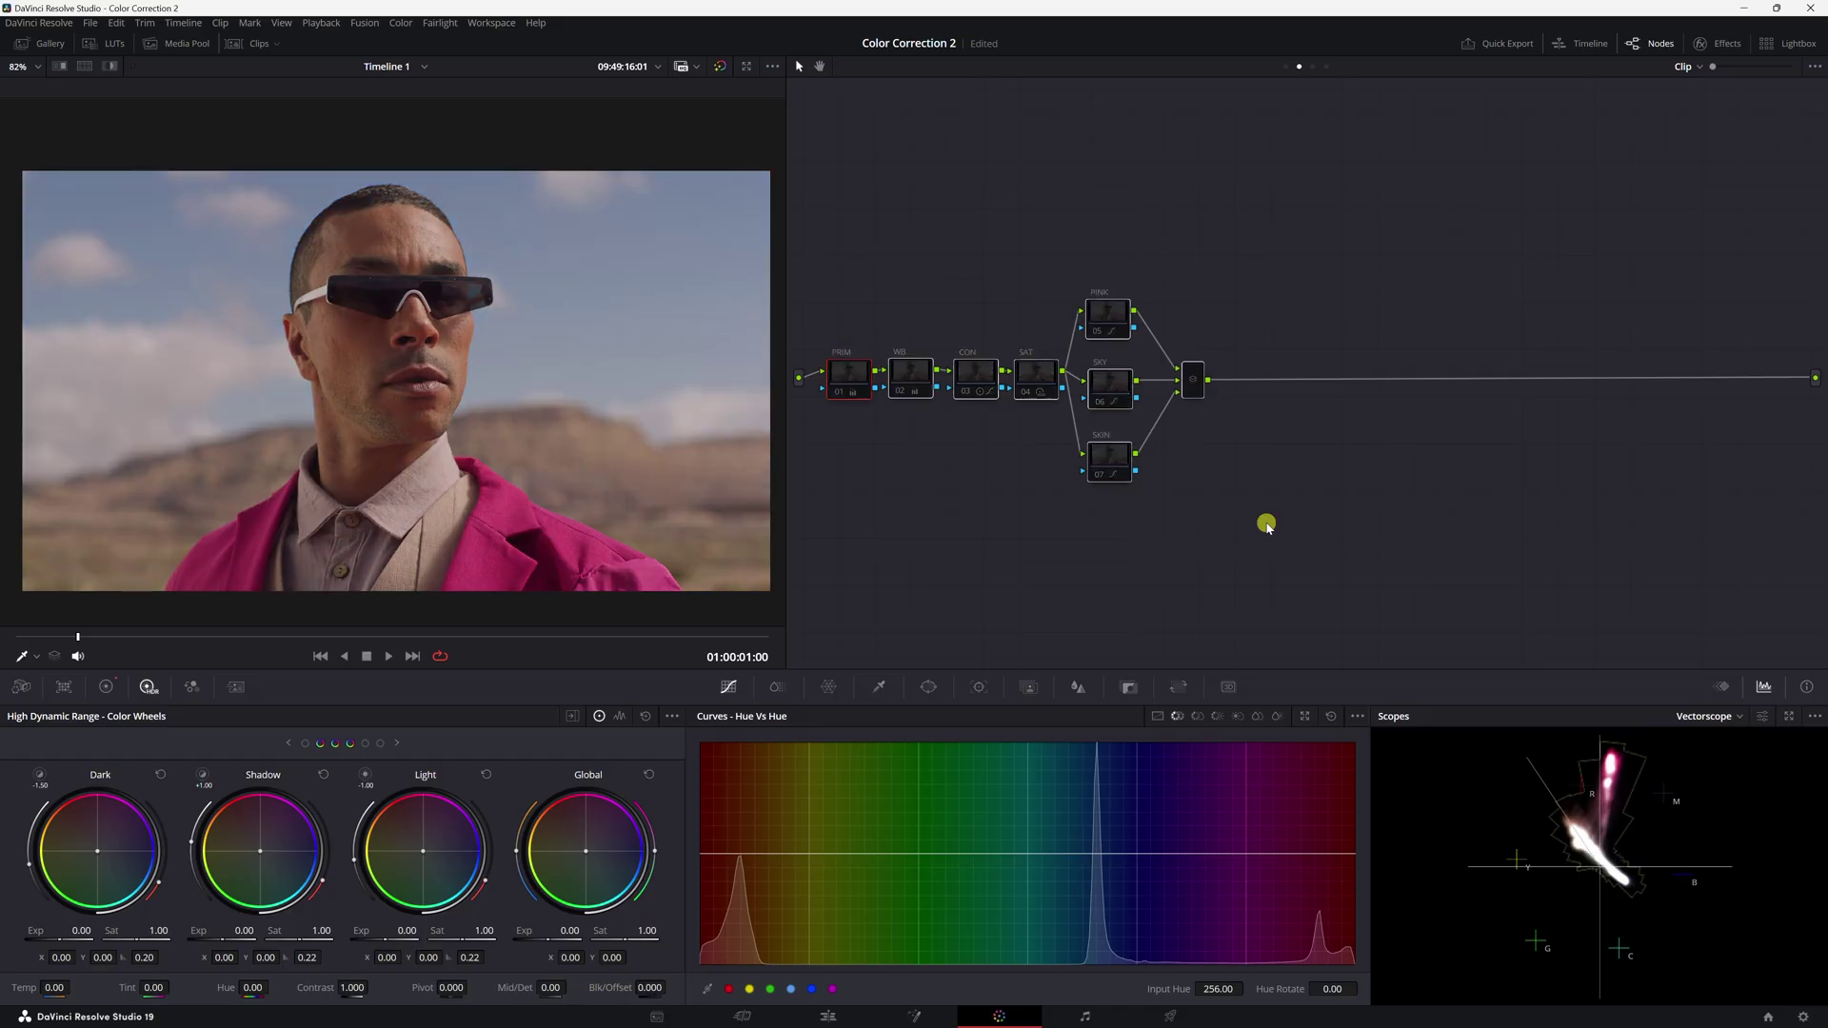
key(alt+d)
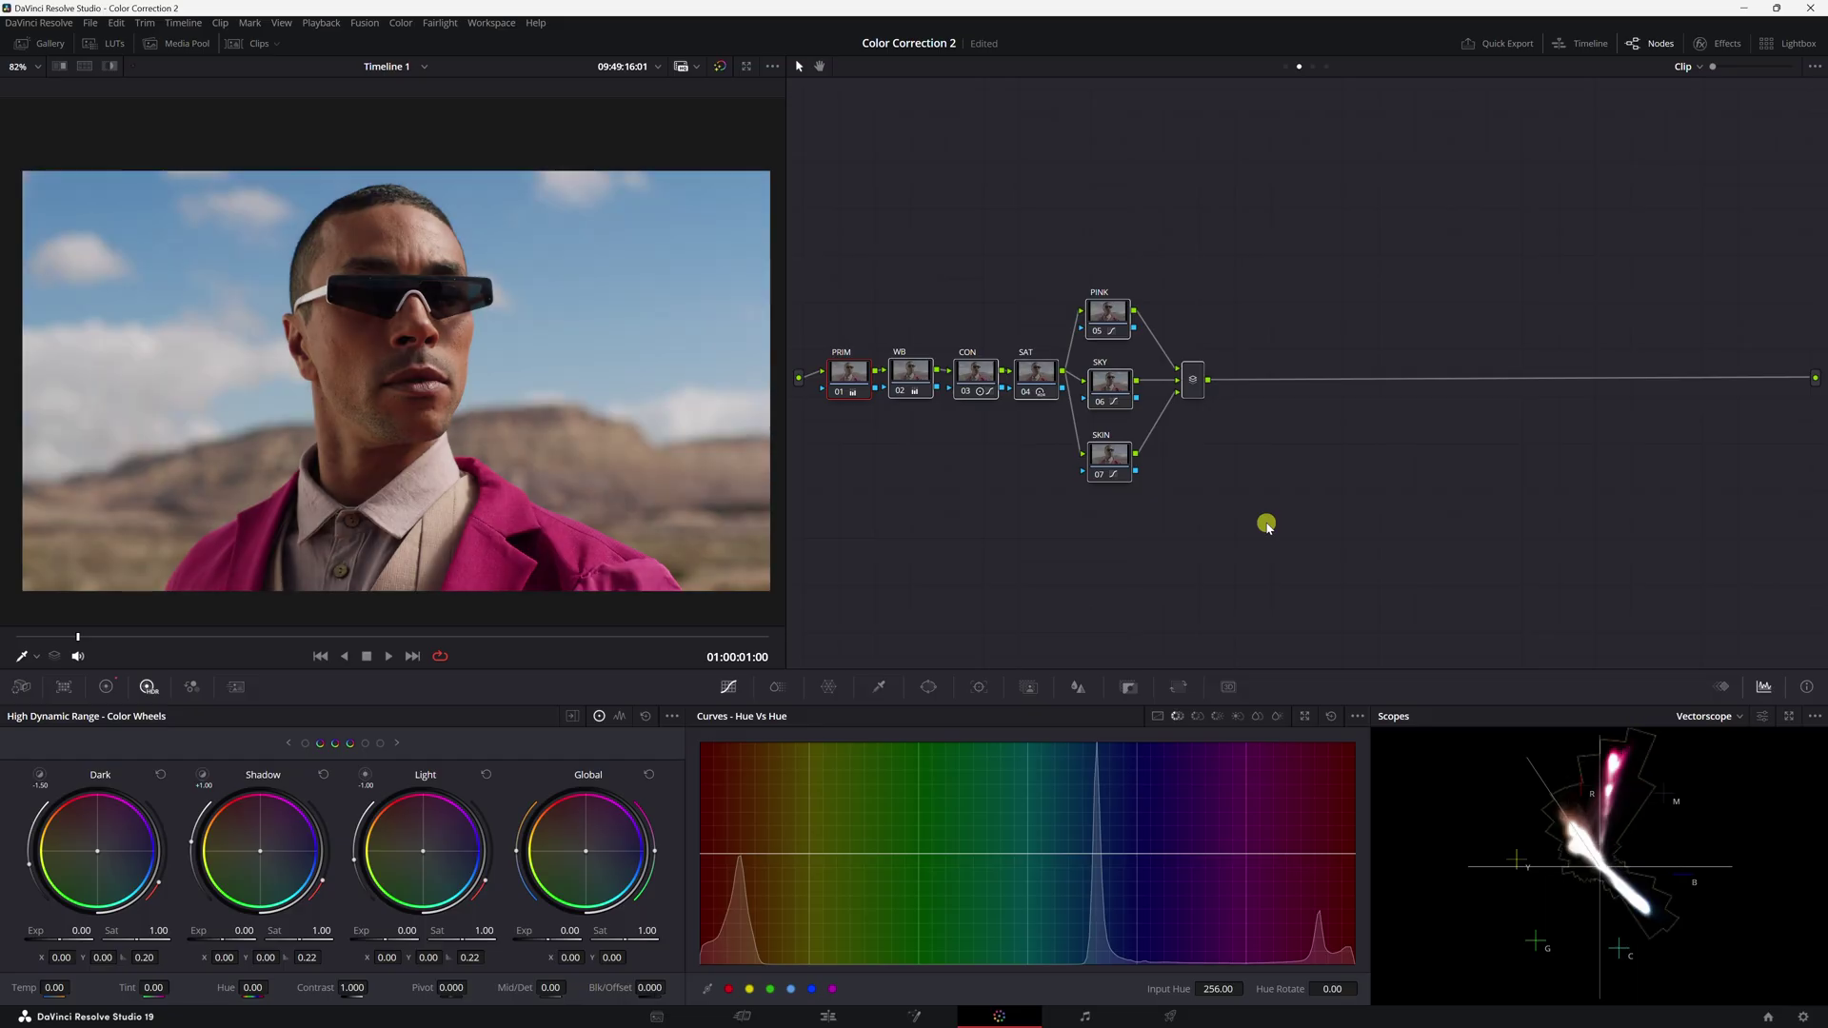